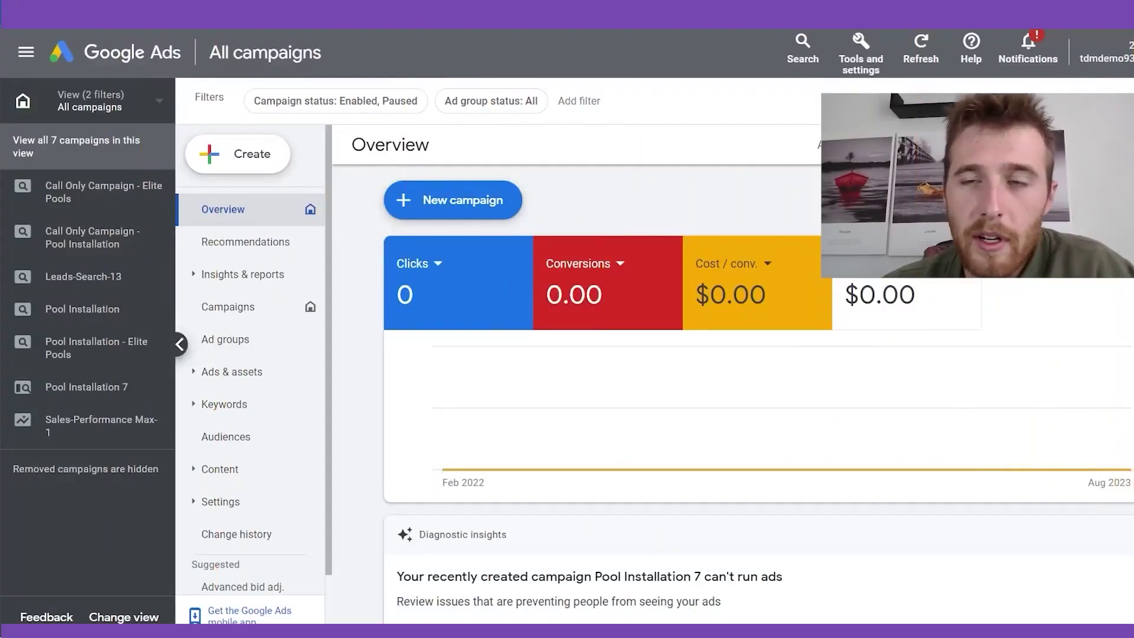
# Go to Keyword Planner's Discover new keywords form and open its Canada location settings
pyautogui.click(860, 67)
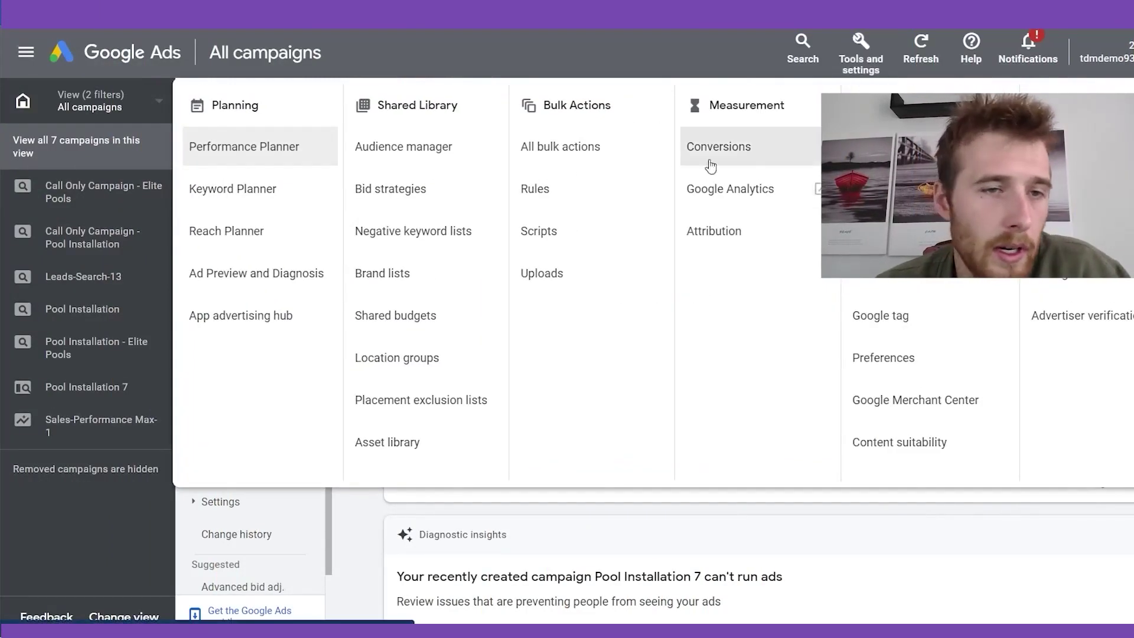
pyautogui.click(215, 201)
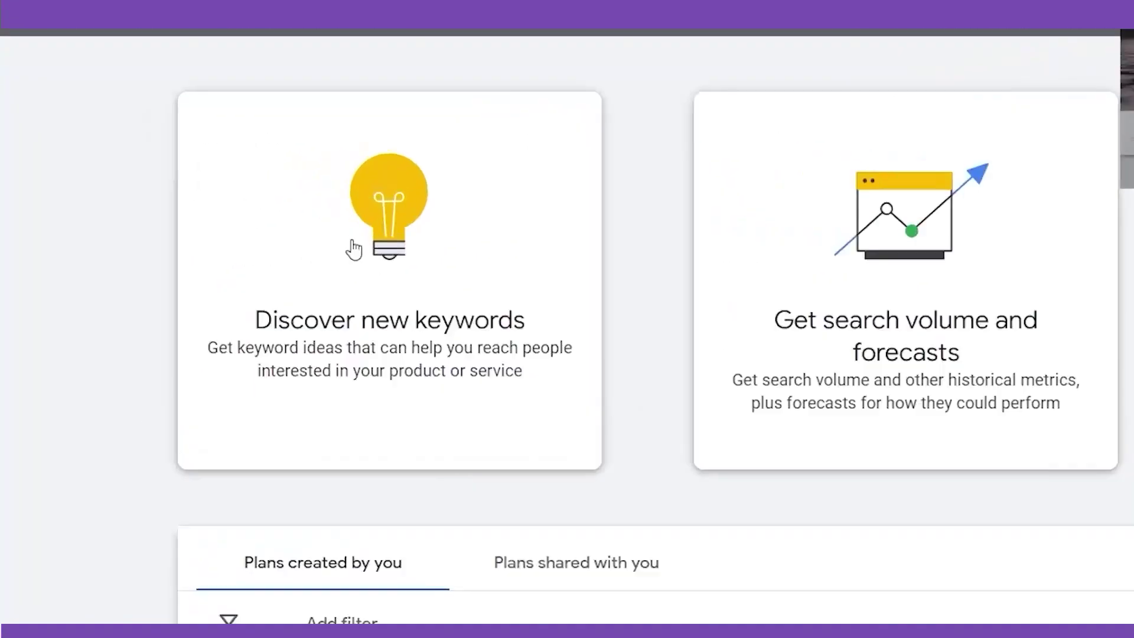
pyautogui.click(266, 227)
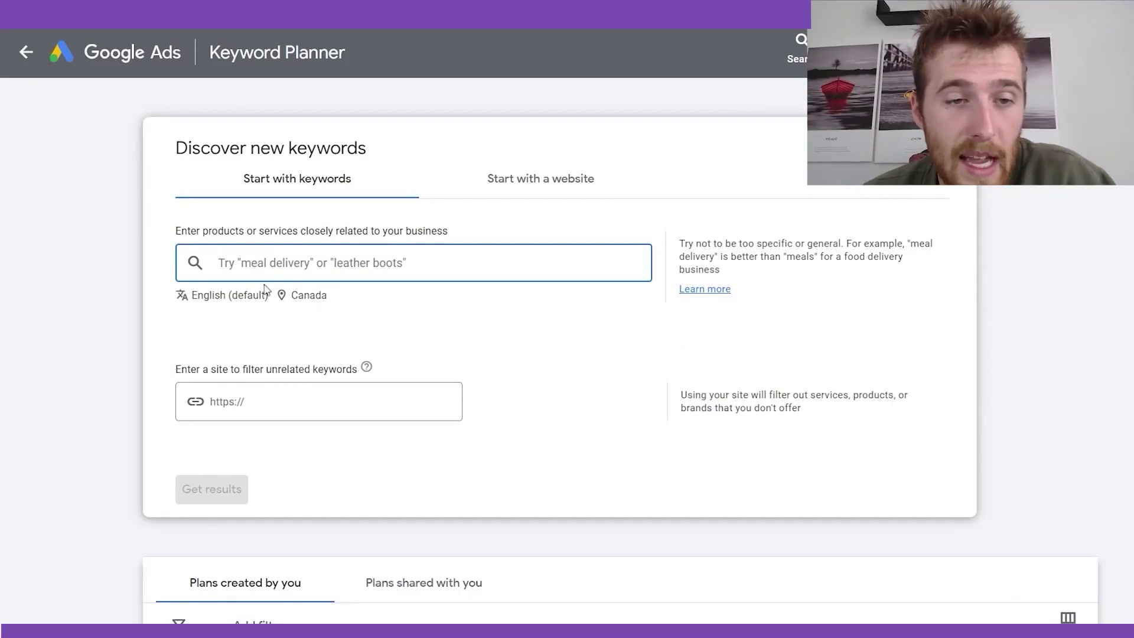
pyautogui.click(314, 300)
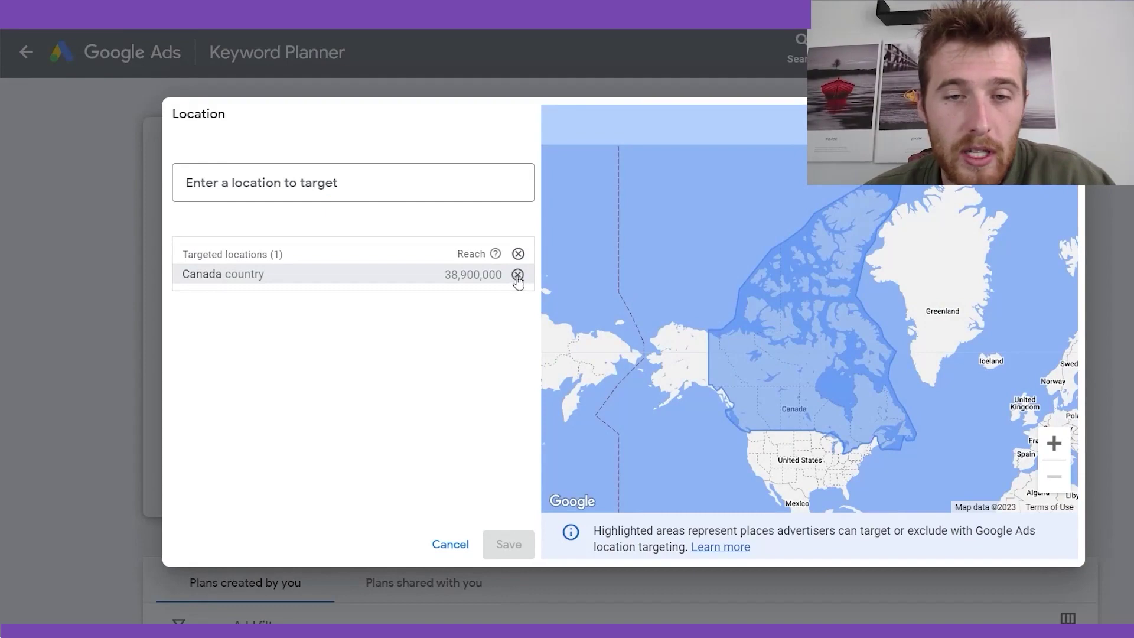
# Replace Canada with Hamilton, Toronto, Mississauga and Oakville as targeted locations and save
pyautogui.click(518, 275)
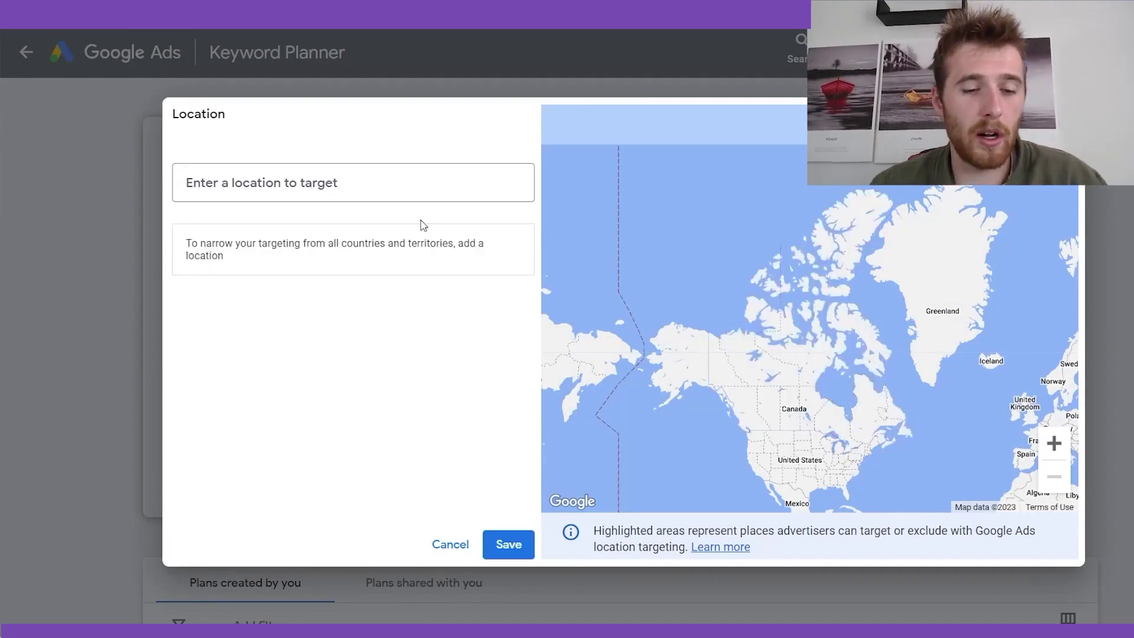
pyautogui.write('Hamilton')
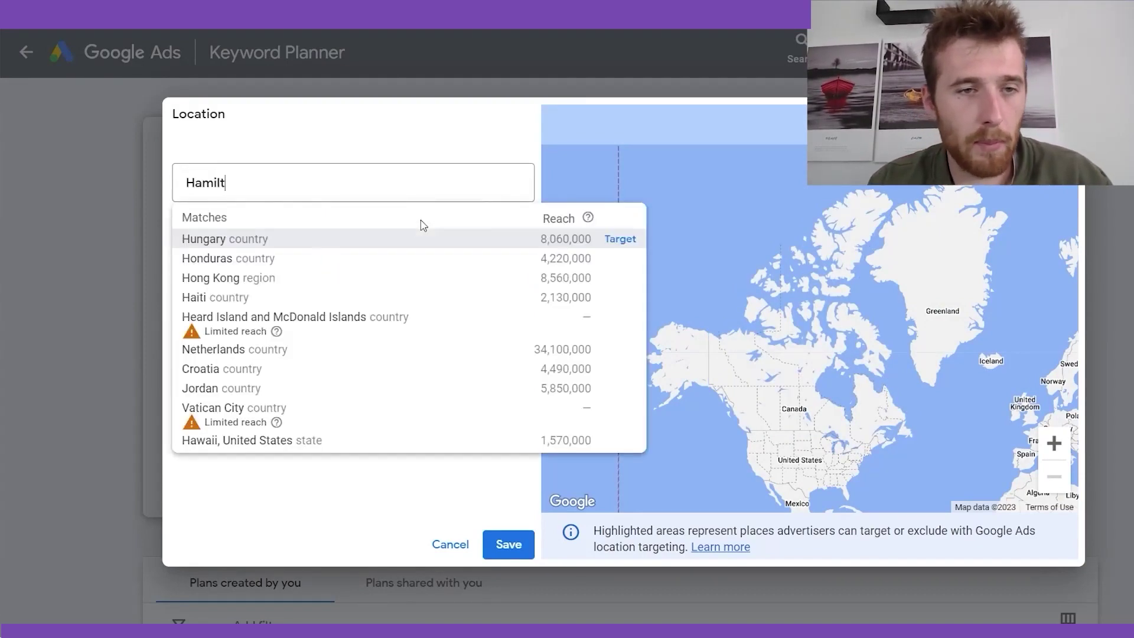
pyautogui.click(622, 239)
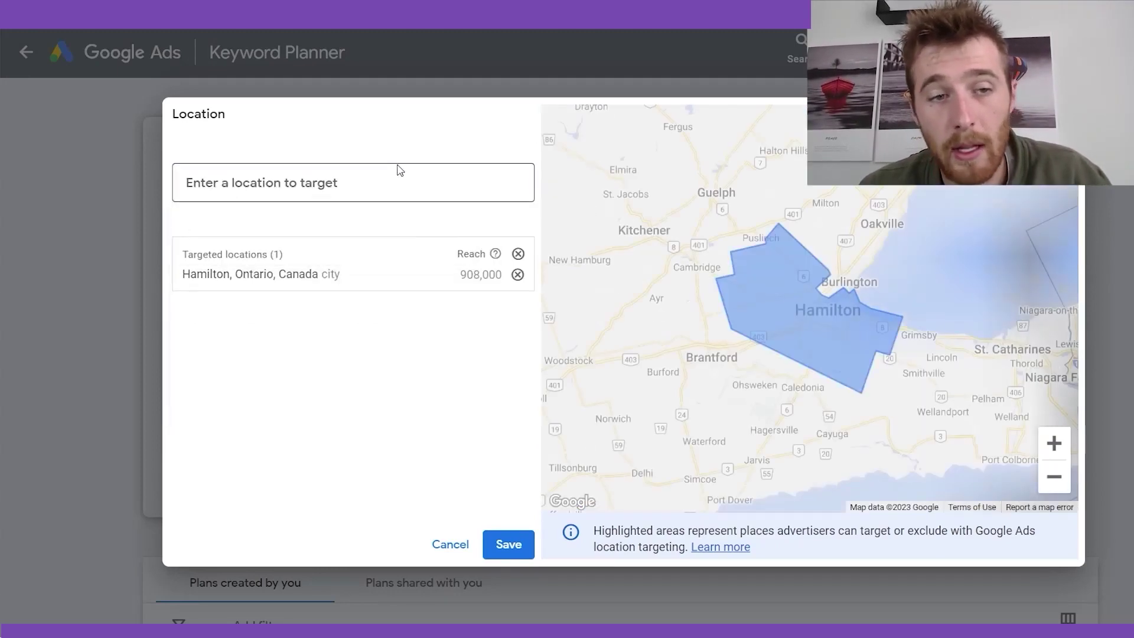
pyautogui.write('toro')
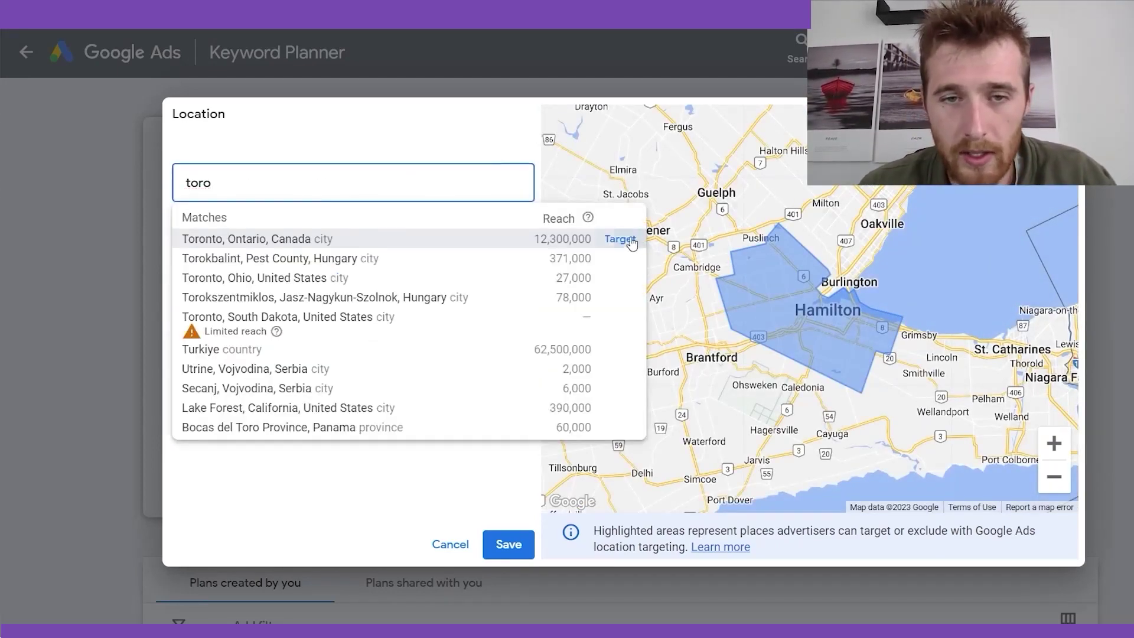
pyautogui.click(628, 240)
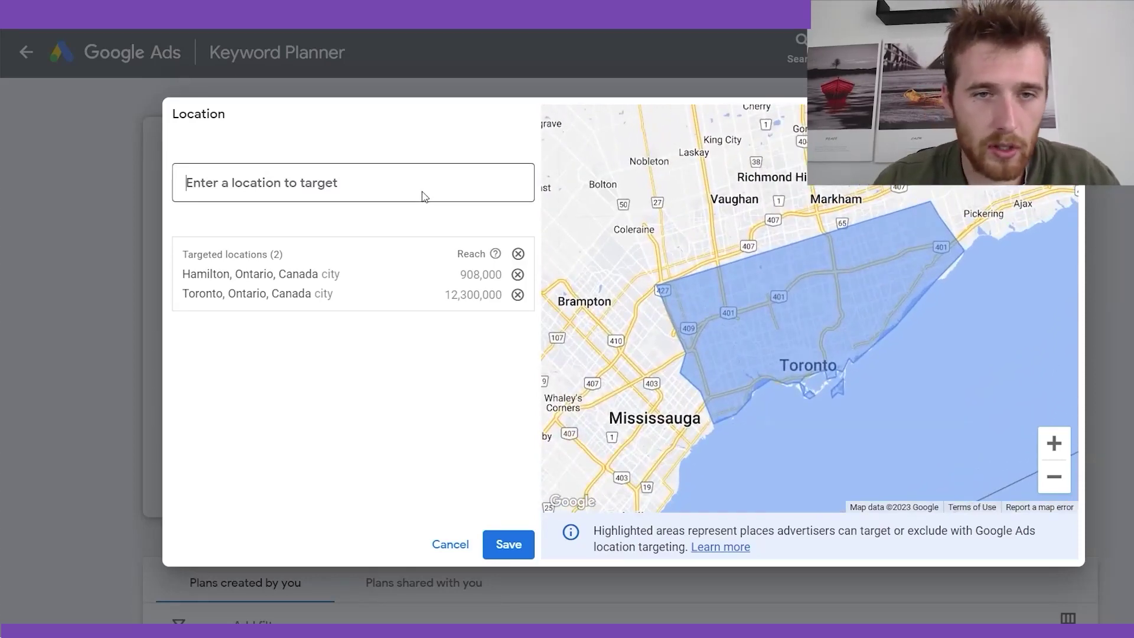
pyautogui.write('missi')
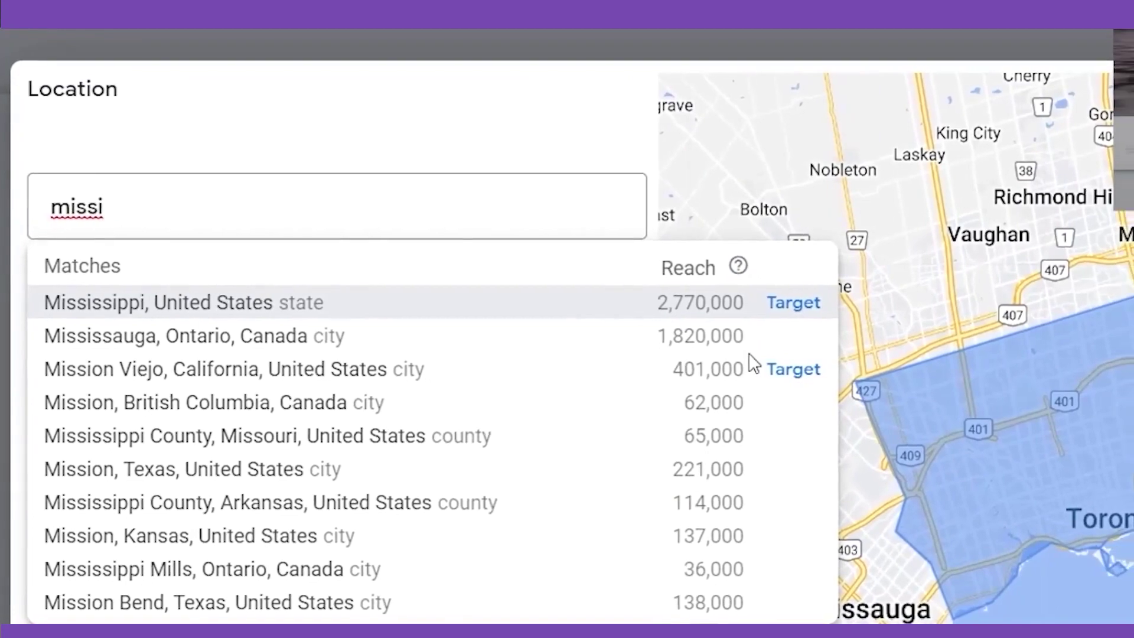
pyautogui.click(830, 337)
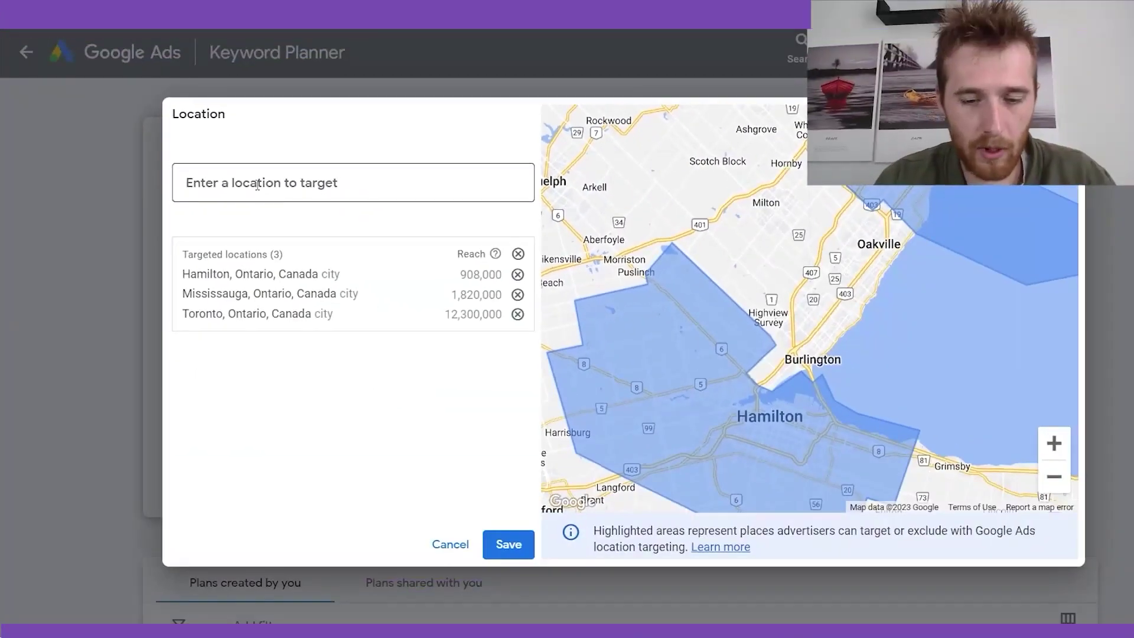
pyautogui.write('oak')
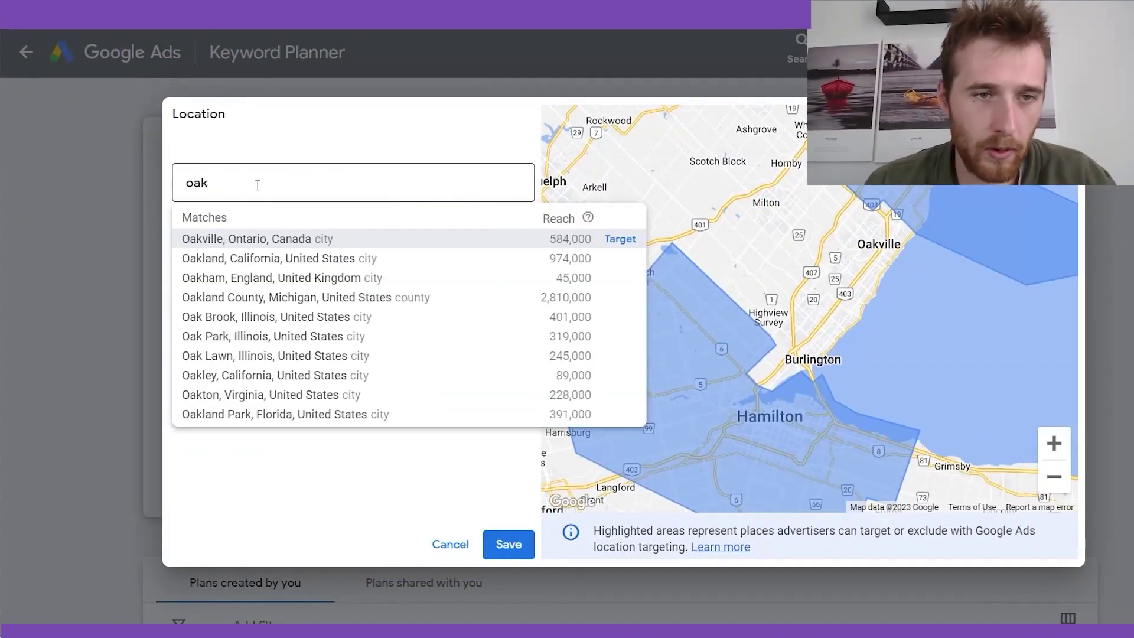
pyautogui.click(617, 239)
pyautogui.scroll(-3, 762, 326)
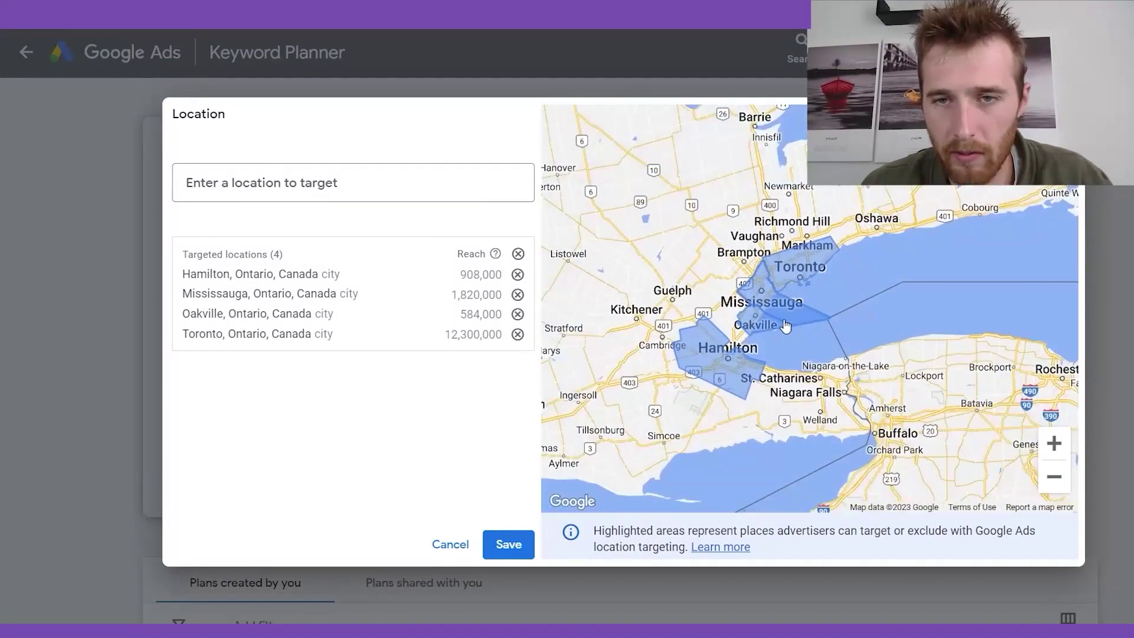
pyautogui.scroll(1, 786, 321)
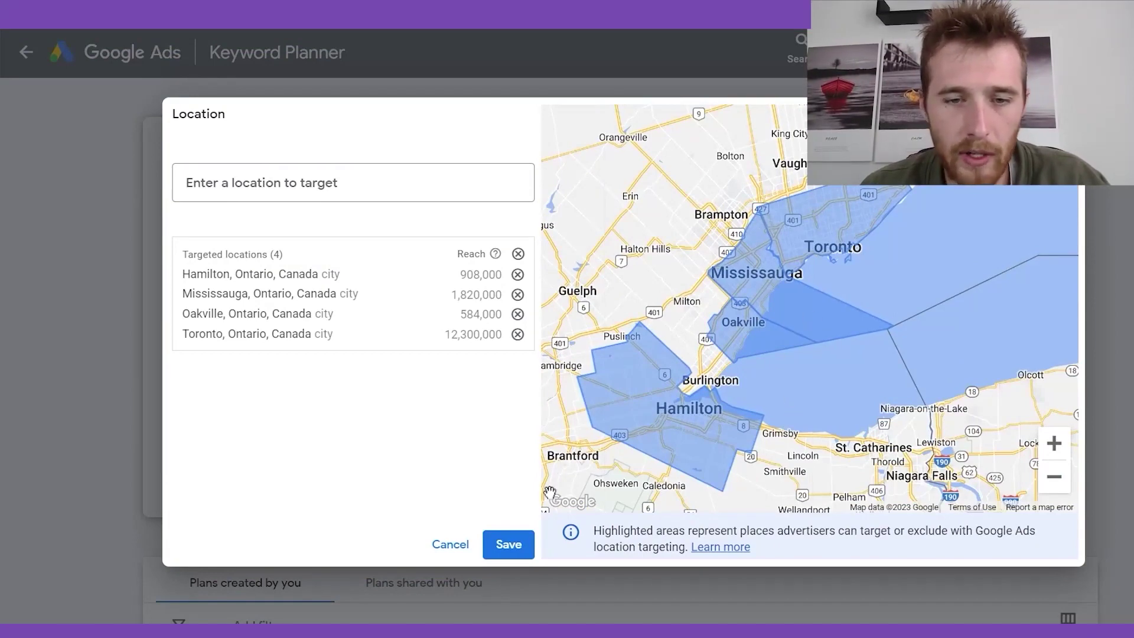
pyautogui.click(509, 544)
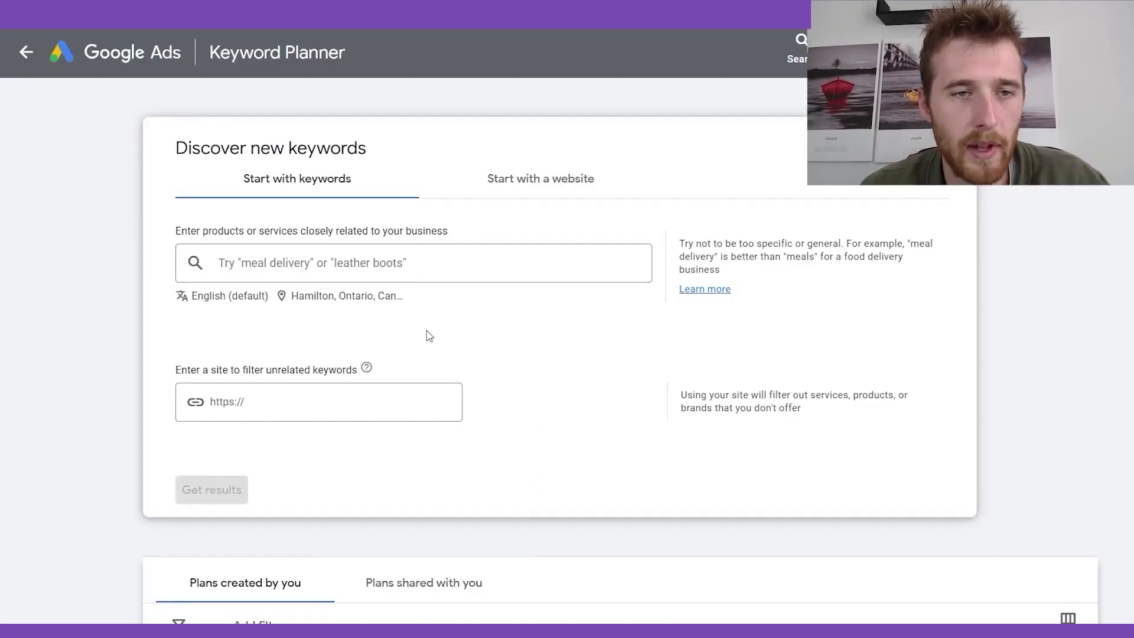
# Enter 'HVAC Services' as a seed keyword chip in the products or services field
pyautogui.click(441, 258)
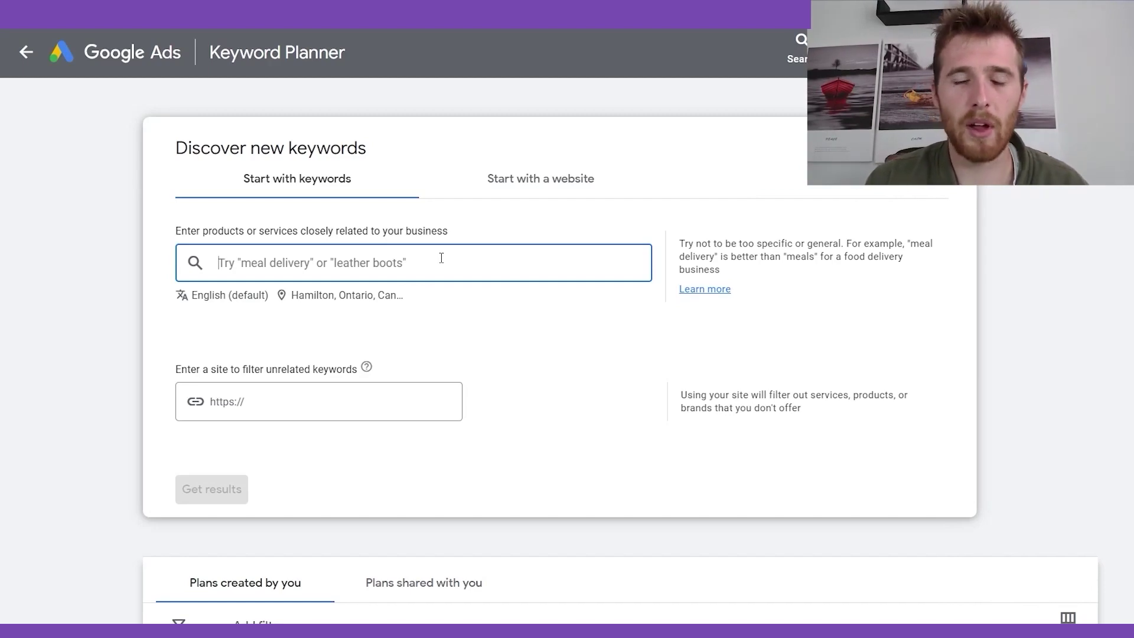
pyautogui.write('HVA')
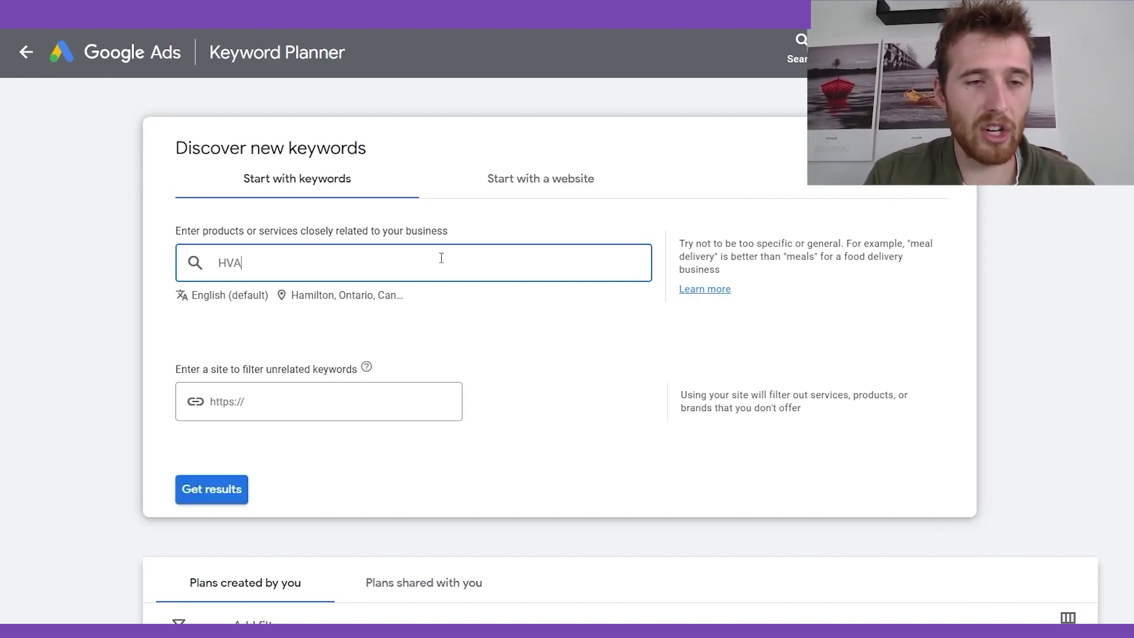
pyautogui.write('C Servic')
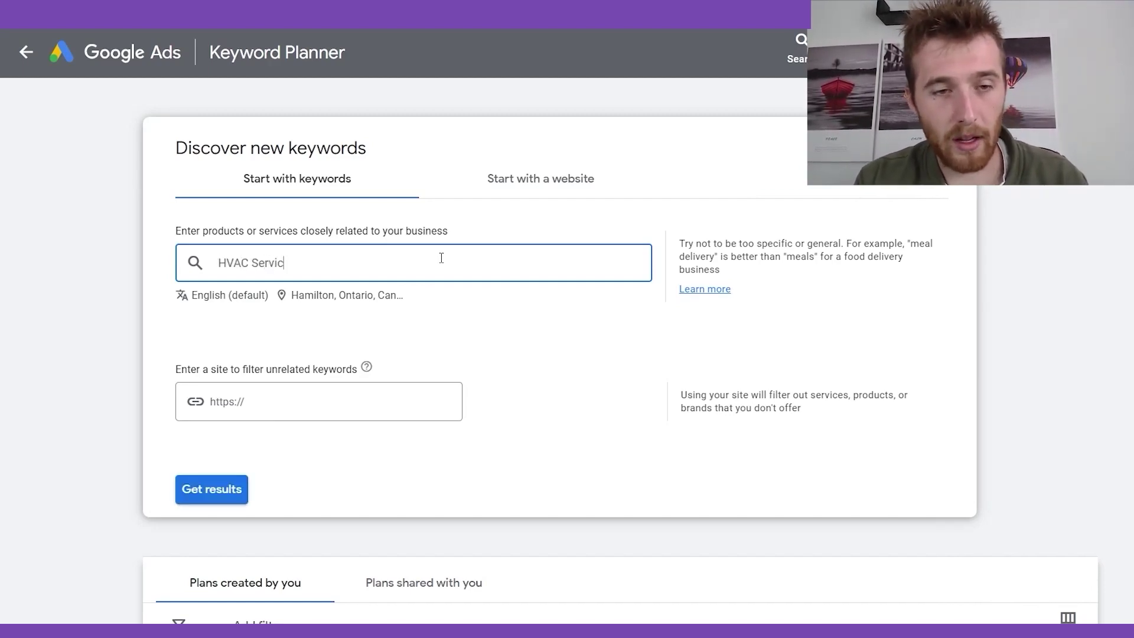
pyautogui.write('es')
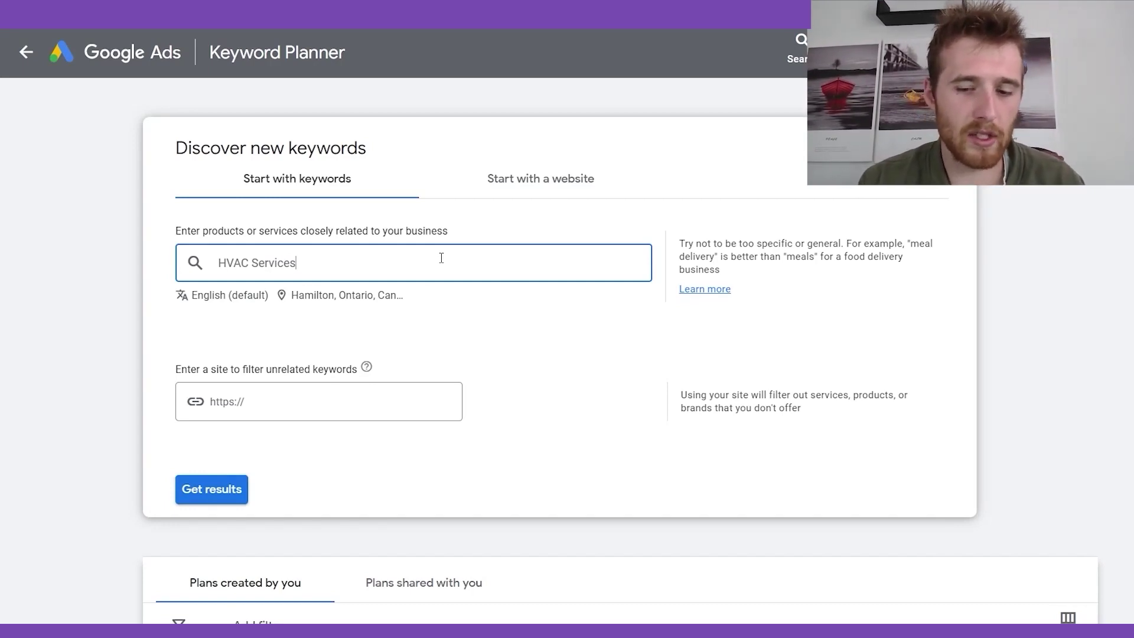
pyautogui.press('Return')
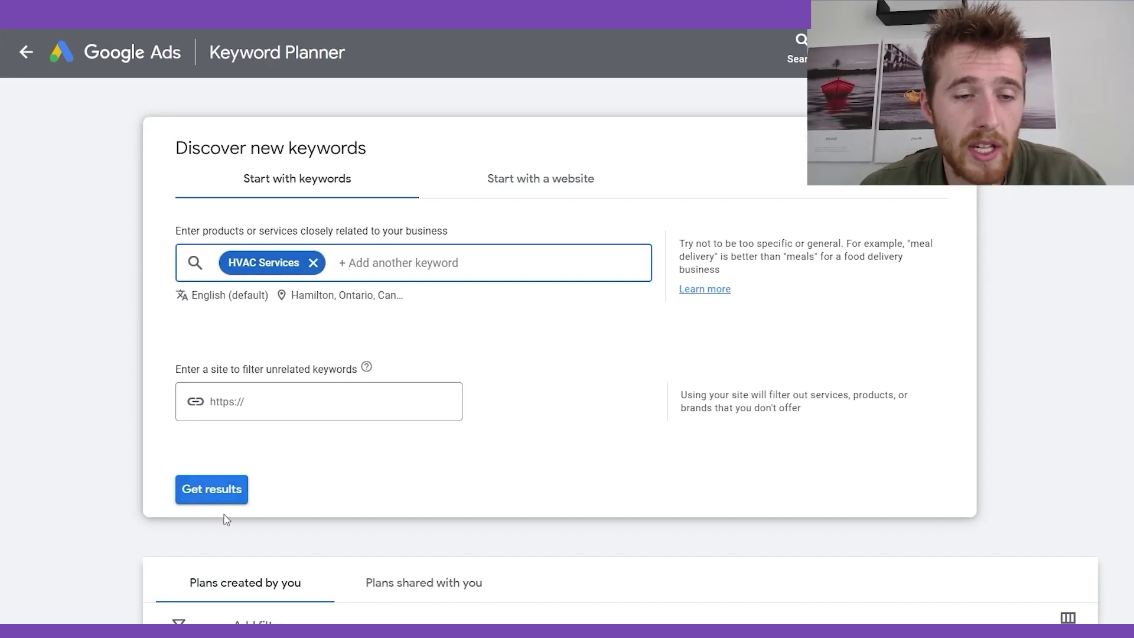
pyautogui.click(213, 487)
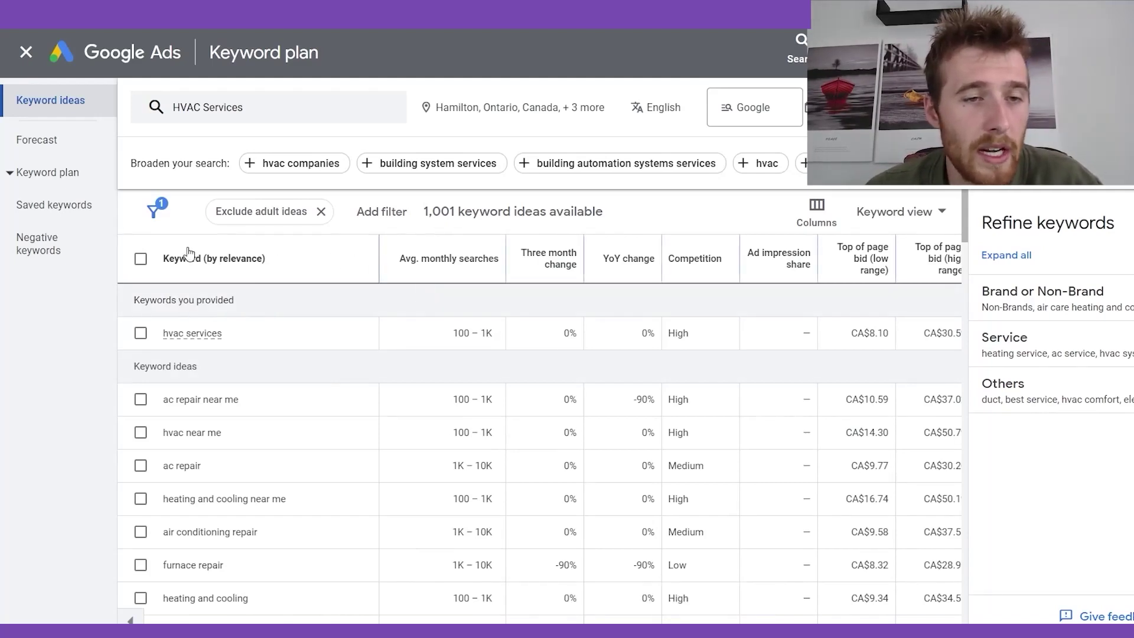
pyautogui.moveTo(373, 254); pyautogui.dragTo(400, 258)
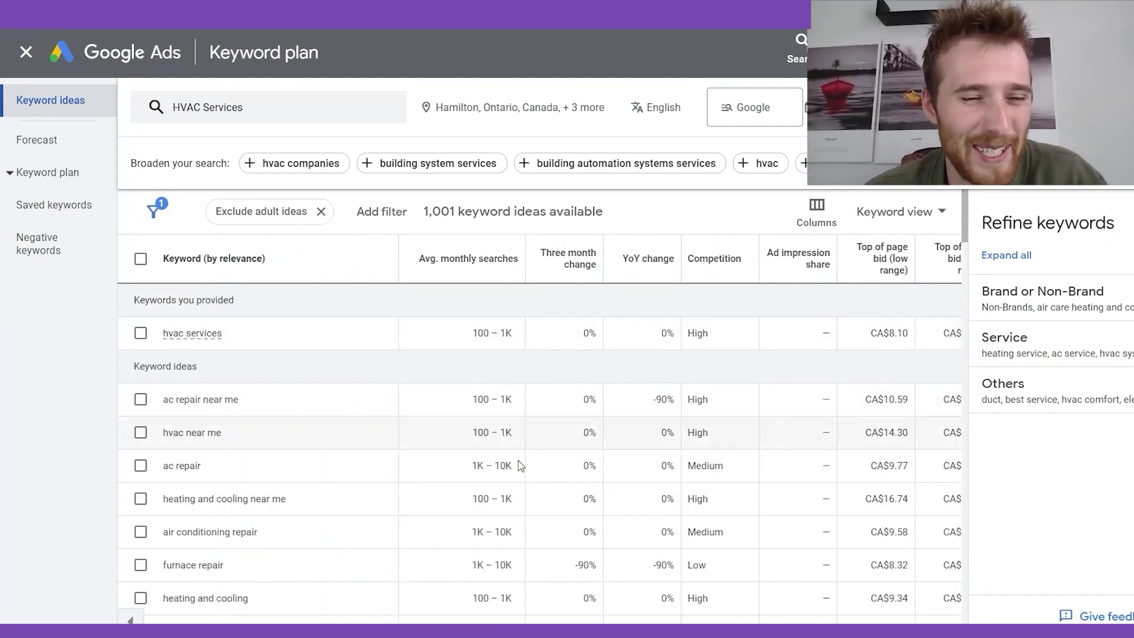
pyautogui.scroll(-3, 344, 374)
pyautogui.scroll(3, 344, 381)
pyautogui.scroll(-5, 351, 388)
pyautogui.scroll(-3, 352, 387)
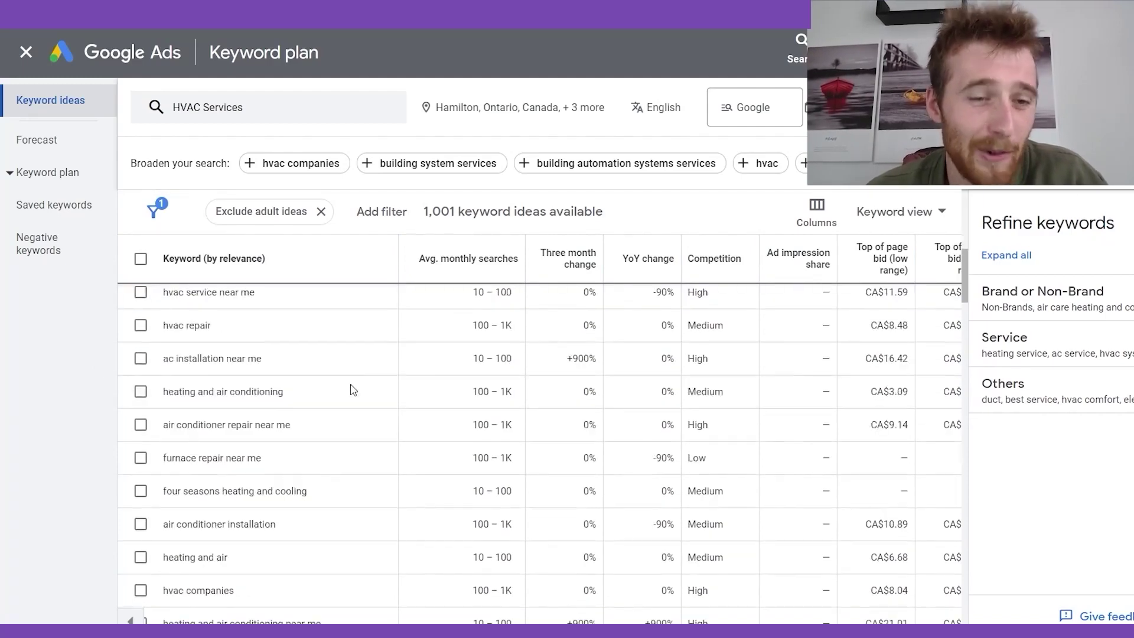
pyautogui.scroll(8, 367, 390)
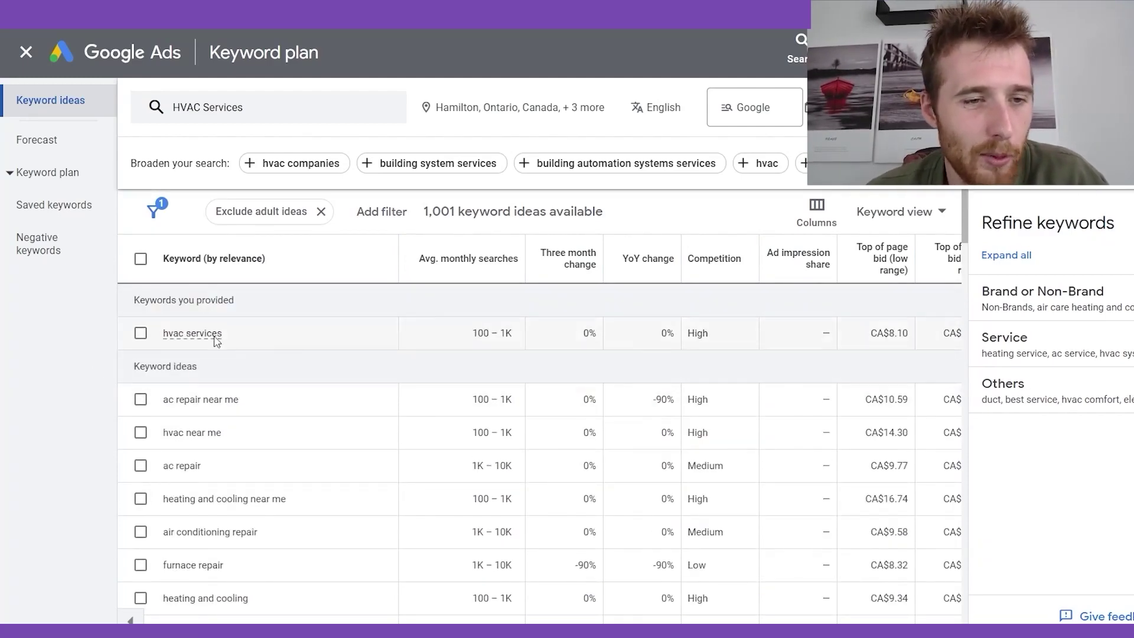
pyautogui.scroll(-10, 325, 372)
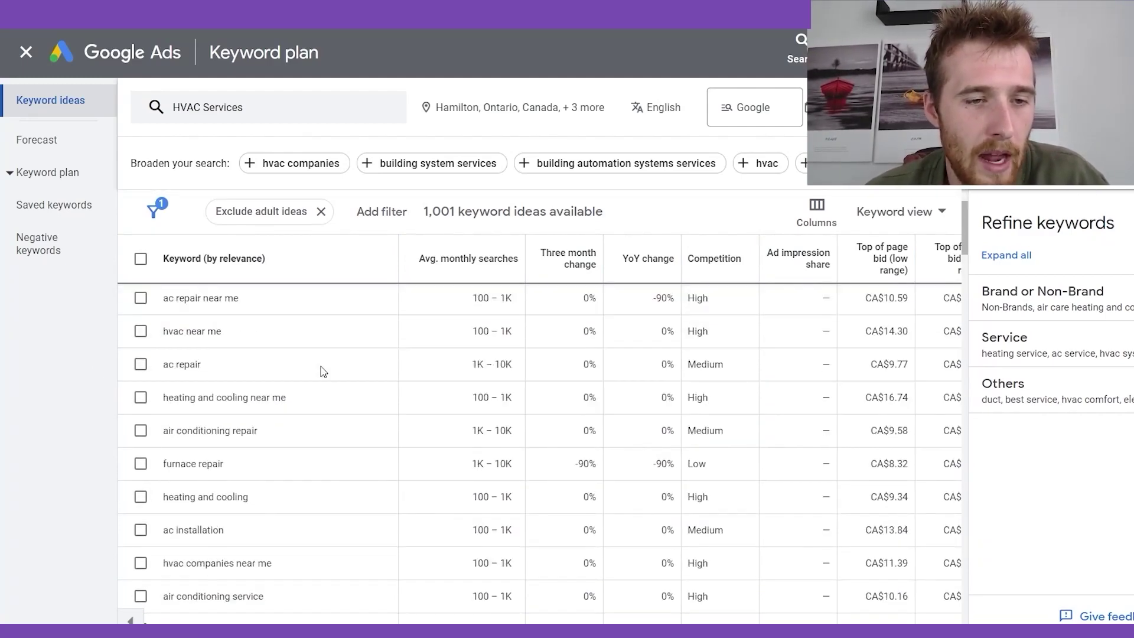
pyautogui.scroll(-10, 325, 371)
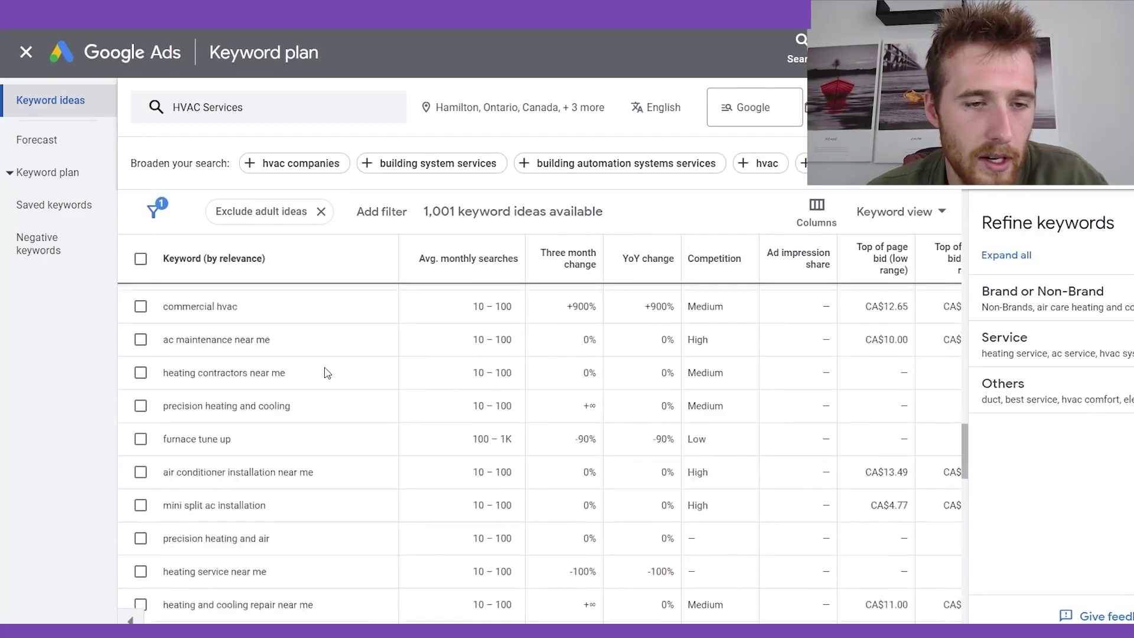
pyautogui.scroll(5, 325, 371)
pyautogui.scroll(10, 327, 373)
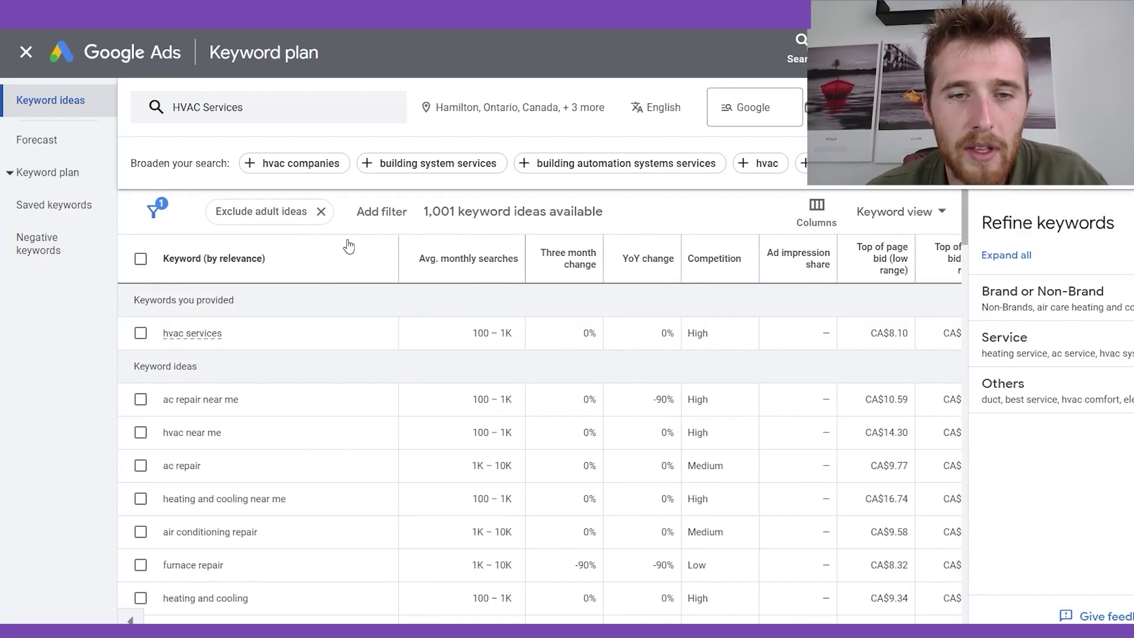
pyautogui.moveTo(449, 270)
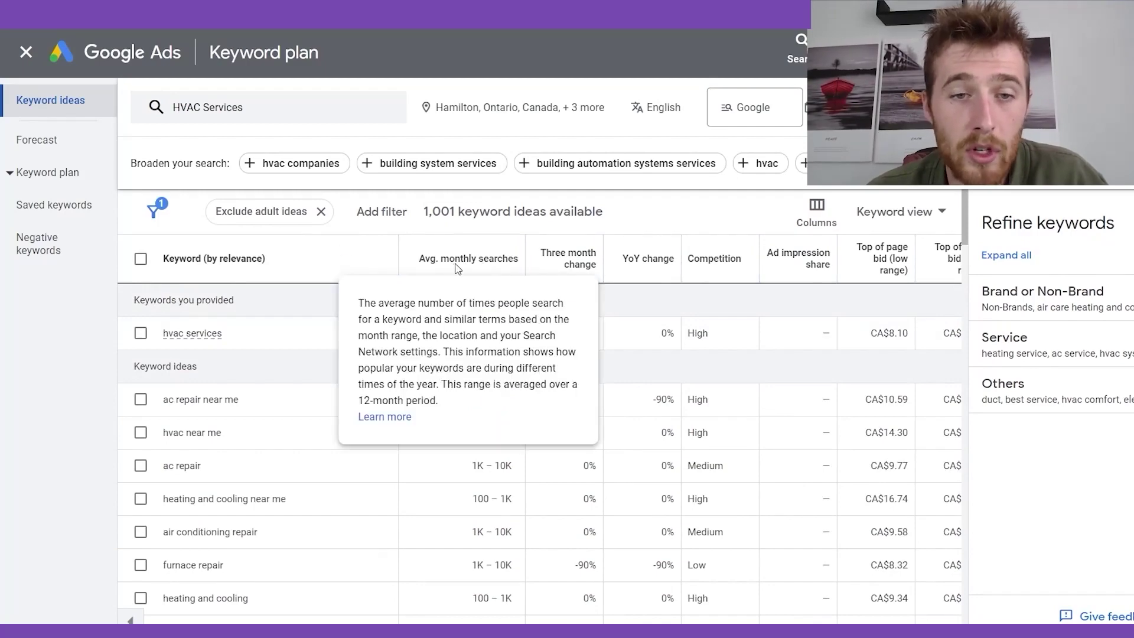
pyautogui.scroll(-5, 506, 442)
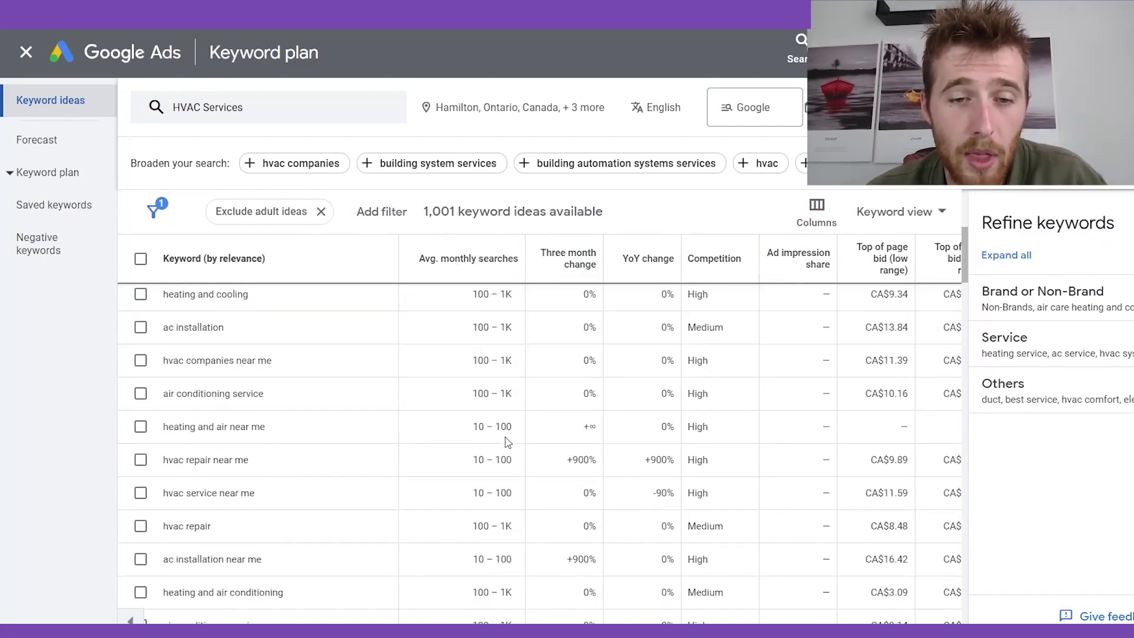
pyautogui.scroll(6, 506, 442)
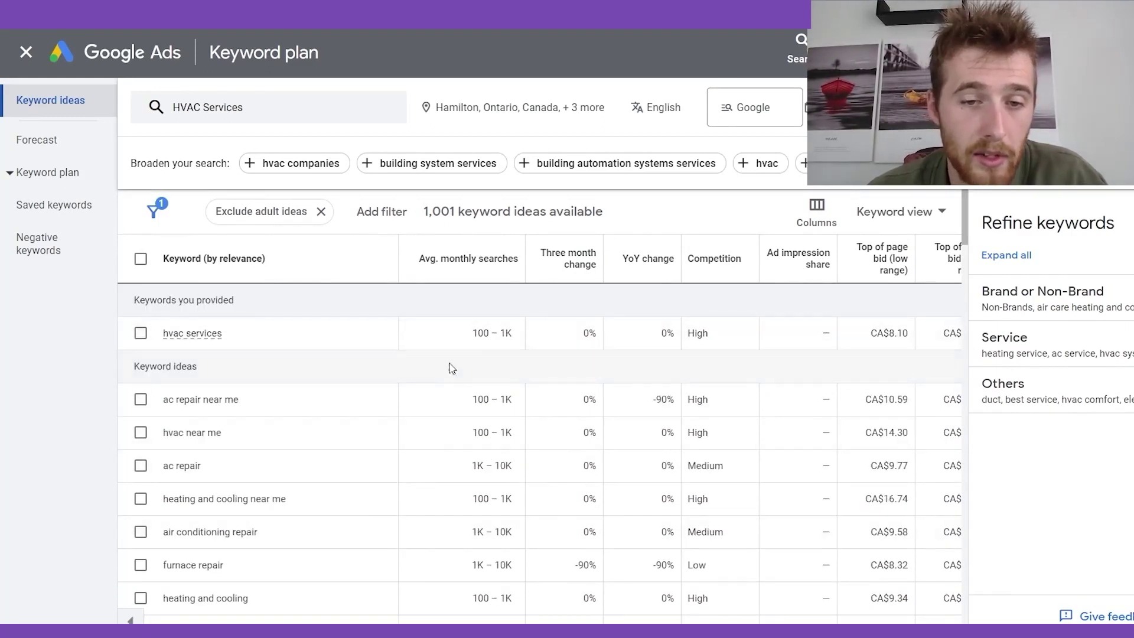
pyautogui.scroll(-2, 455, 378)
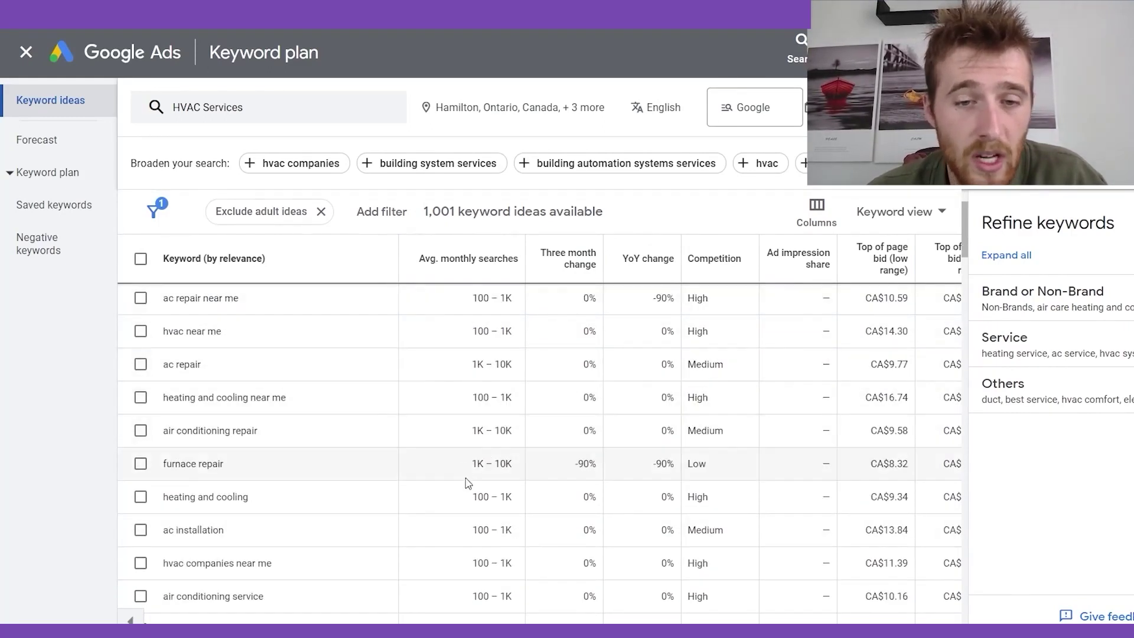
pyautogui.scroll(-5, 484, 467)
pyautogui.scroll(8, 499, 447)
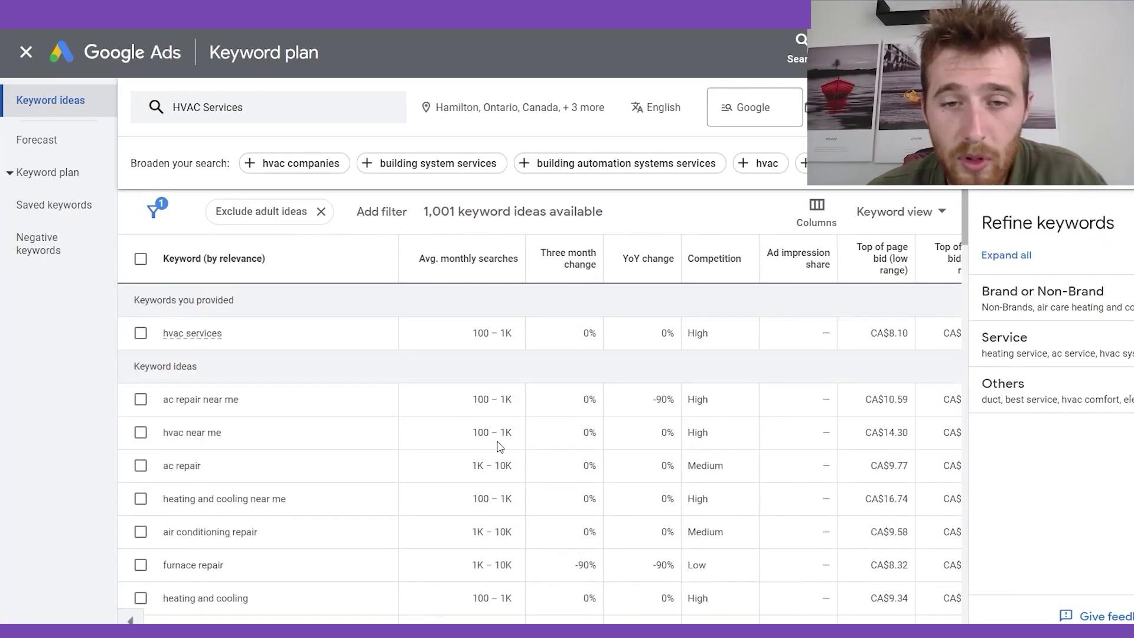
pyautogui.scroll(-3, 499, 447)
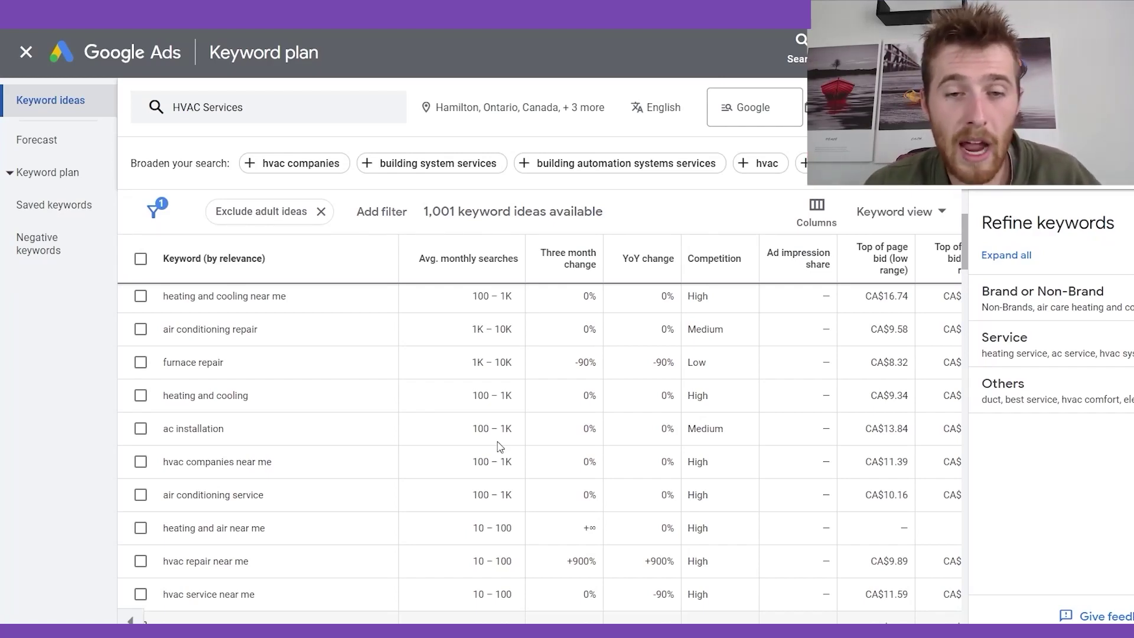
pyautogui.scroll(-3, 499, 447)
pyautogui.scroll(6, 491, 378)
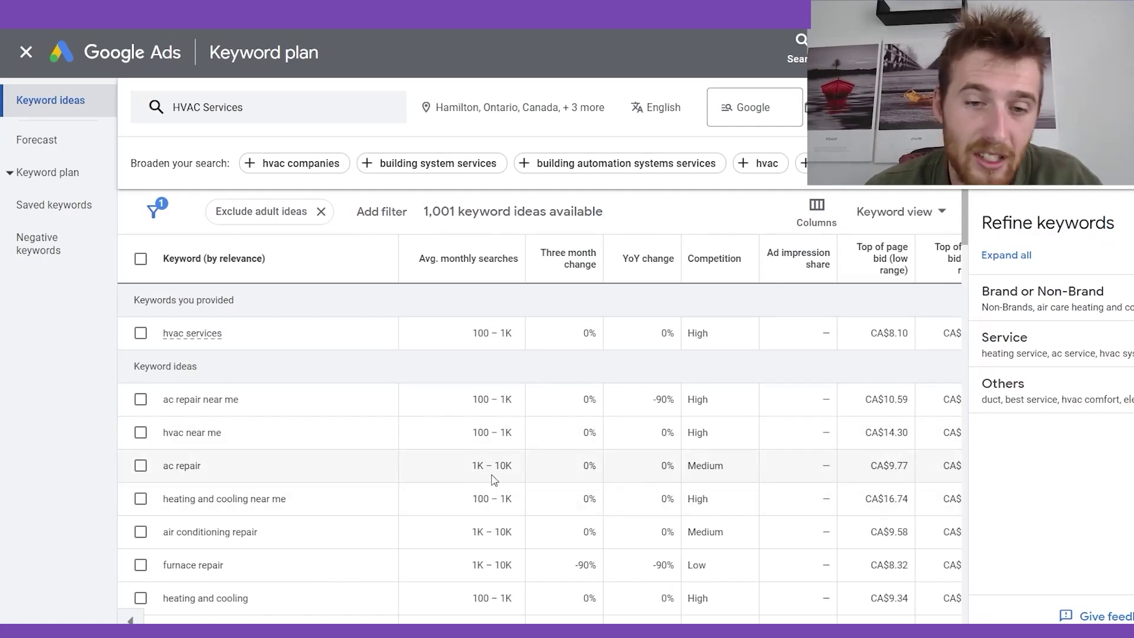
pyautogui.scroll(-2, 496, 402)
pyautogui.scroll(-5, 495, 401)
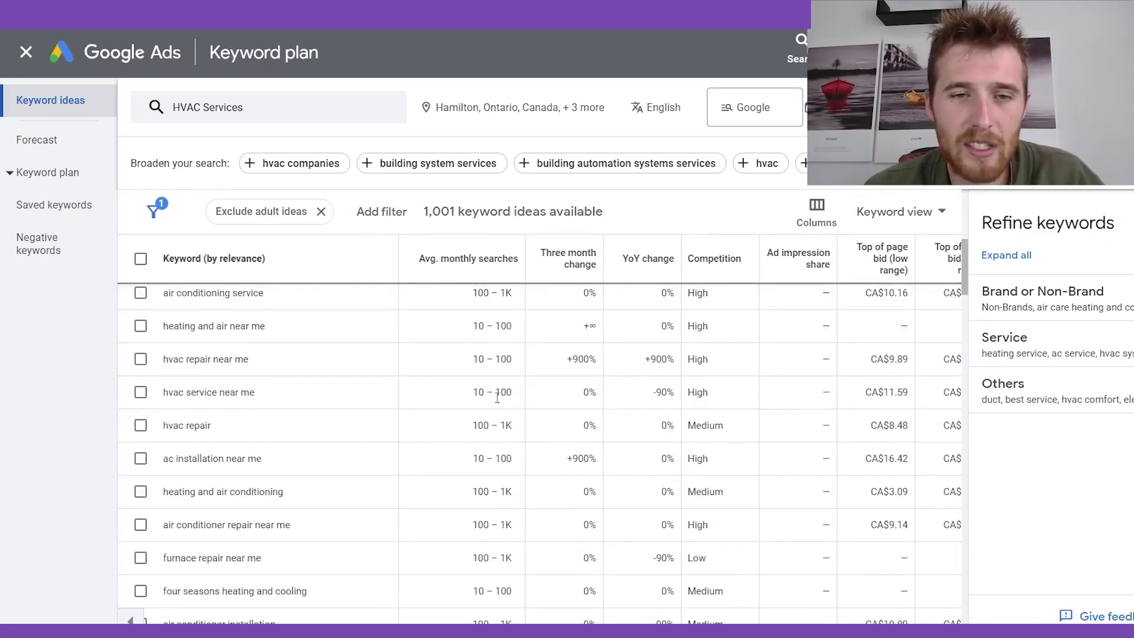
pyautogui.scroll(7, 489, 356)
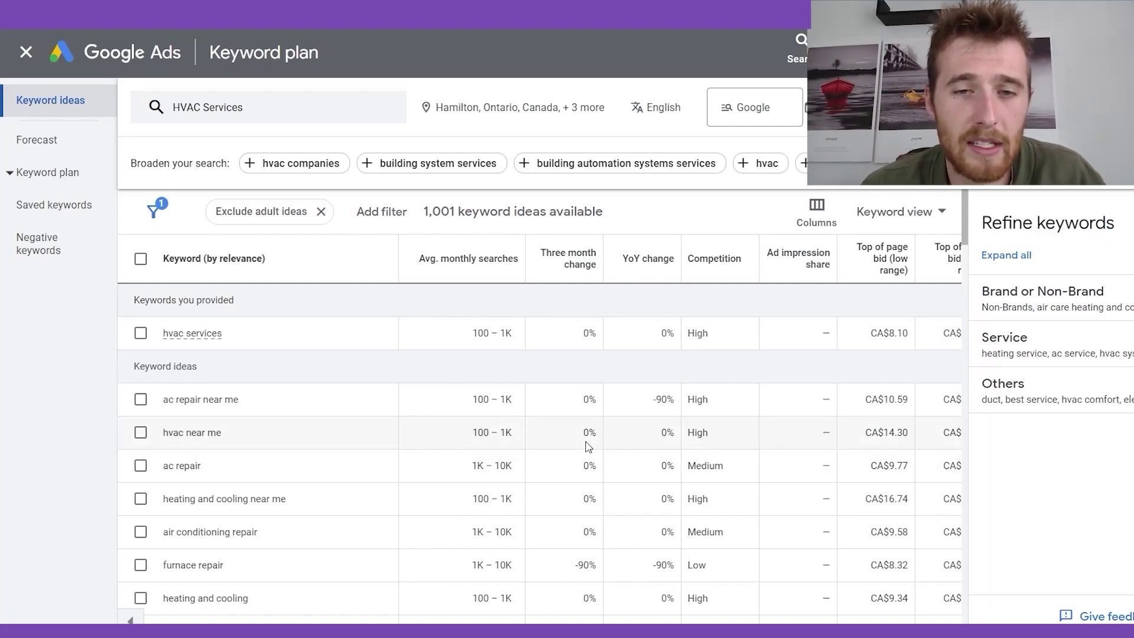
pyautogui.scroll(-5, 589, 446)
pyautogui.scroll(5, 589, 446)
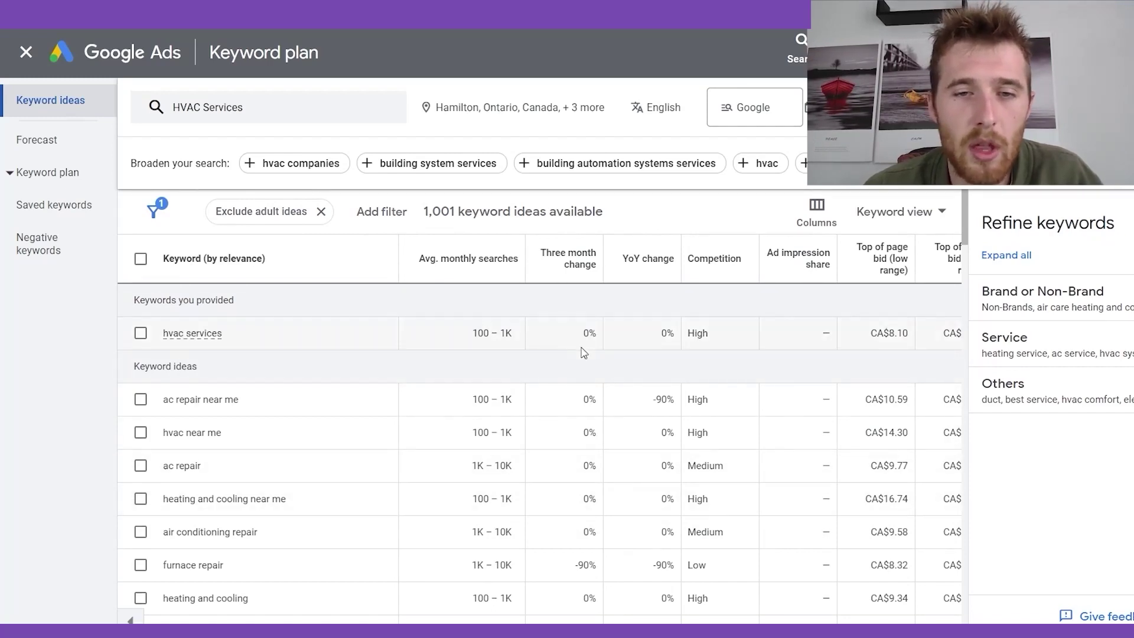
pyautogui.scroll(-7, 555, 361)
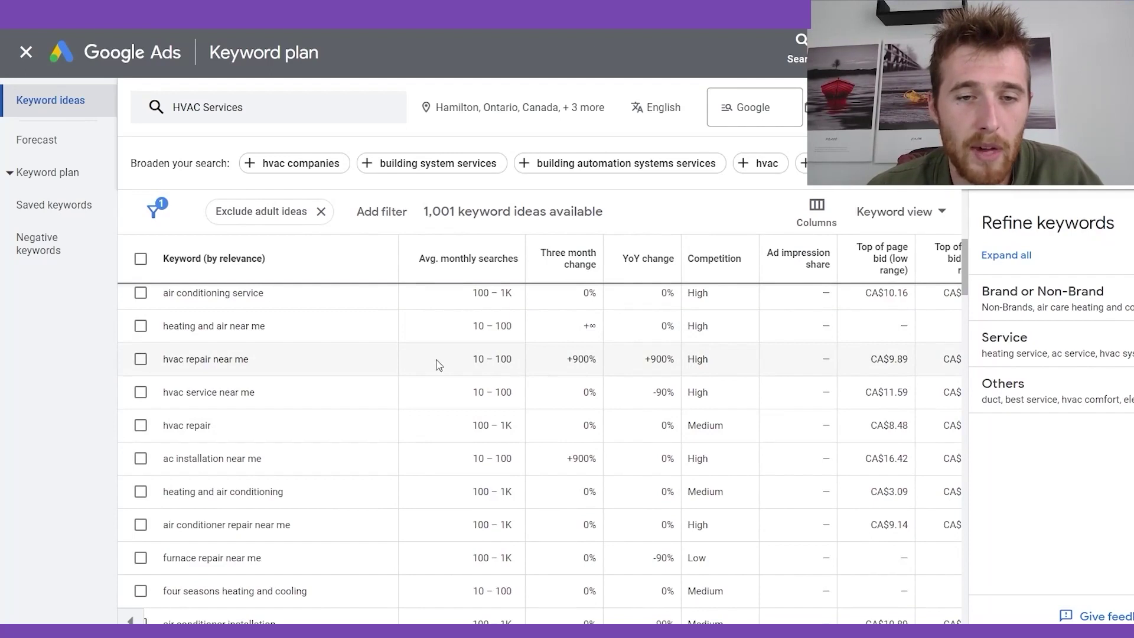
pyautogui.moveTo(514, 361); pyautogui.dragTo(470, 366)
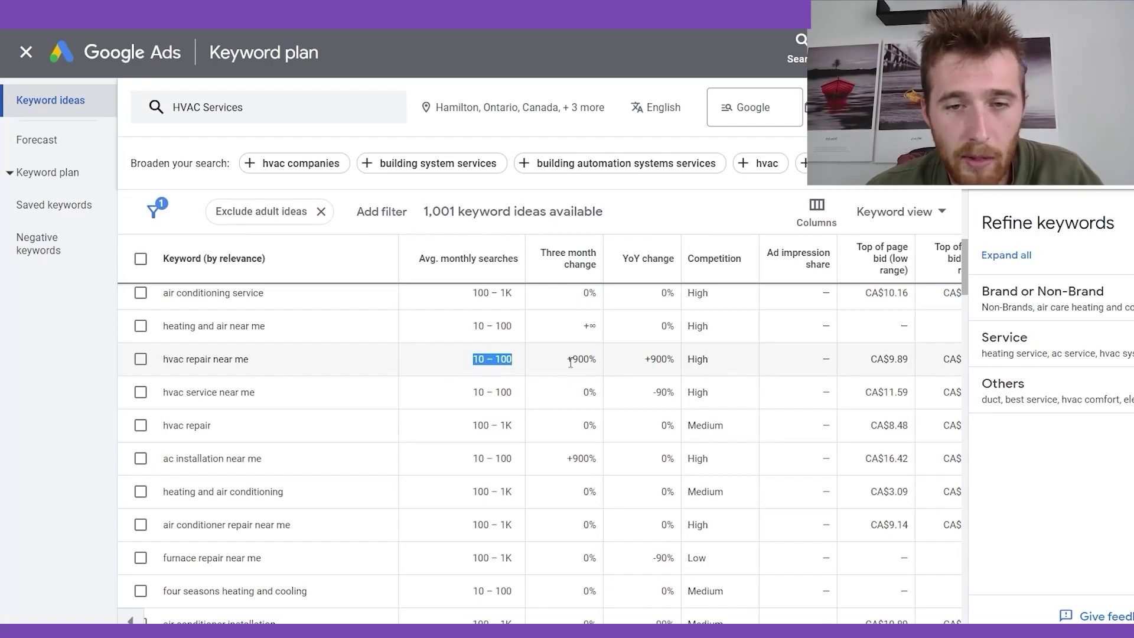
pyautogui.moveTo(571, 360); pyautogui.dragTo(603, 369)
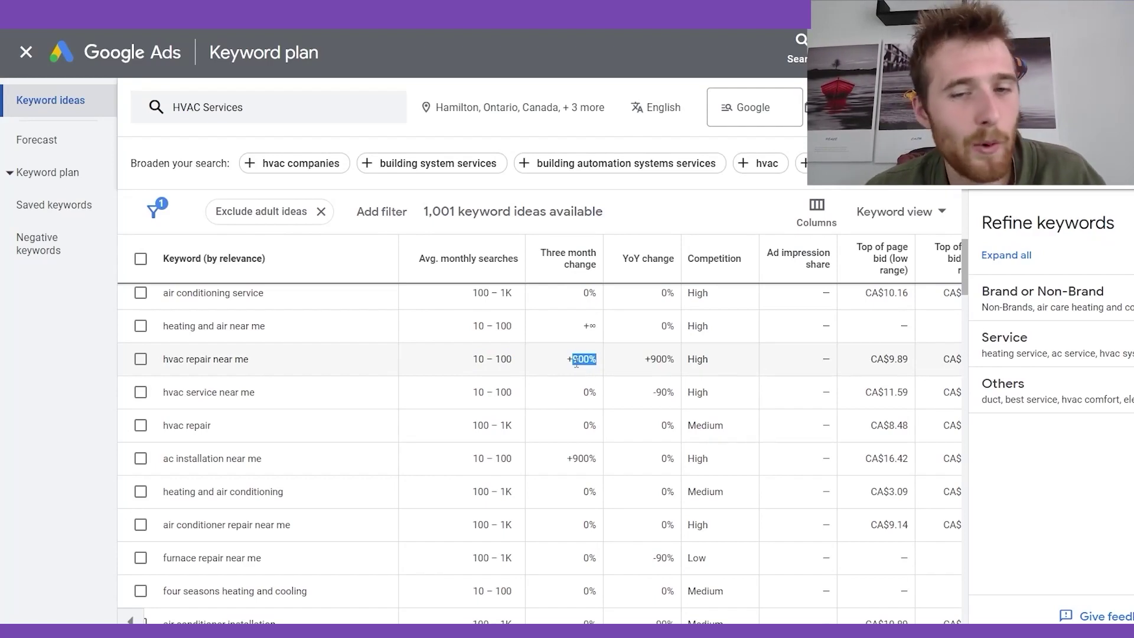
pyautogui.moveTo(597, 361); pyautogui.dragTo(566, 361)
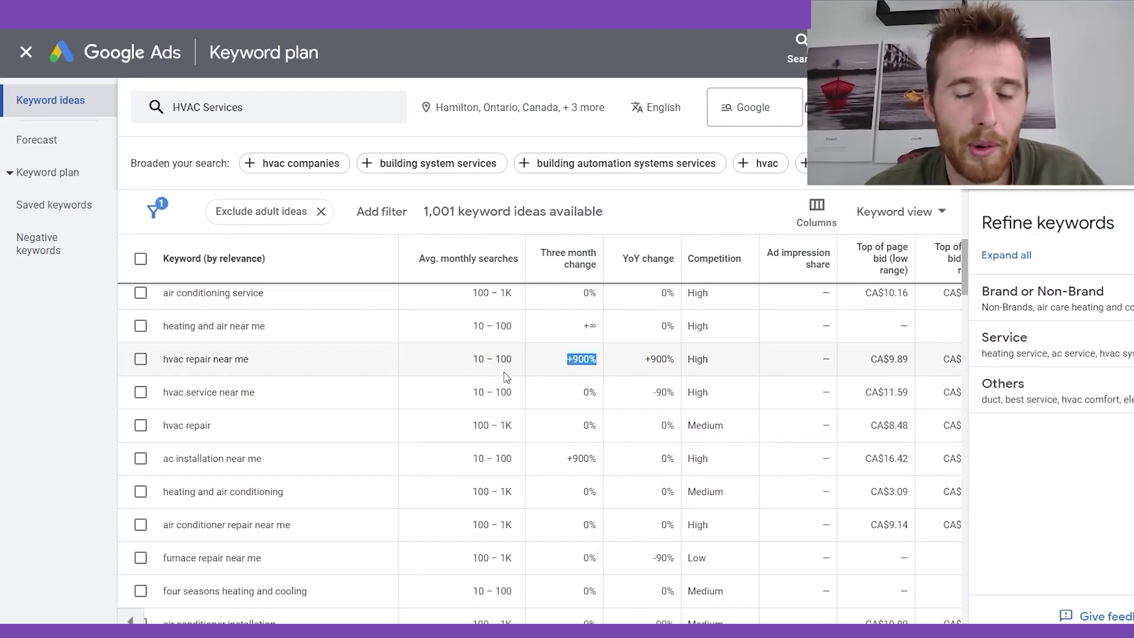
pyautogui.scroll(5, 640, 355)
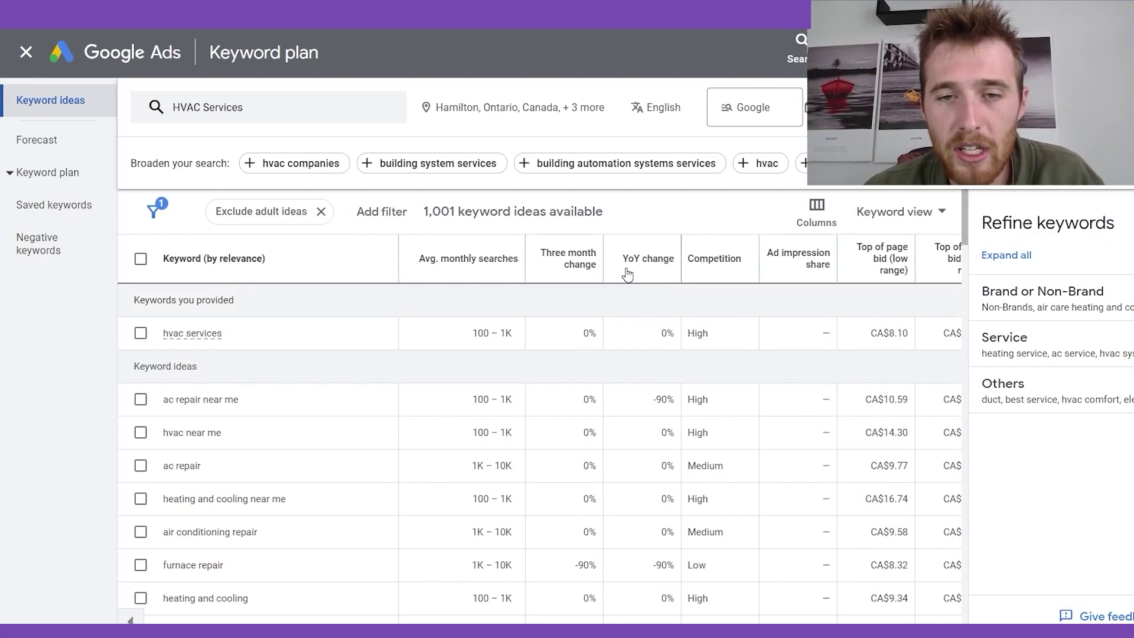
pyautogui.scroll(-5, 643, 276)
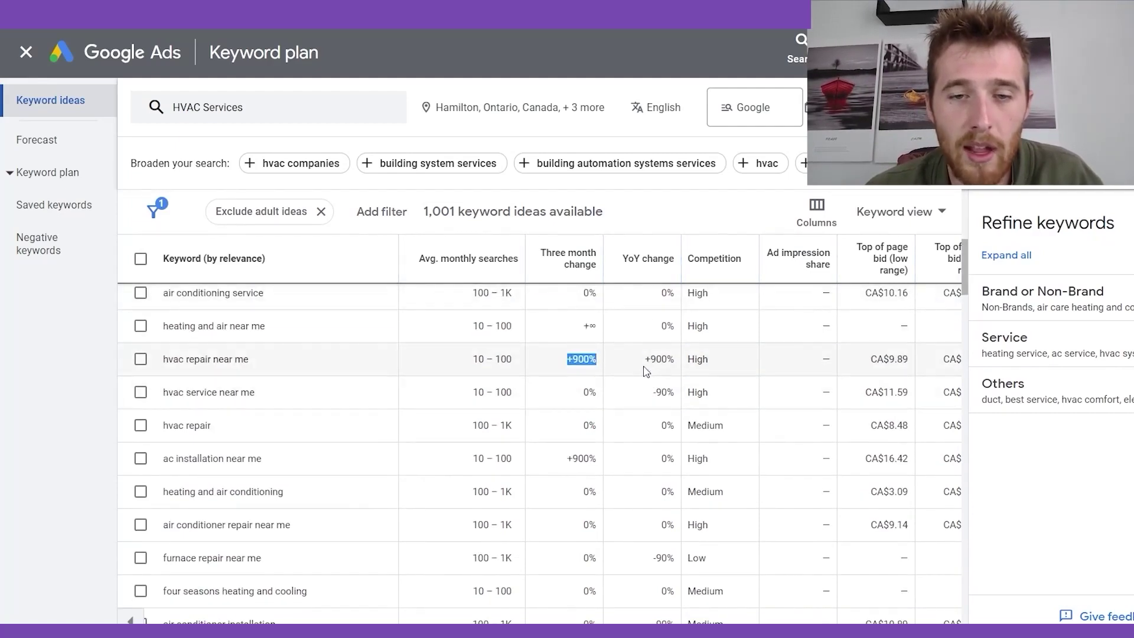
pyautogui.moveTo(642, 363); pyautogui.dragTo(682, 372)
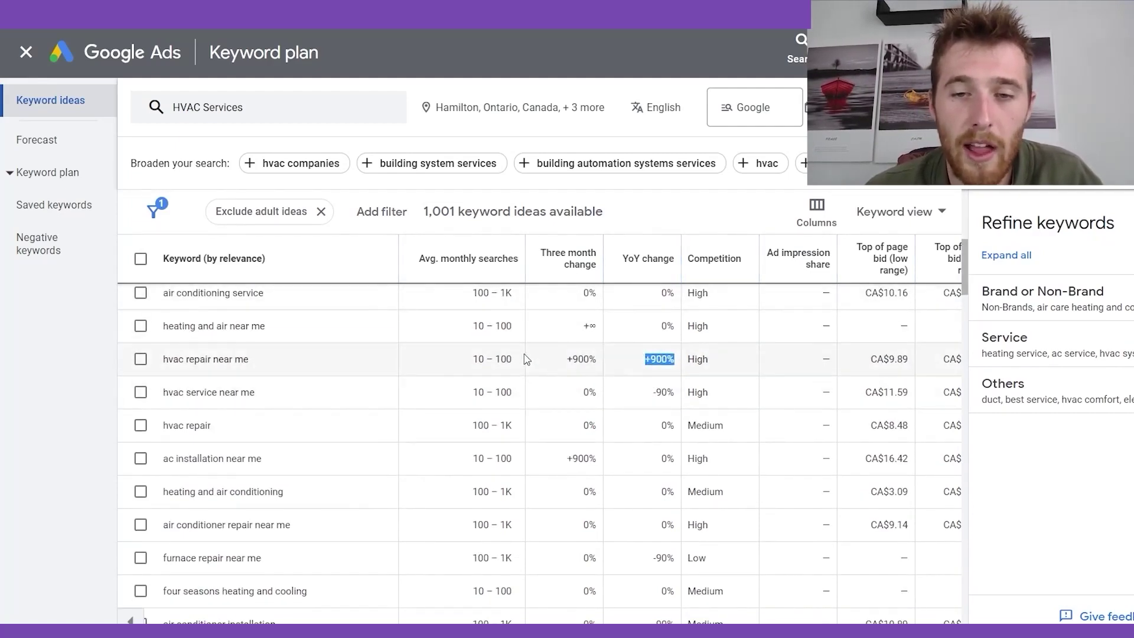
pyautogui.scroll(5, 530, 356)
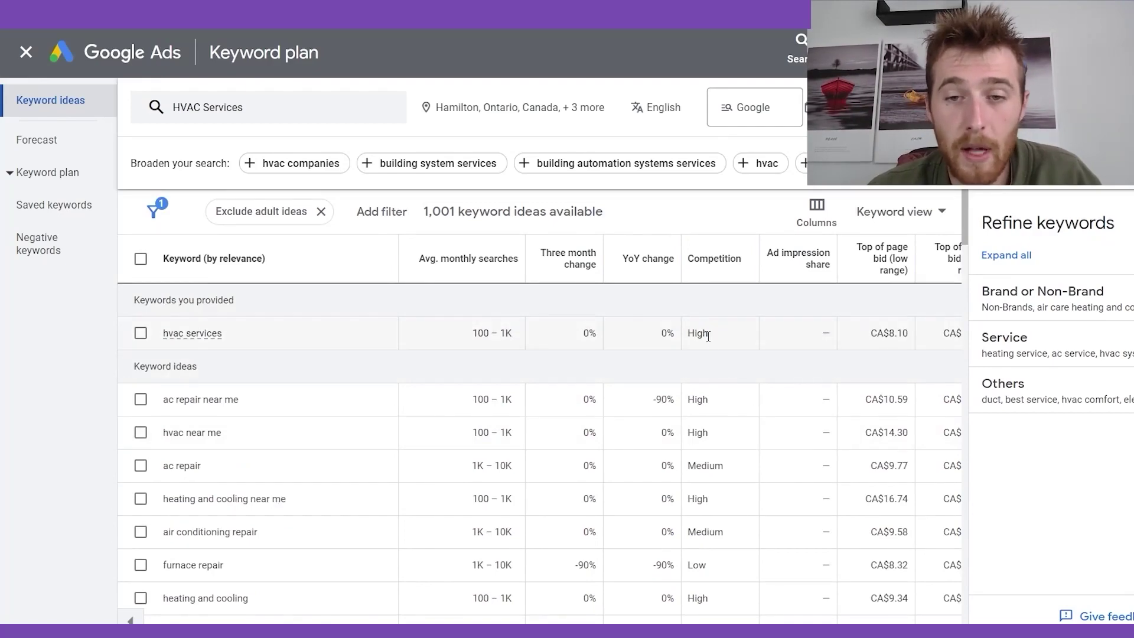
pyautogui.scroll(-8, 715, 342)
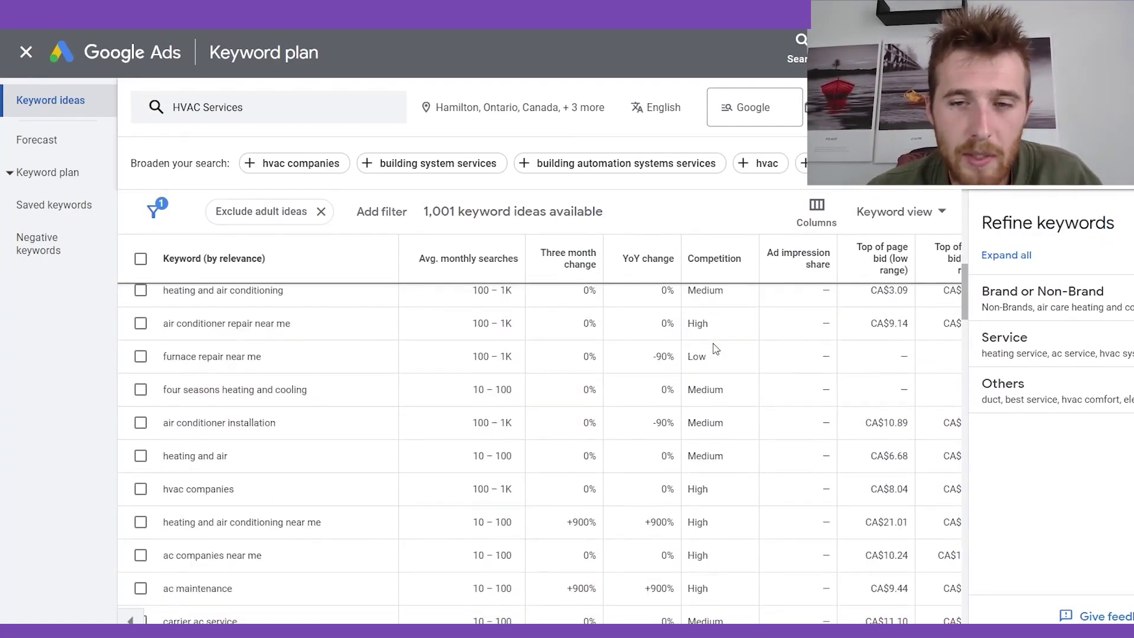
pyautogui.scroll(-8, 715, 349)
pyautogui.scroll(11, 715, 350)
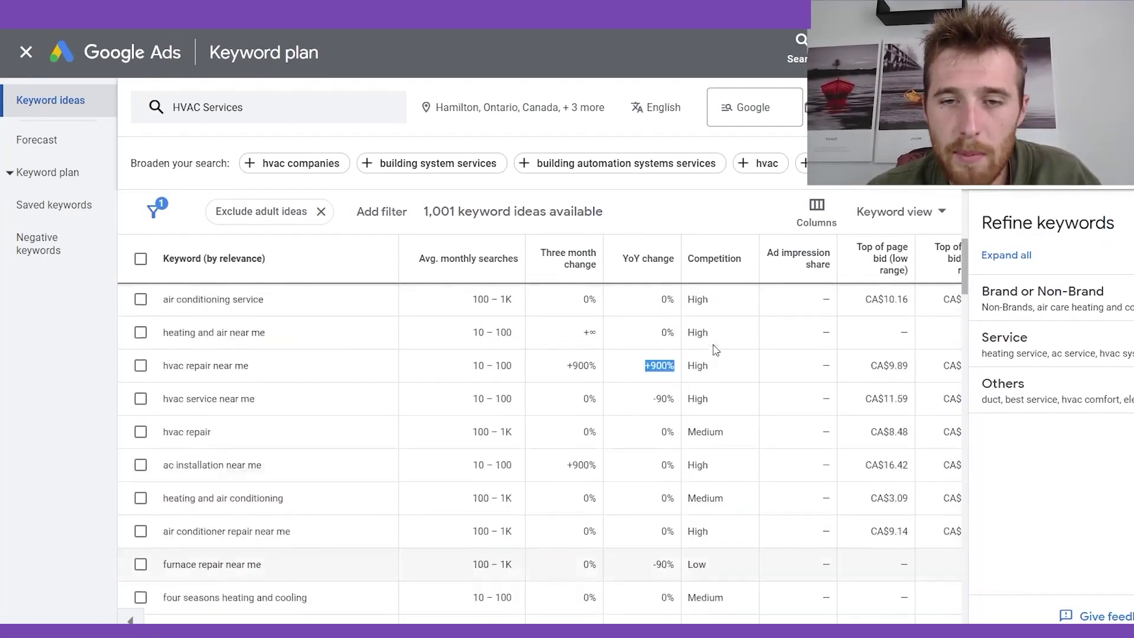
pyautogui.scroll(6, 715, 350)
pyautogui.scroll(-3, 718, 492)
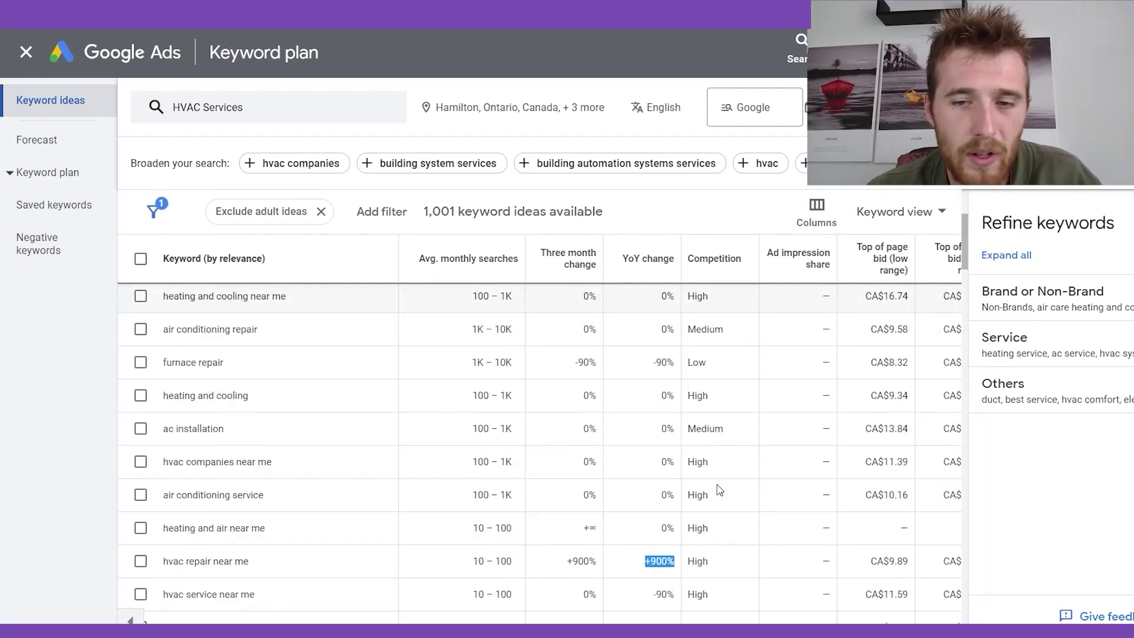
pyautogui.scroll(-4, 719, 489)
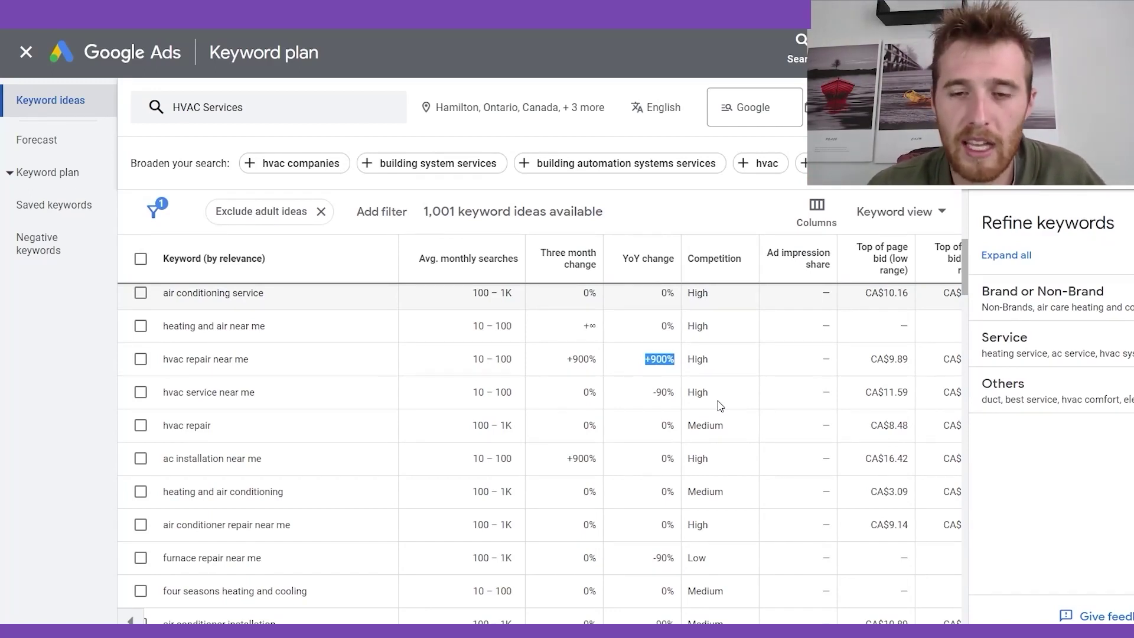
pyautogui.moveTo(714, 359); pyautogui.dragTo(686, 361)
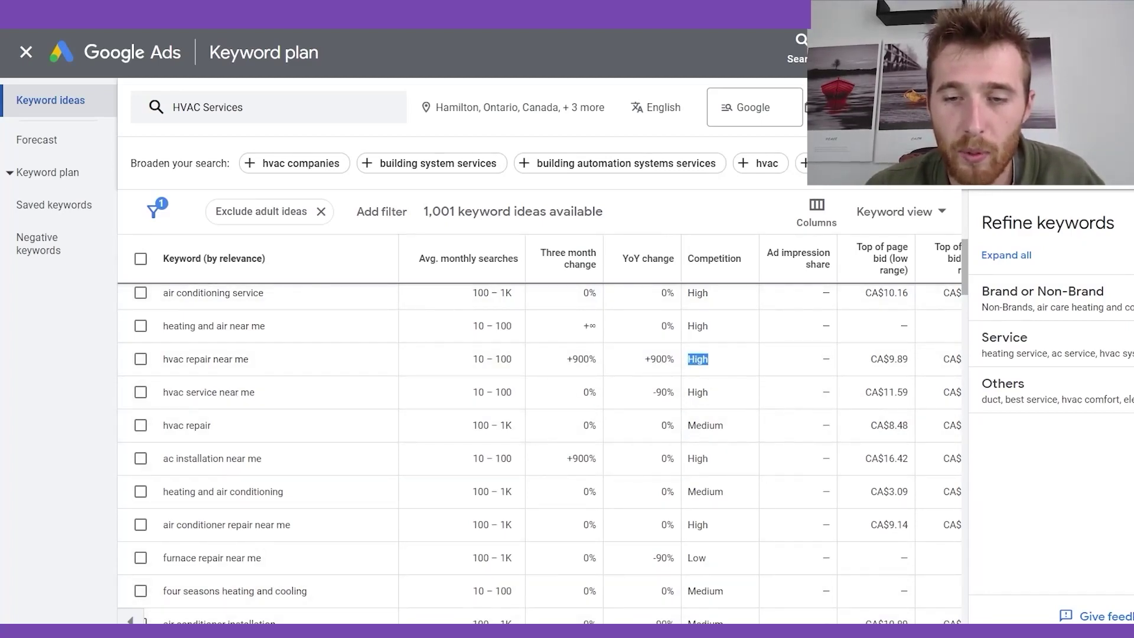
pyautogui.hscroll(3, 541, 448)
pyautogui.moveTo(754, 360)
pyautogui.mouseDown()
pyautogui.moveTo(766, 362)
pyautogui.moveTo(737, 365)
pyautogui.mouseUp()
pyautogui.moveTo(808, 360); pyautogui.dragTo(831, 362)
pyautogui.scroll(2, 811, 485)
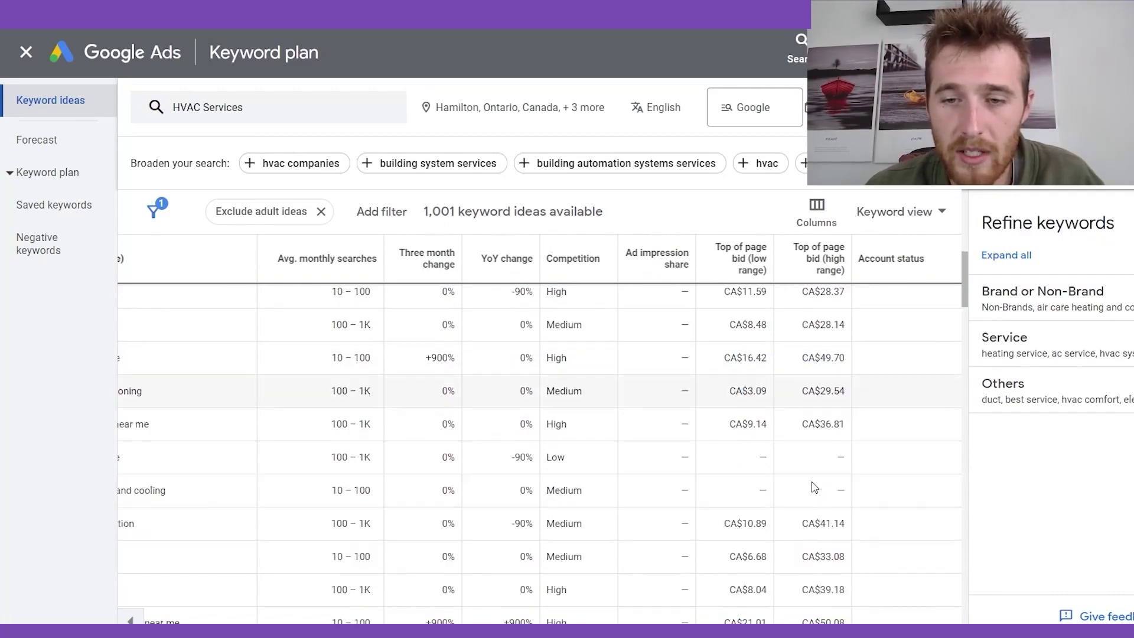
pyautogui.scroll(5, 809, 466)
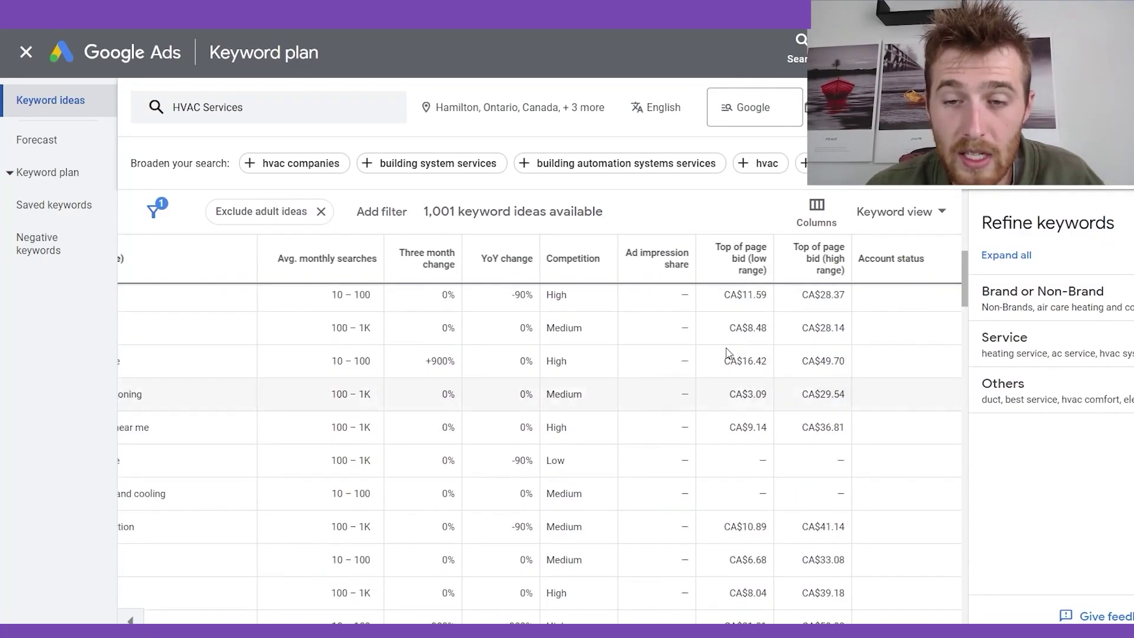
pyautogui.hscroll(1, 803, 443)
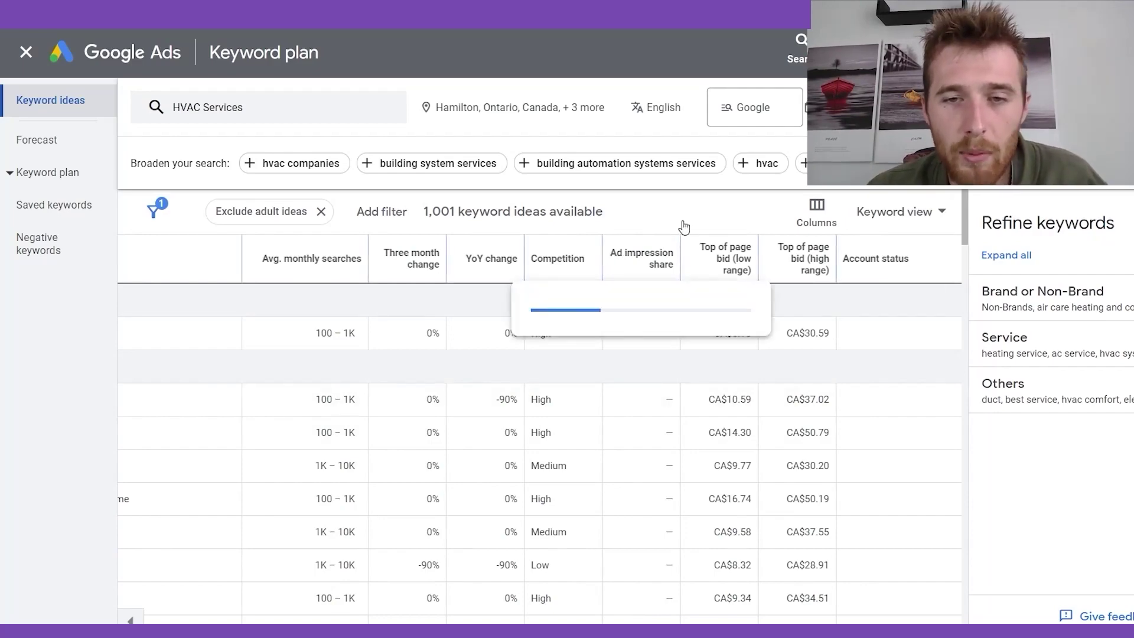
pyautogui.scroll(-1, 653, 241)
pyautogui.scroll(-2, 653, 248)
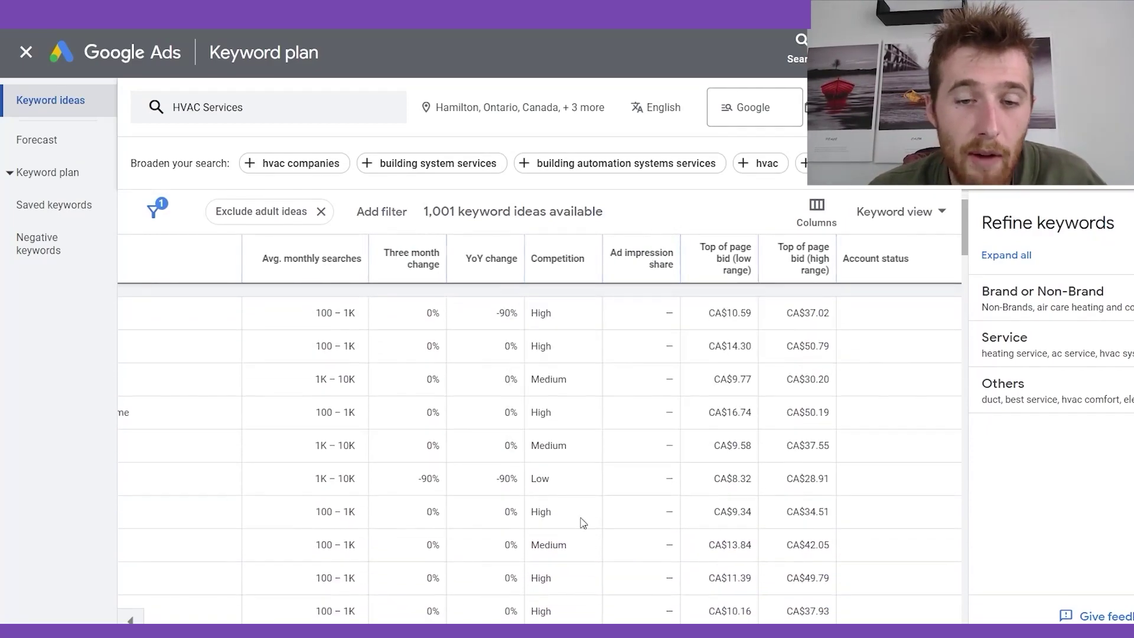
pyautogui.scroll(2, 794, 258)
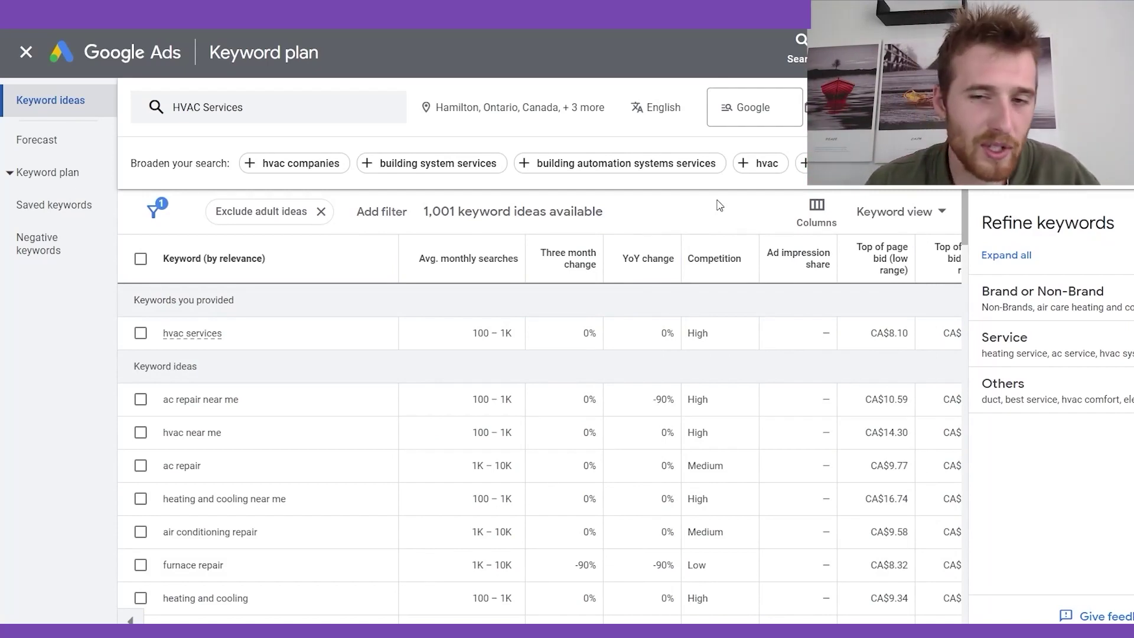
pyautogui.doubleClick(826, 333)
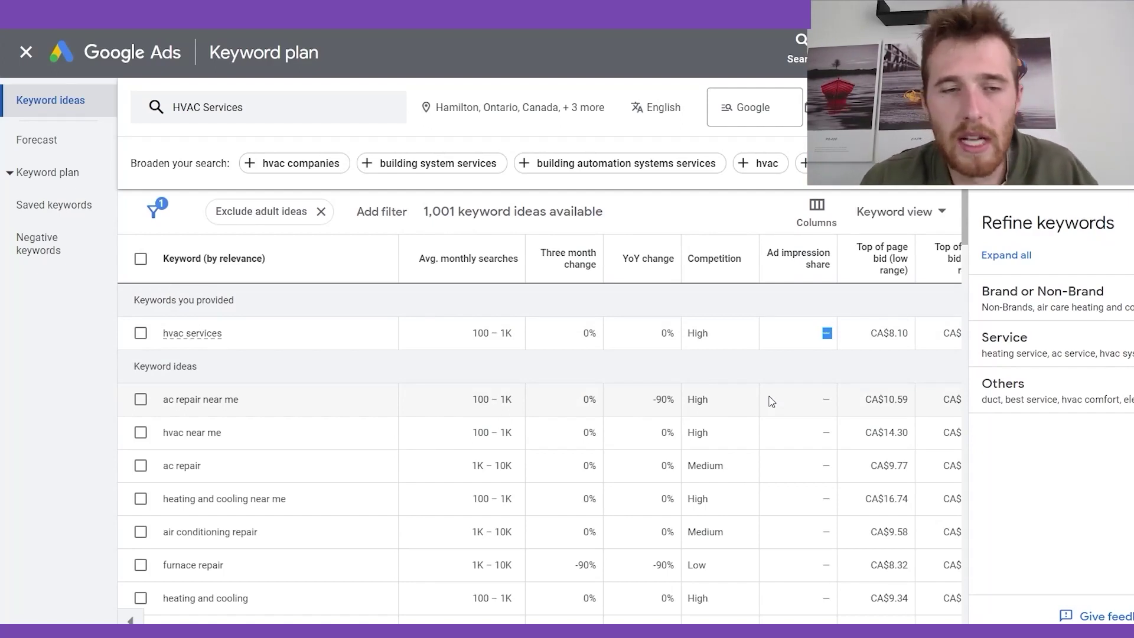
pyautogui.click(831, 340)
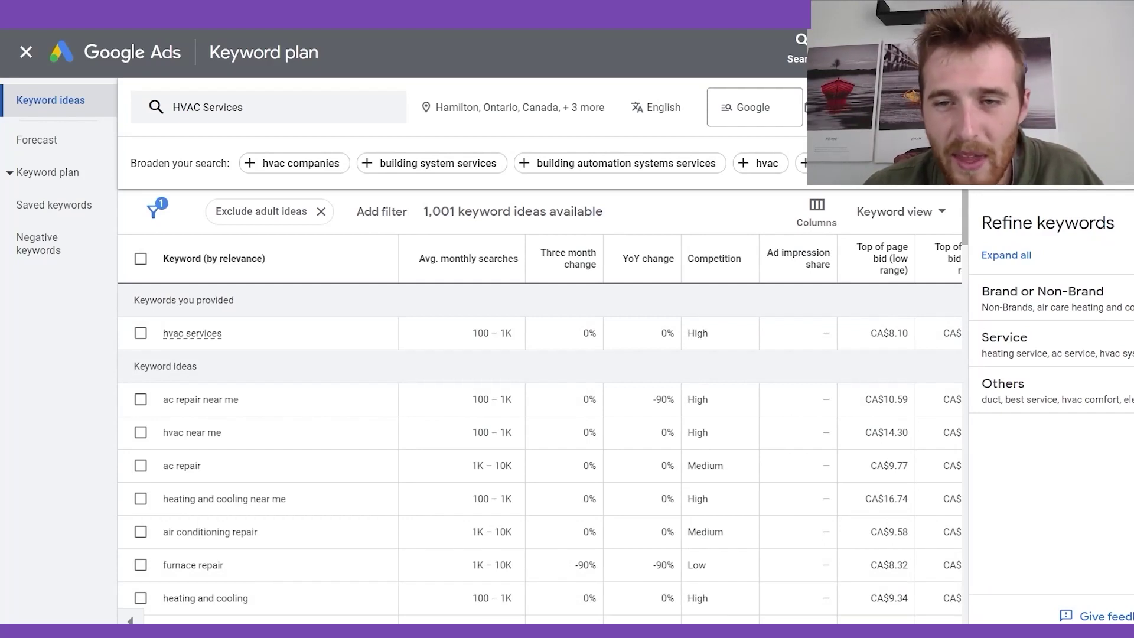
pyautogui.hscroll(3, 730, 479)
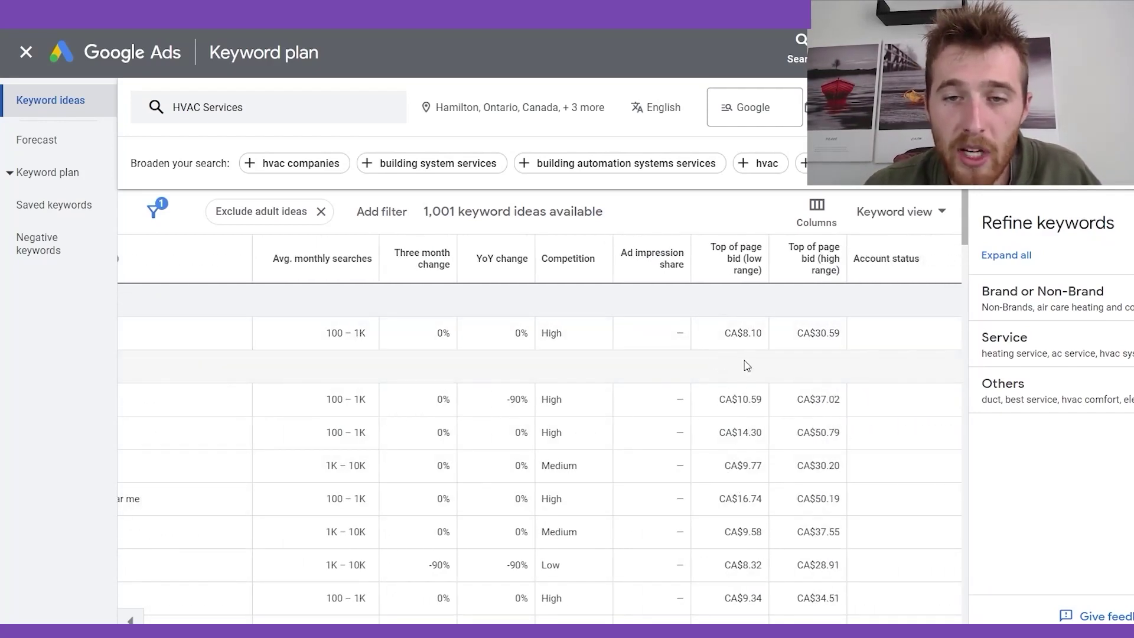
pyautogui.scroll(-3, 791, 360)
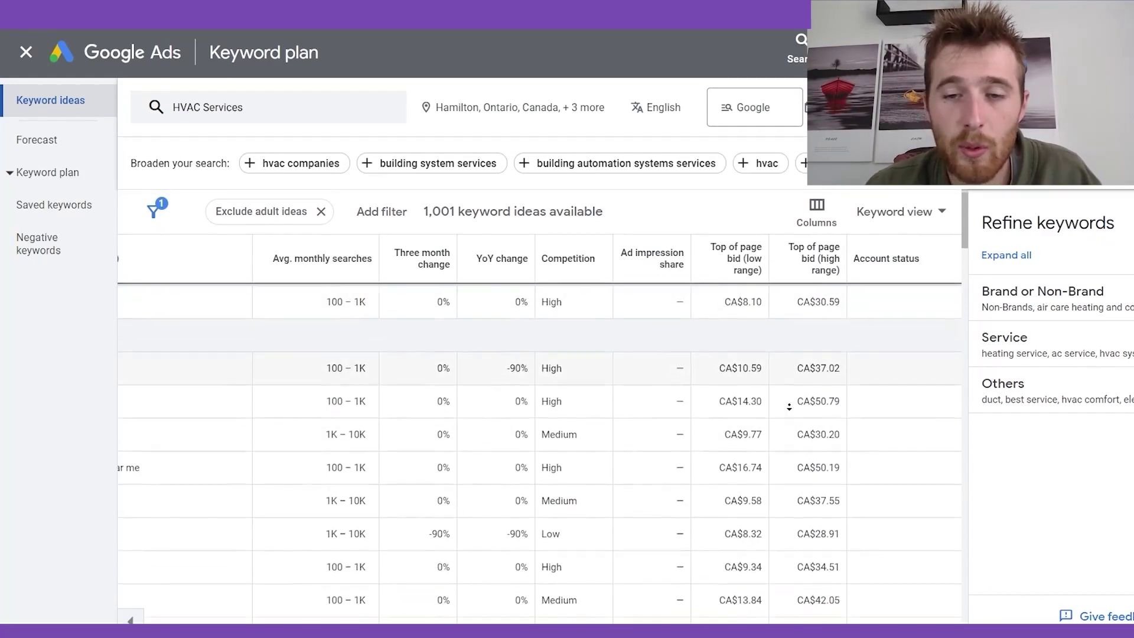
pyautogui.scroll(2, 790, 407)
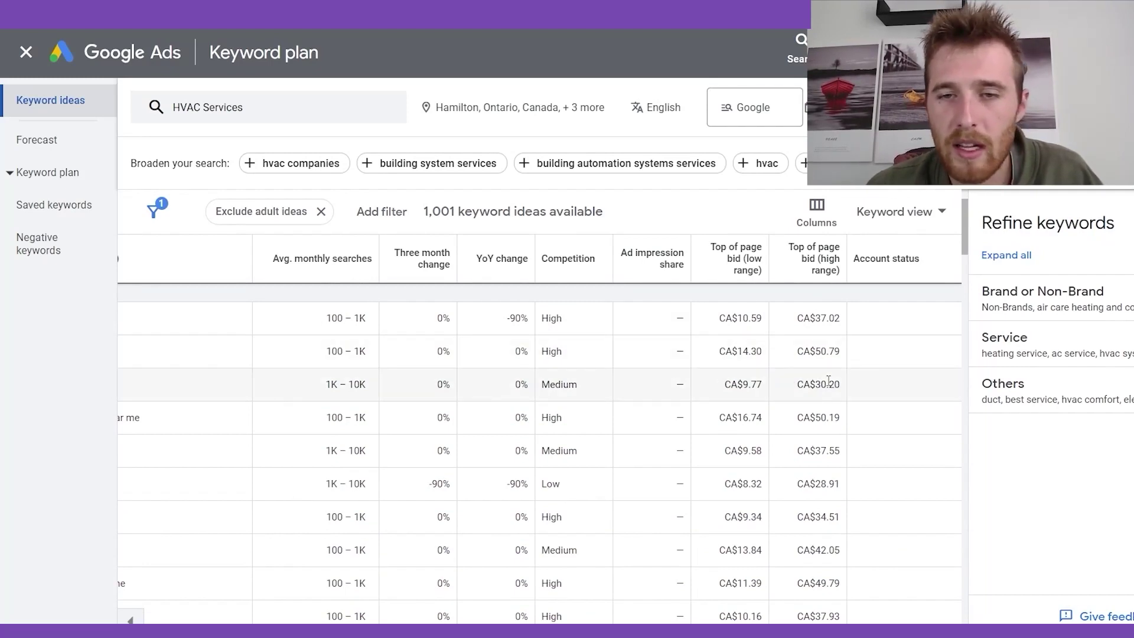
pyautogui.moveTo(738, 384); pyautogui.dragTo(762, 383)
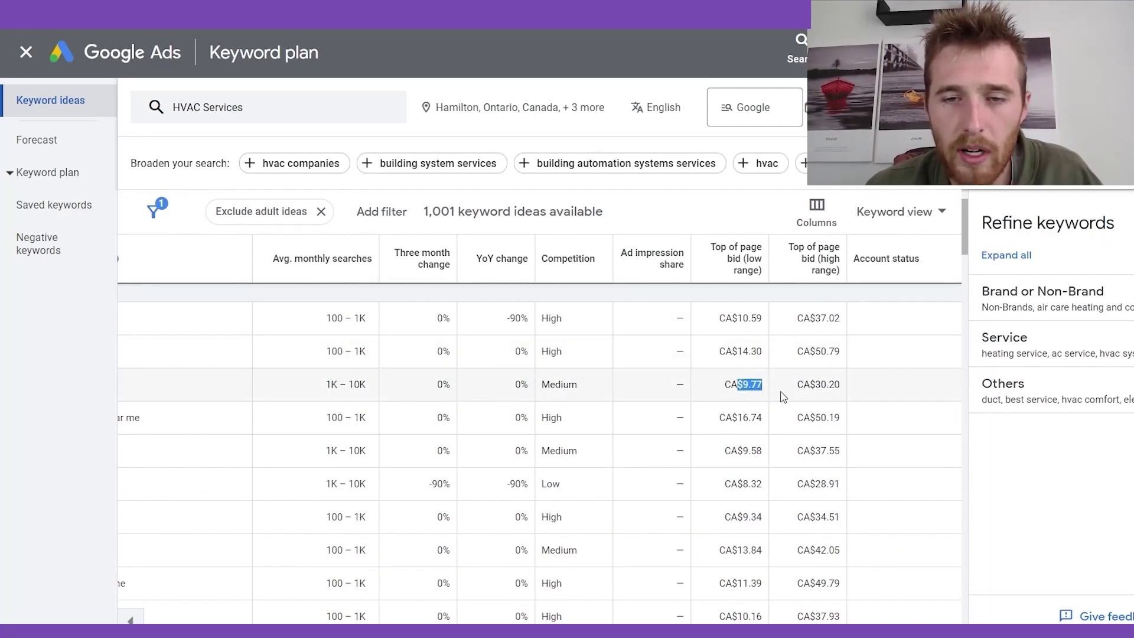
pyautogui.scroll(-1, 757, 413)
pyautogui.scroll(-3, 757, 416)
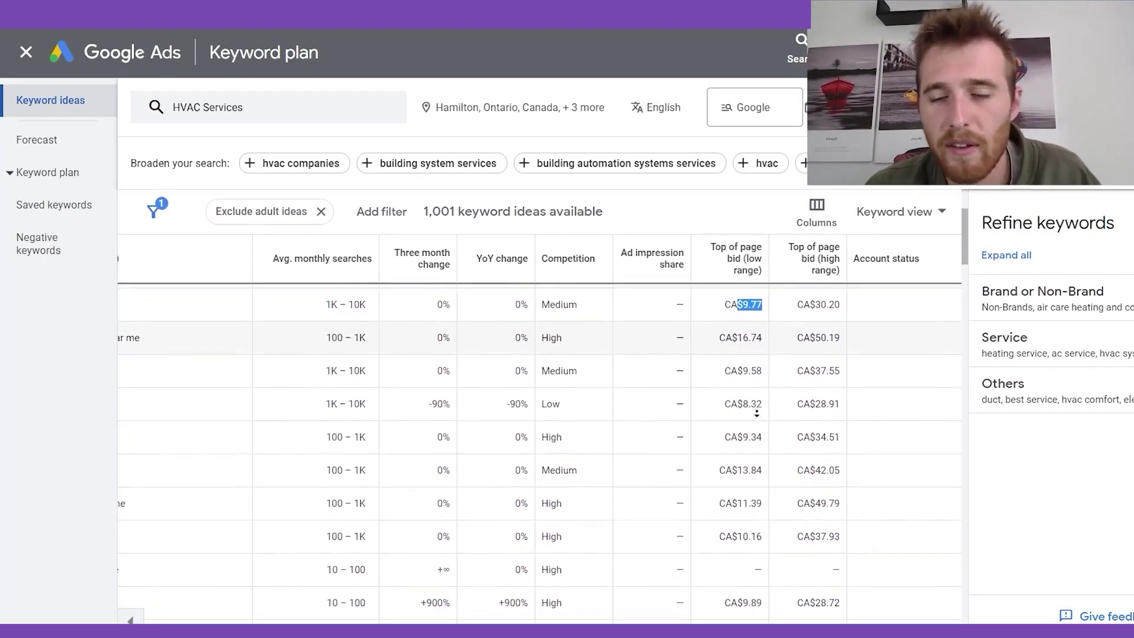
pyautogui.scroll(4, 791, 467)
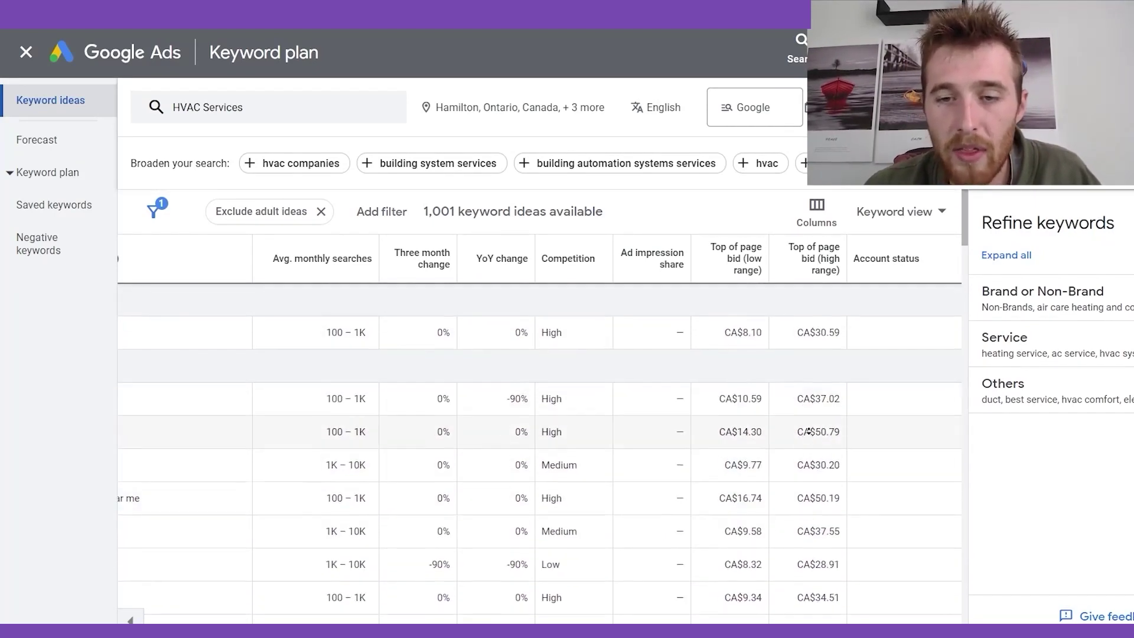
pyautogui.scroll(-1, 812, 446)
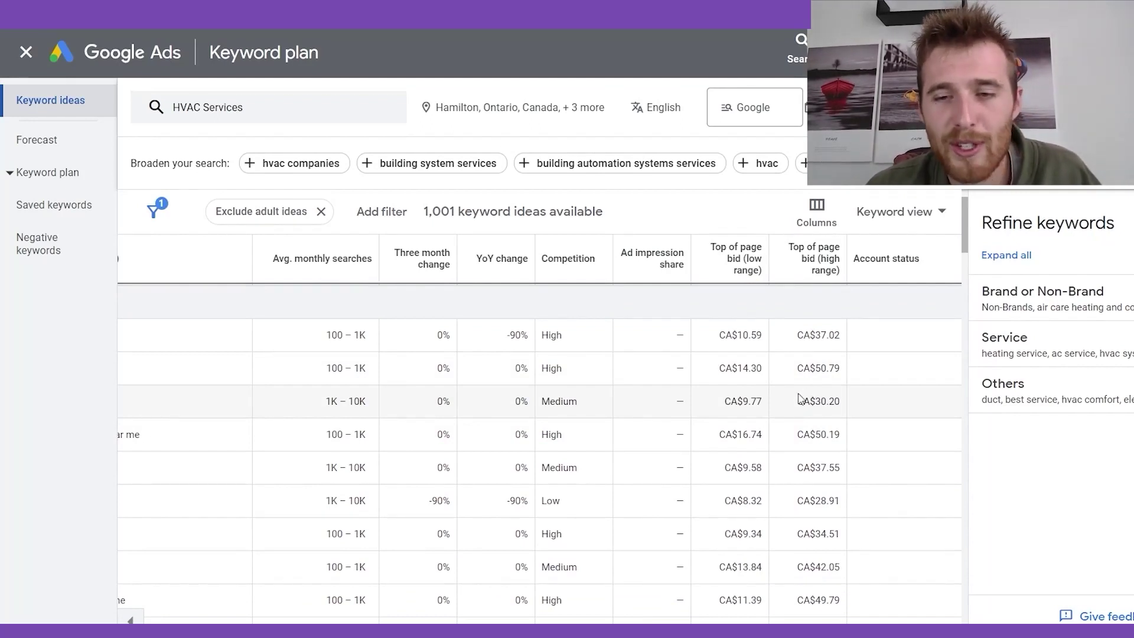
pyautogui.scroll(1, 812, 391)
pyautogui.scroll(-3, 807, 444)
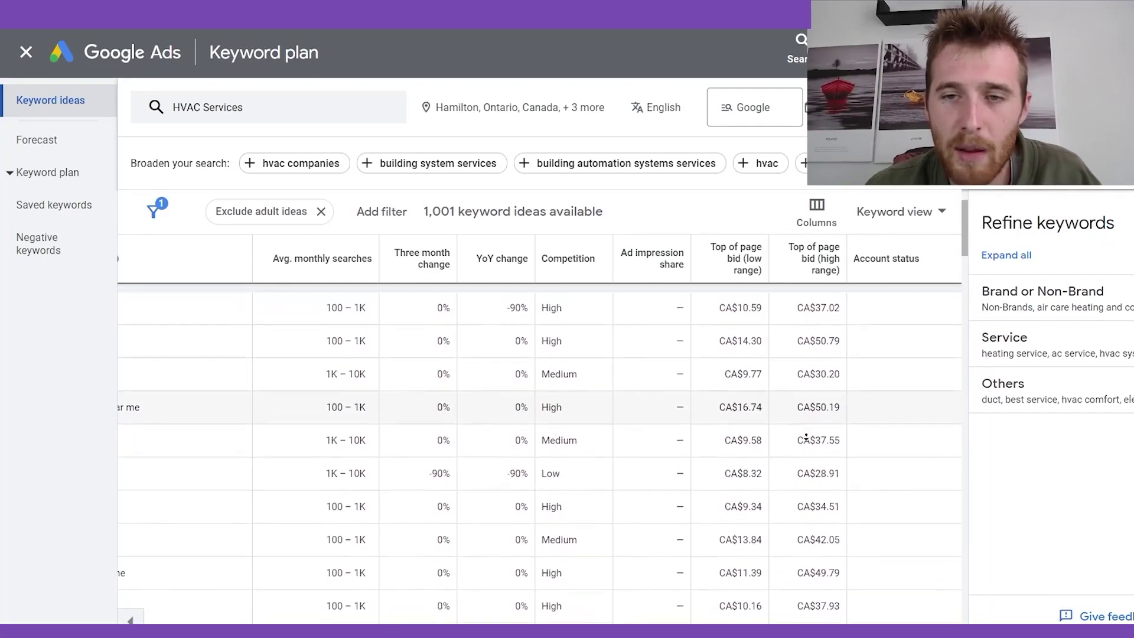
pyautogui.scroll(-3, 806, 437)
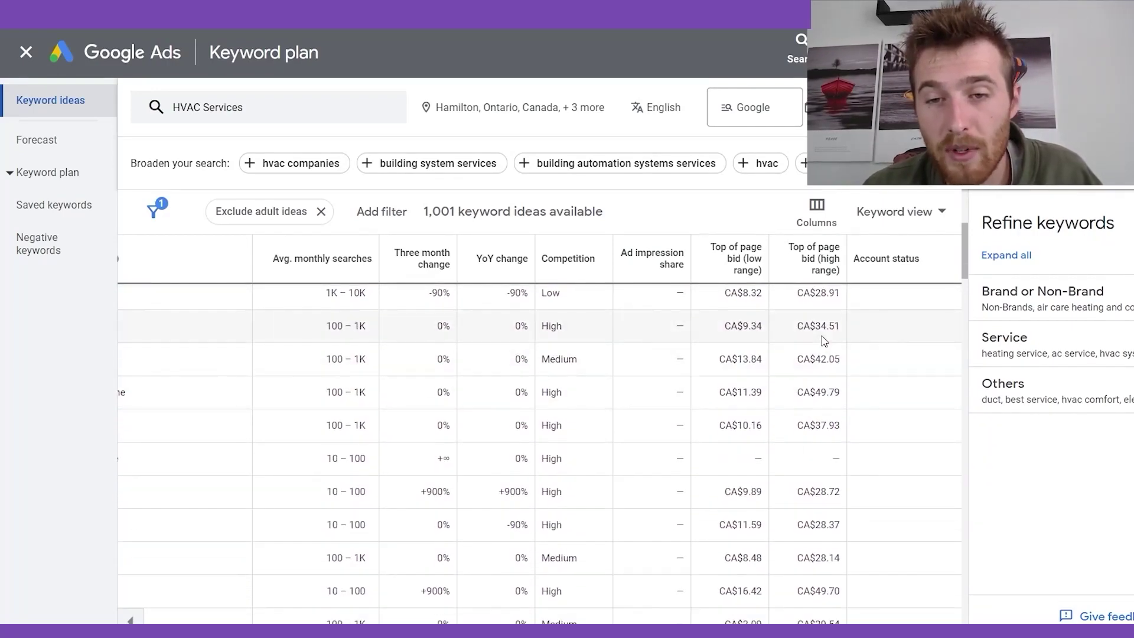
pyautogui.scroll(6, 821, 336)
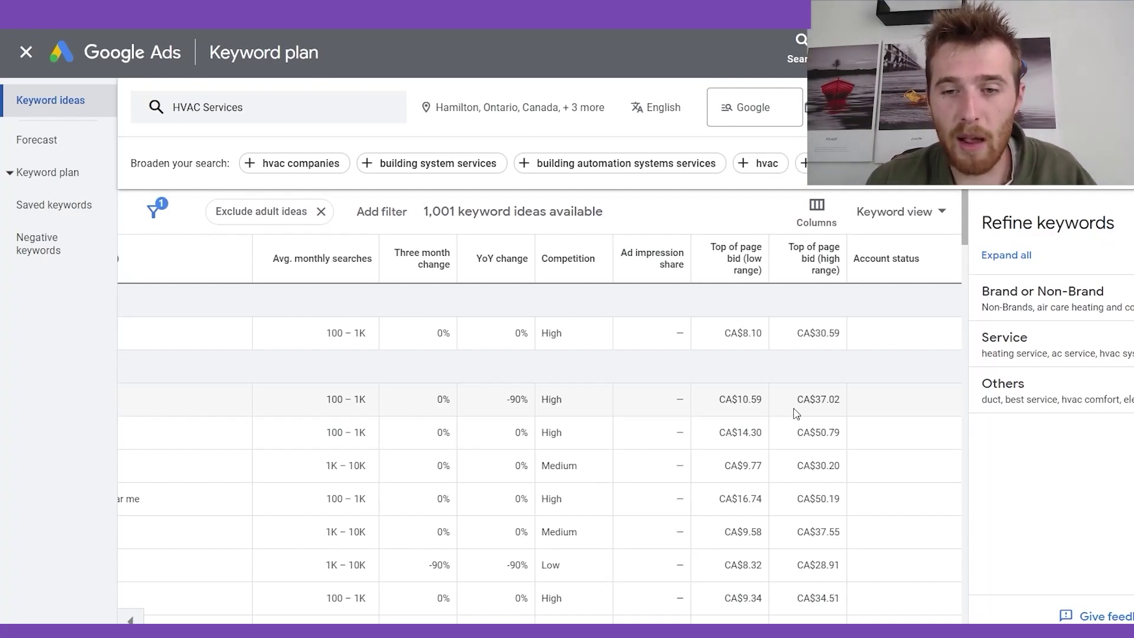
pyautogui.scroll(-4, 797, 449)
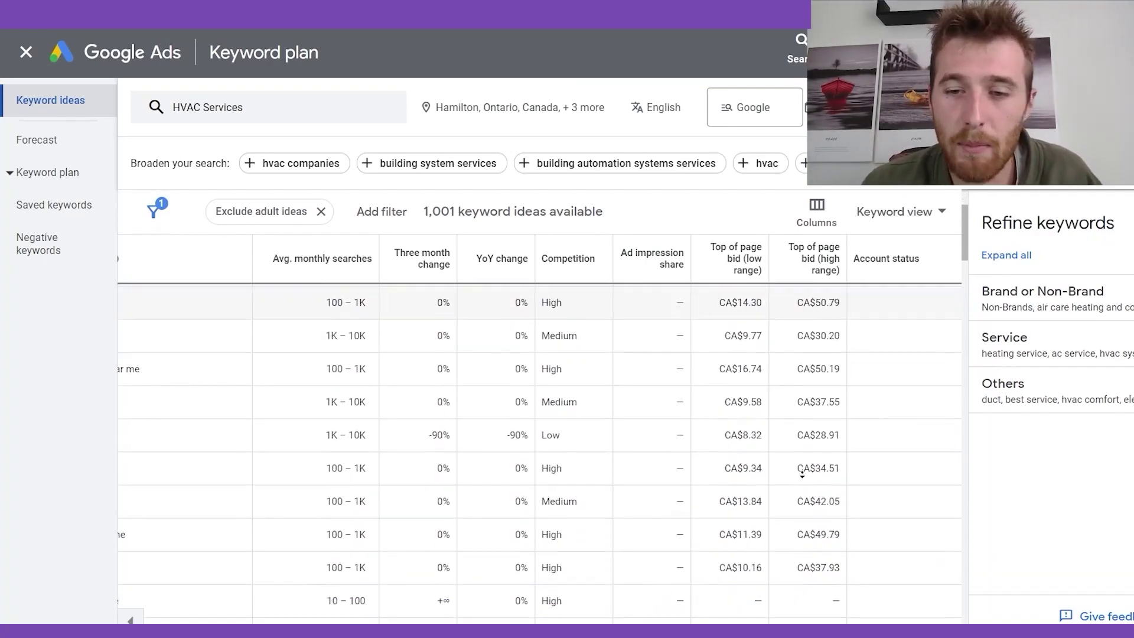
pyautogui.hscroll(-5, 458, 463)
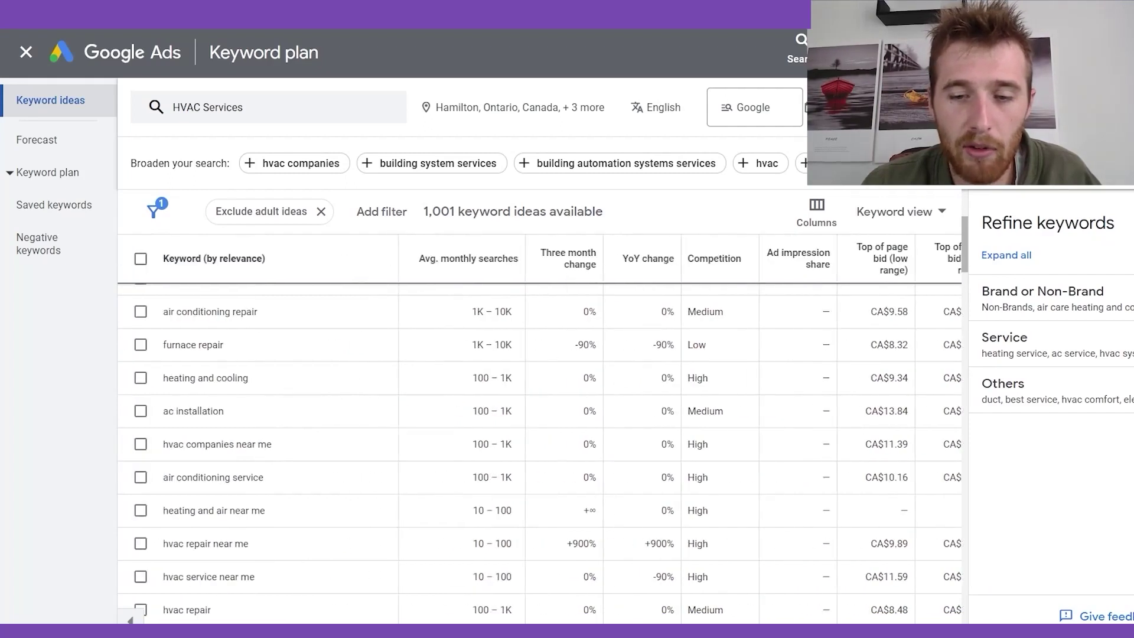
pyautogui.scroll(4, 459, 463)
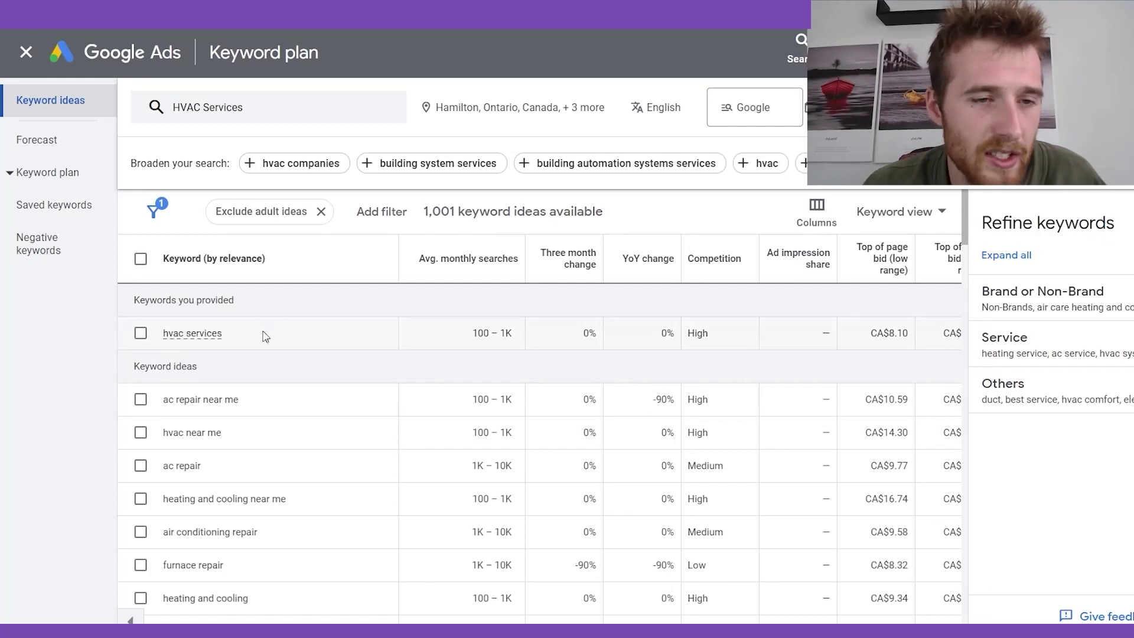
# Tick the keyword ideas 'hvac services', 'hvac near me' and 'heating and cooling near me'
pyautogui.click(141, 333)
pyautogui.scroll(-2, 343, 360)
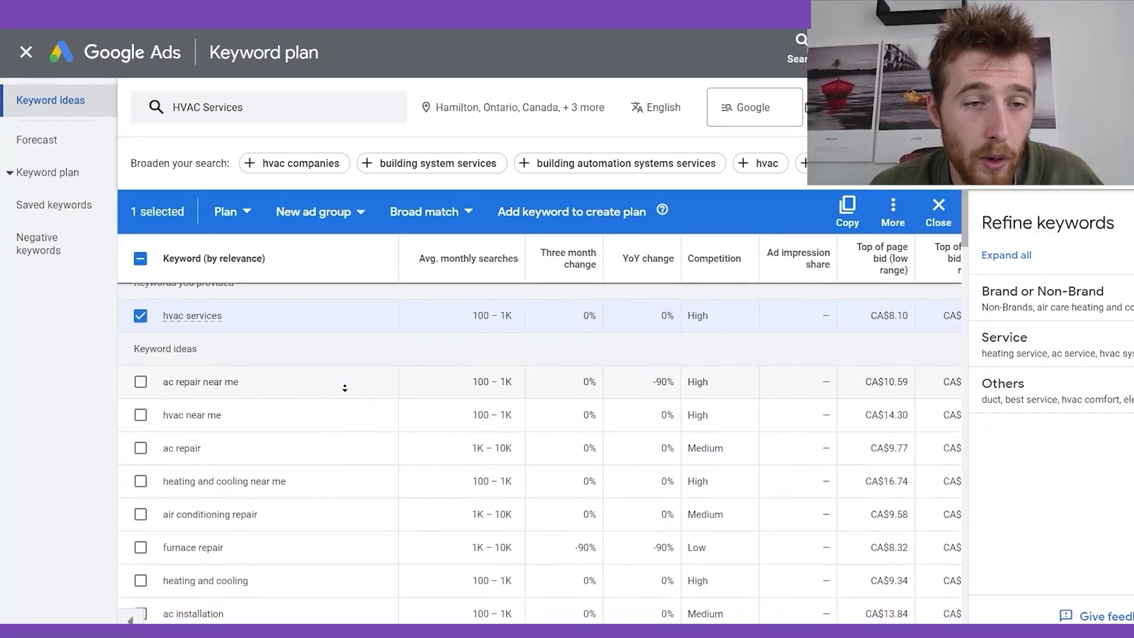
pyautogui.scroll(1, 349, 381)
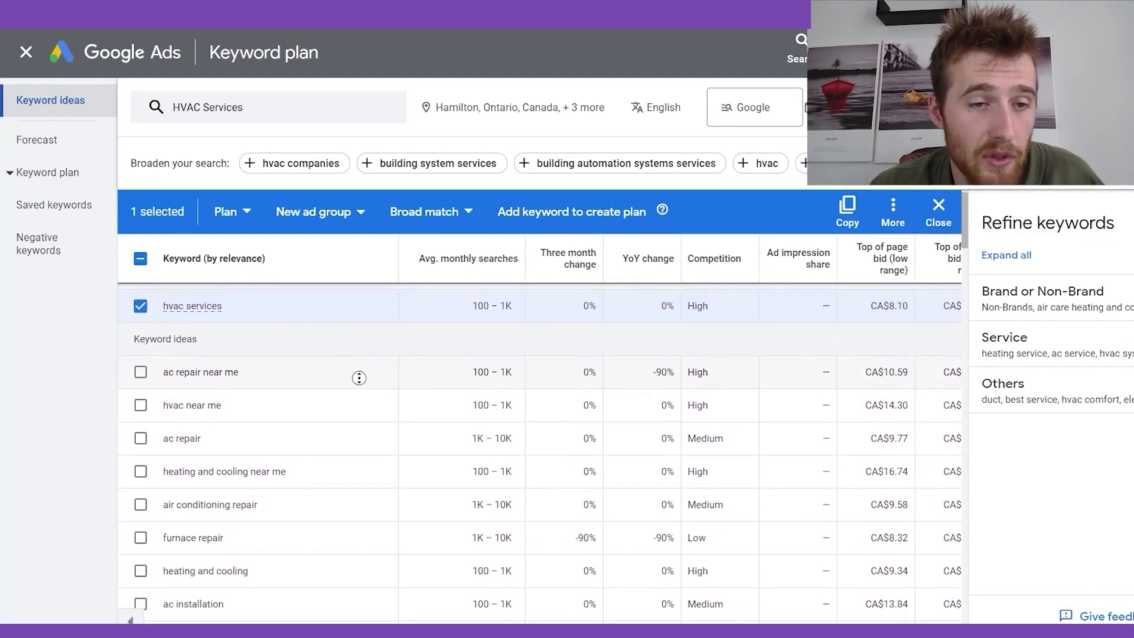
pyautogui.scroll(-2, 356, 384)
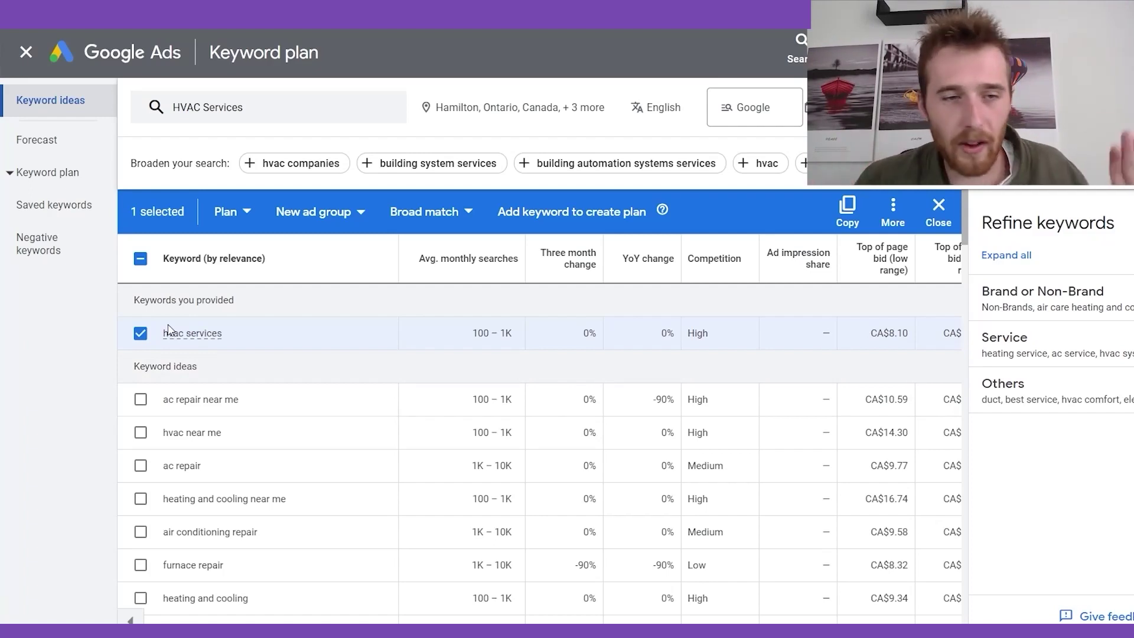
pyautogui.scroll(-1, 289, 373)
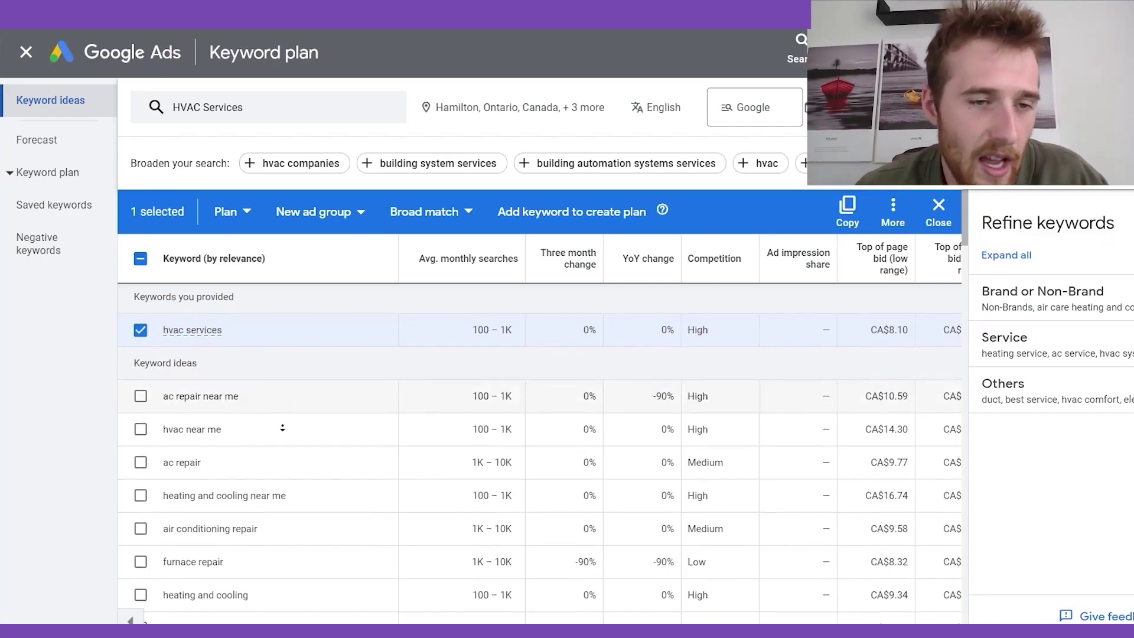
pyautogui.scroll(1, 183, 390)
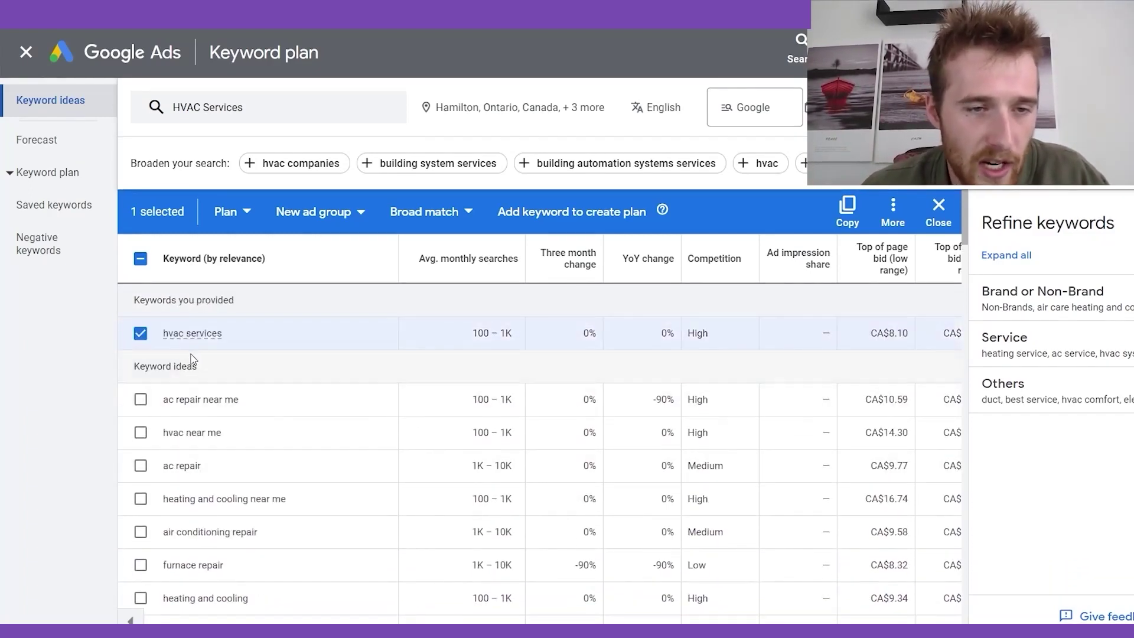
pyautogui.click(140, 435)
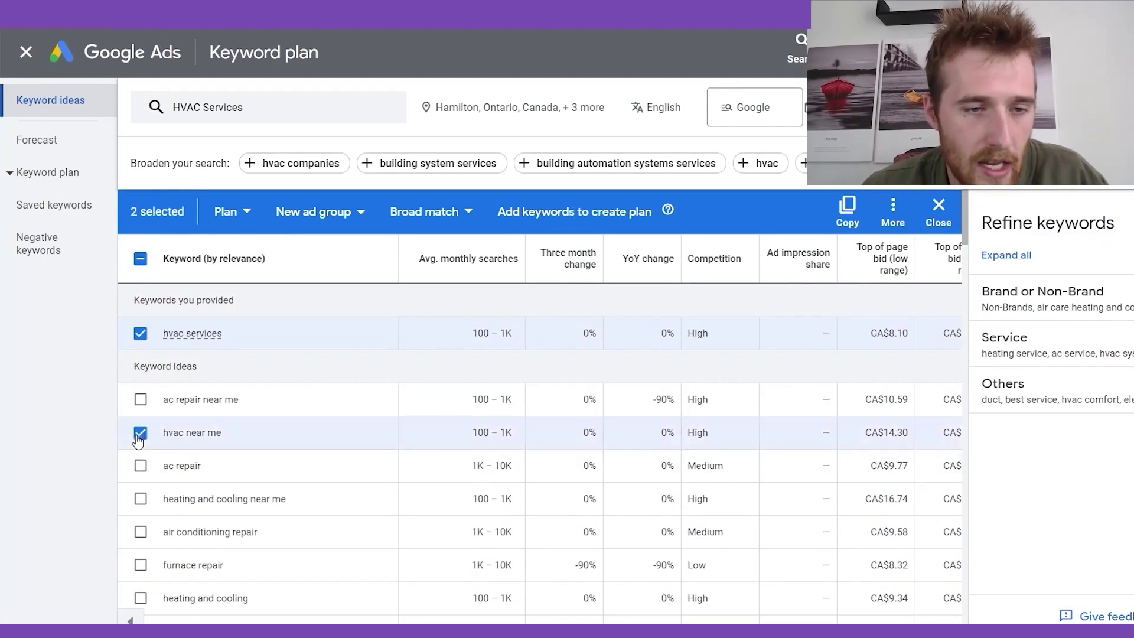
pyautogui.scroll(-1, 218, 467)
pyautogui.scroll(-1, 219, 474)
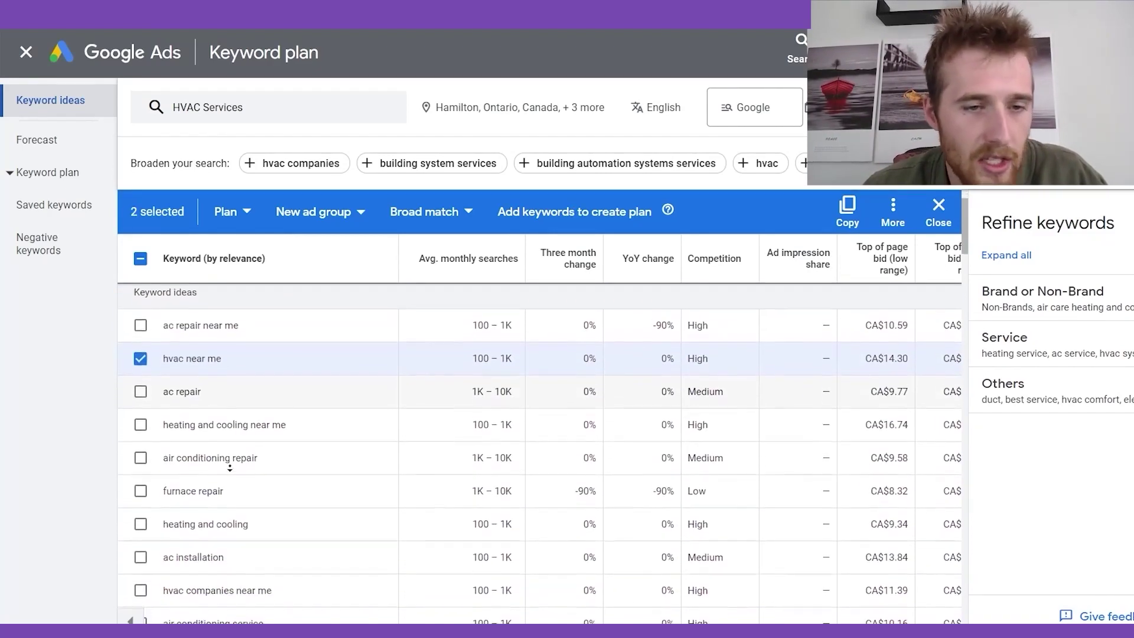
pyautogui.click(142, 390)
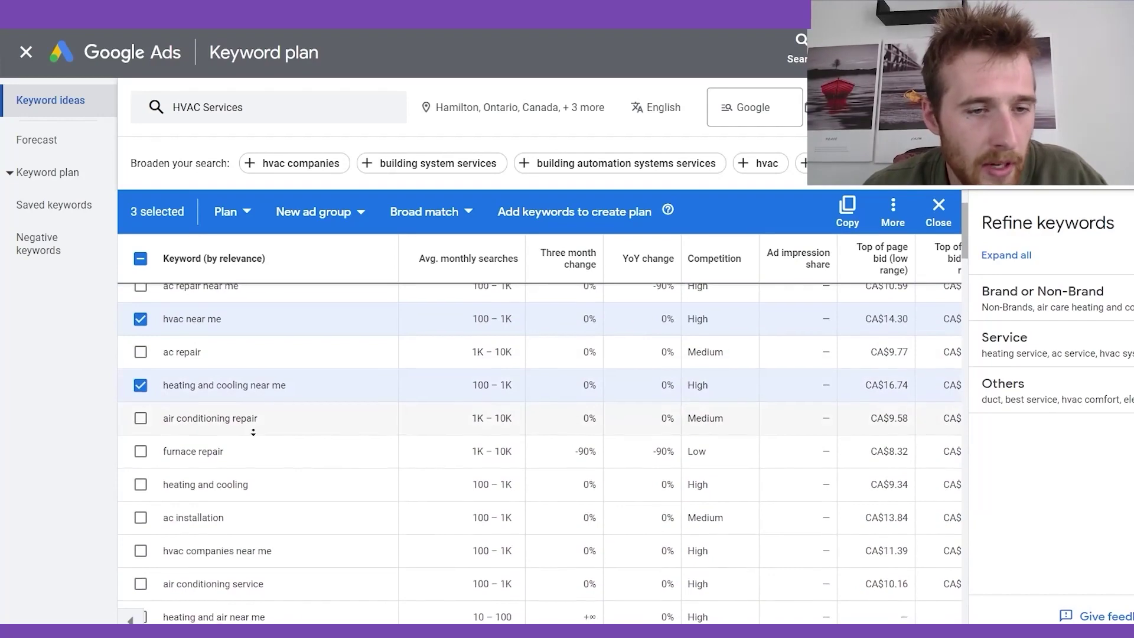
pyautogui.scroll(-1, 256, 437)
pyautogui.scroll(1, 260, 440)
pyautogui.scroll(-1, 272, 450)
pyautogui.scroll(-2, 273, 450)
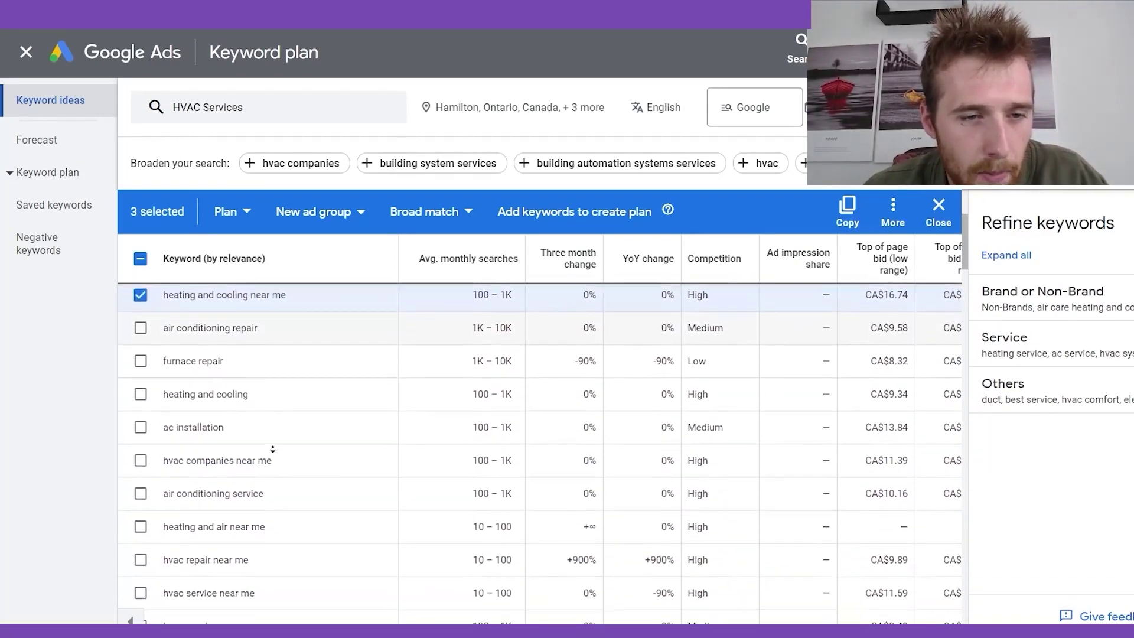
# Tick 'hvac companies near me', 'heating and air near me', 'hvac repair near me' and 'hvac service near me'
pyautogui.moveTo(248, 351); pyautogui.dragTo(166, 361)
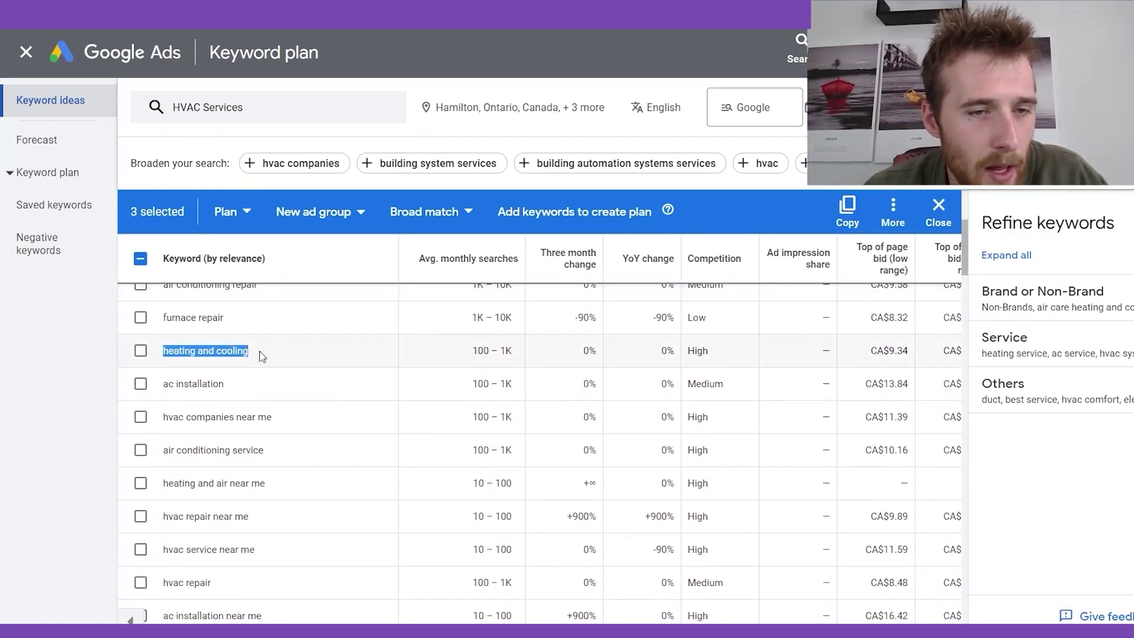
pyautogui.scroll(-1, 263, 379)
pyautogui.doubleClick(222, 332)
pyautogui.tripleClick(222, 333)
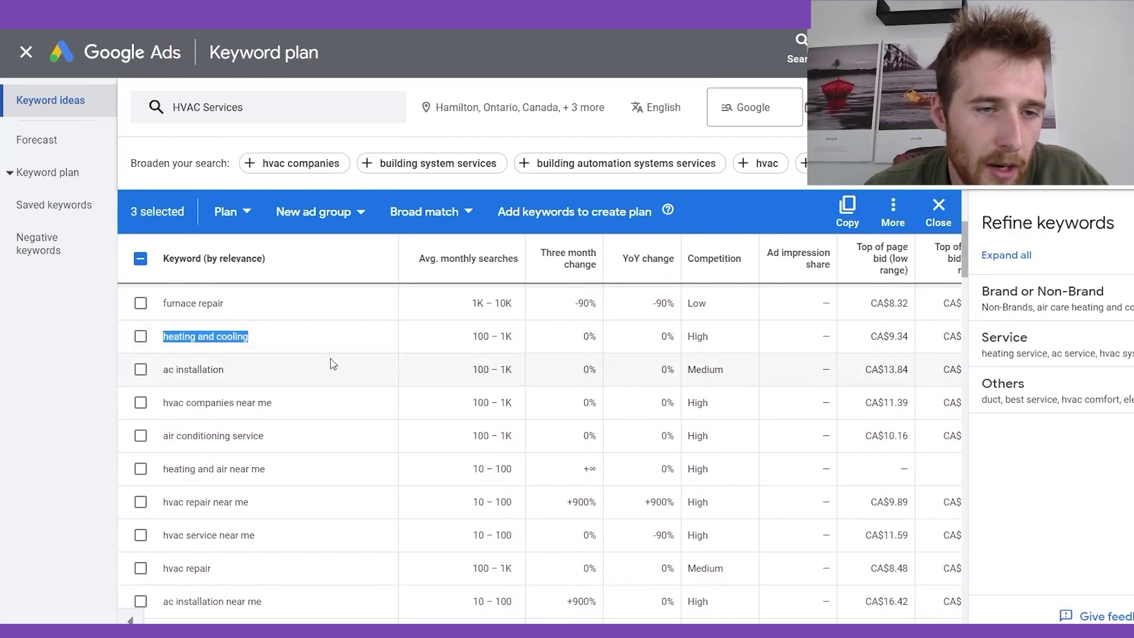
pyautogui.click(329, 369)
pyautogui.scroll(-2, 329, 385)
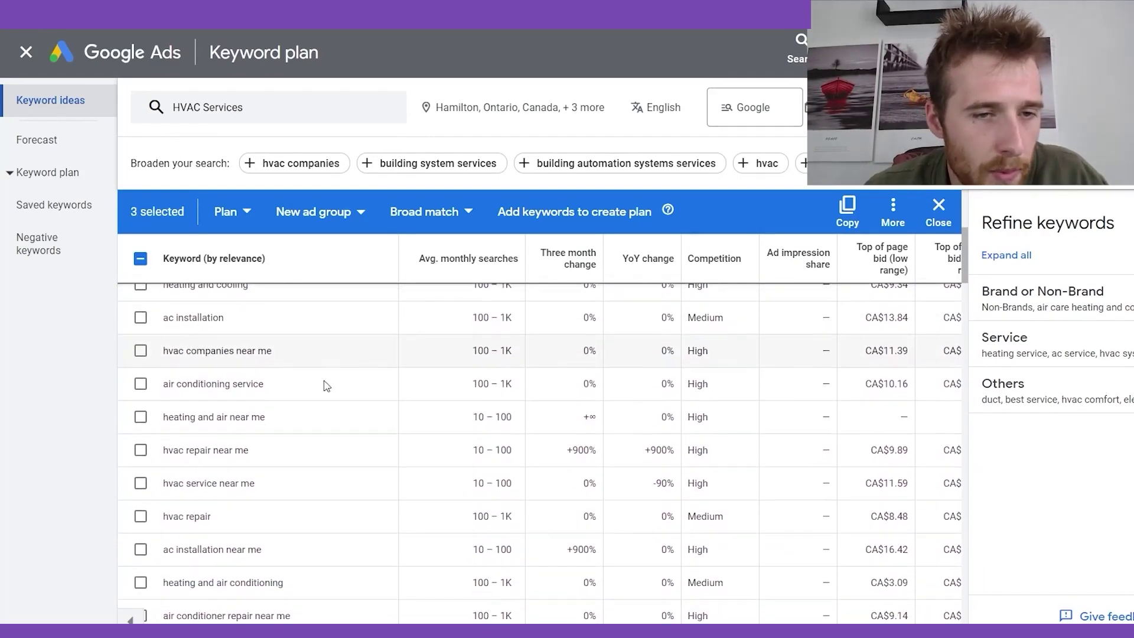
pyautogui.click(140, 350)
pyautogui.scroll(-1, 260, 400)
pyautogui.scroll(-1, 260, 400)
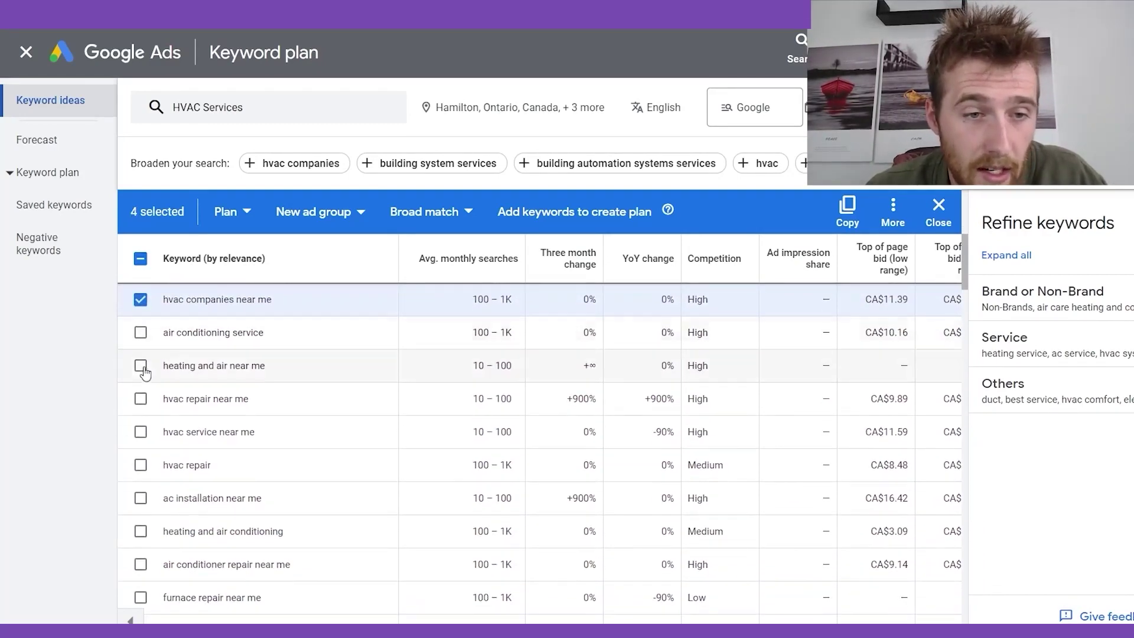
pyautogui.click(140, 367)
pyautogui.scroll(-1, 183, 407)
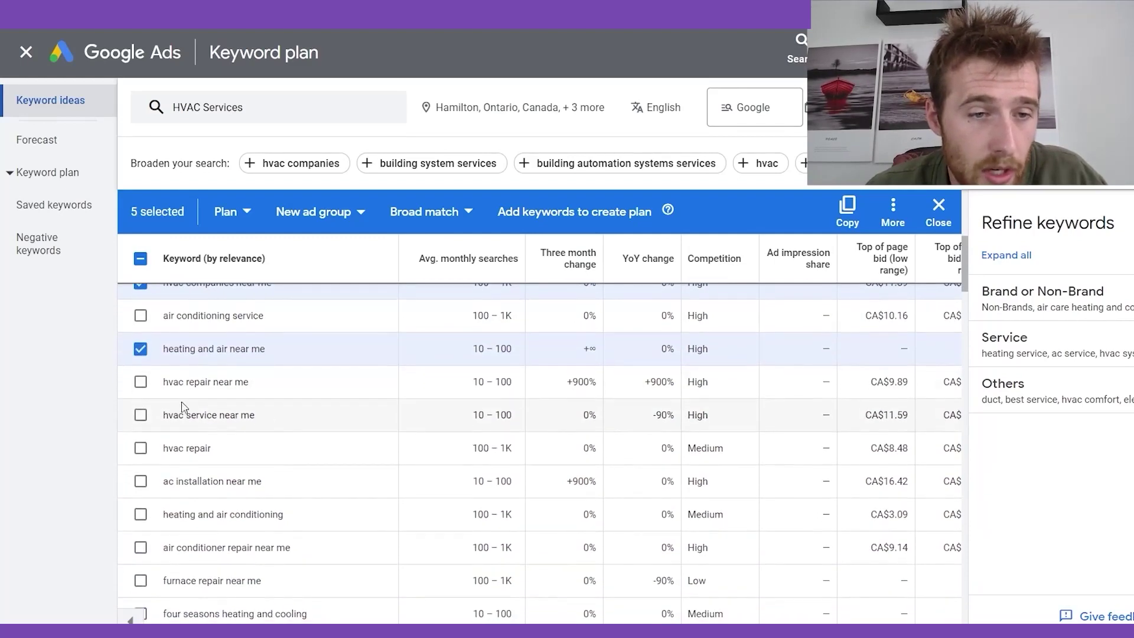
pyautogui.click(140, 382)
pyautogui.click(140, 415)
# Tick 'hvac repair', 'heating and air conditioning near me' and 'hvac contractors near me'
pyautogui.scroll(-1, 308, 450)
pyautogui.scroll(-2, 309, 450)
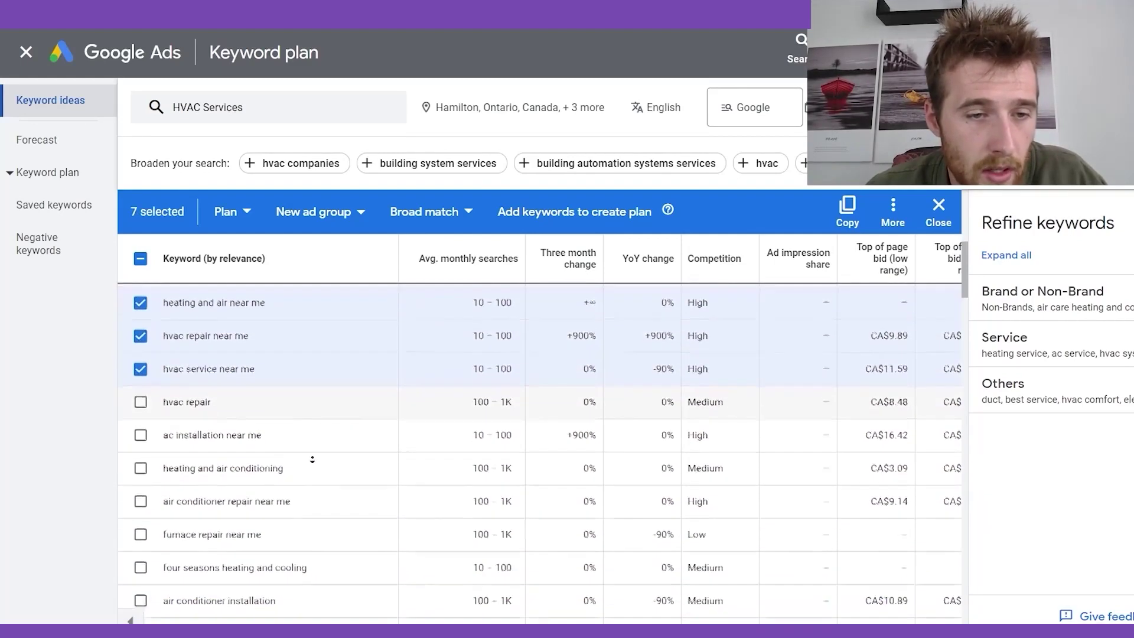
pyautogui.click(140, 369)
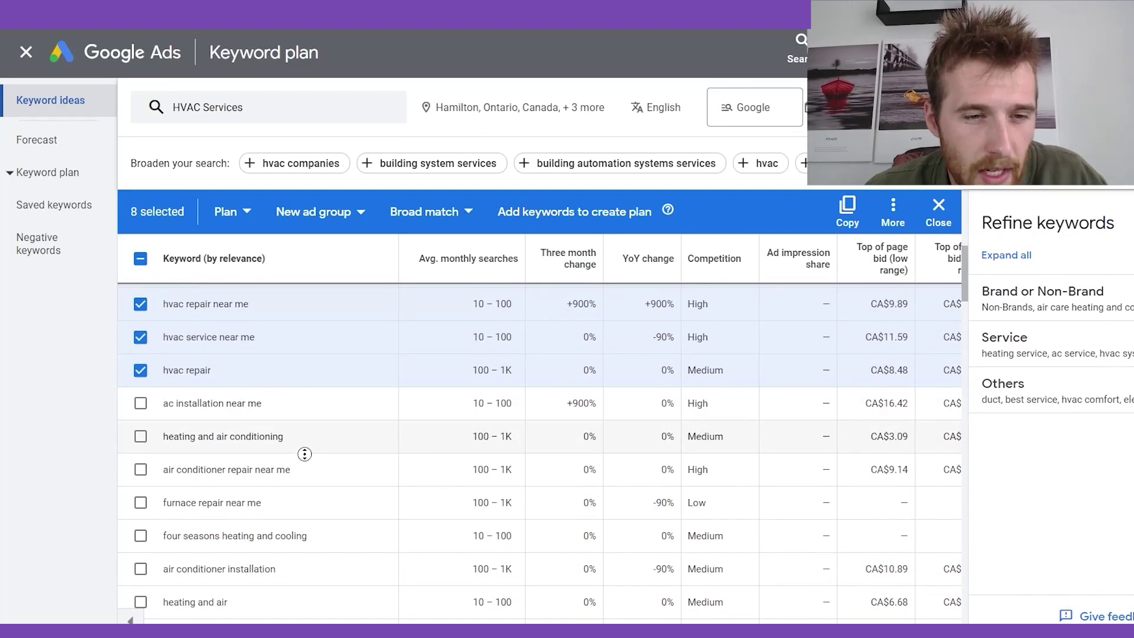
pyautogui.scroll(-4, 304, 453)
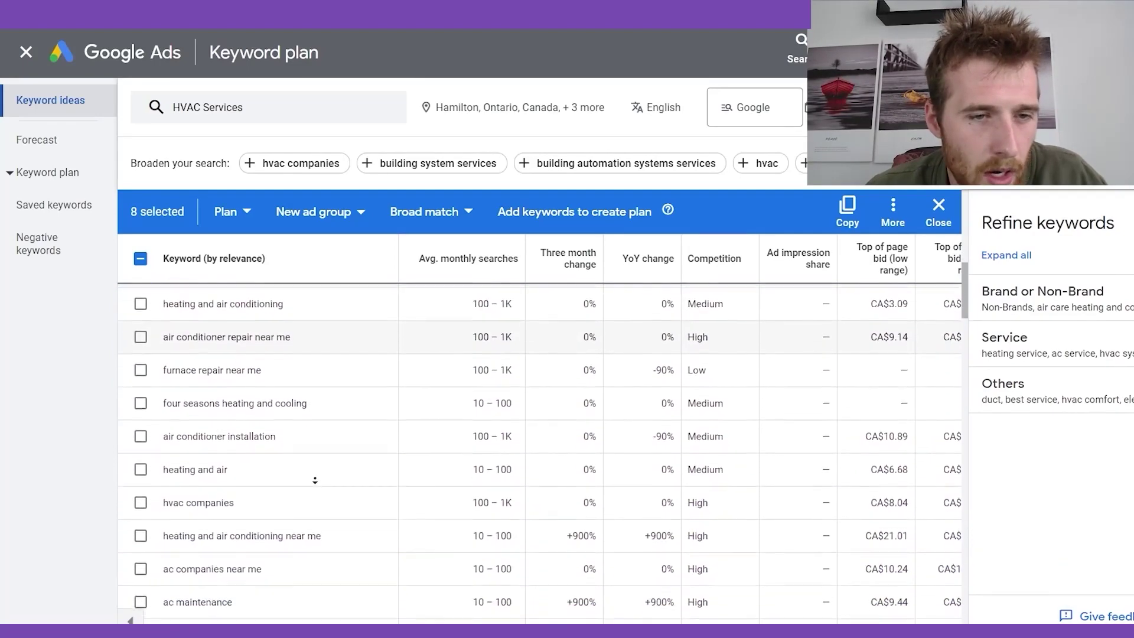
pyautogui.scroll(-4, 315, 480)
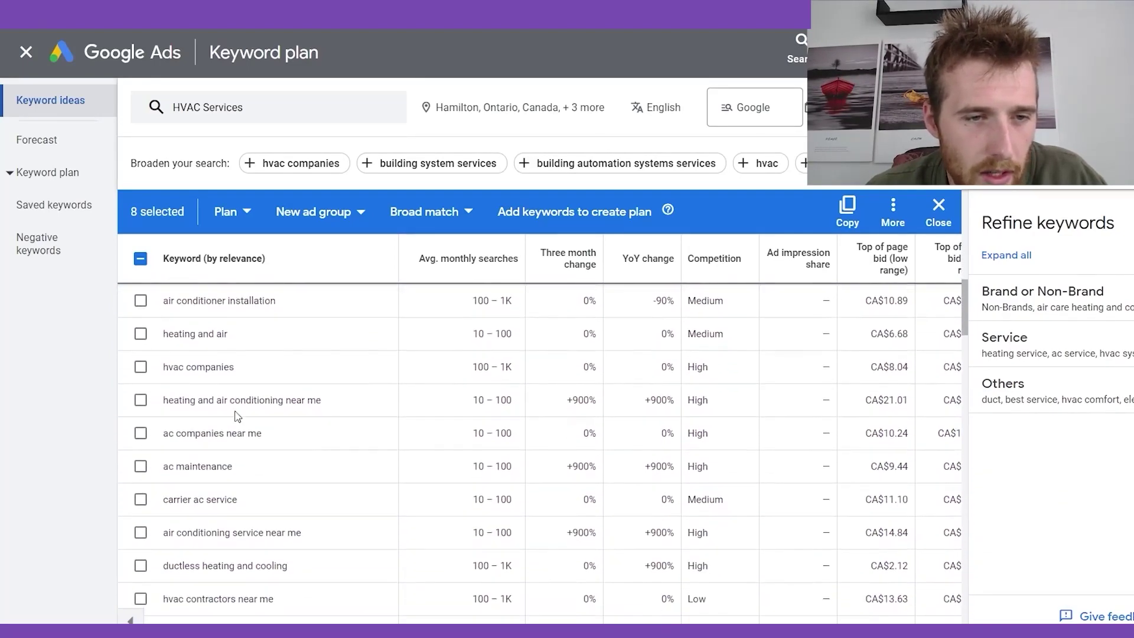
pyautogui.scroll(-2, 400, 468)
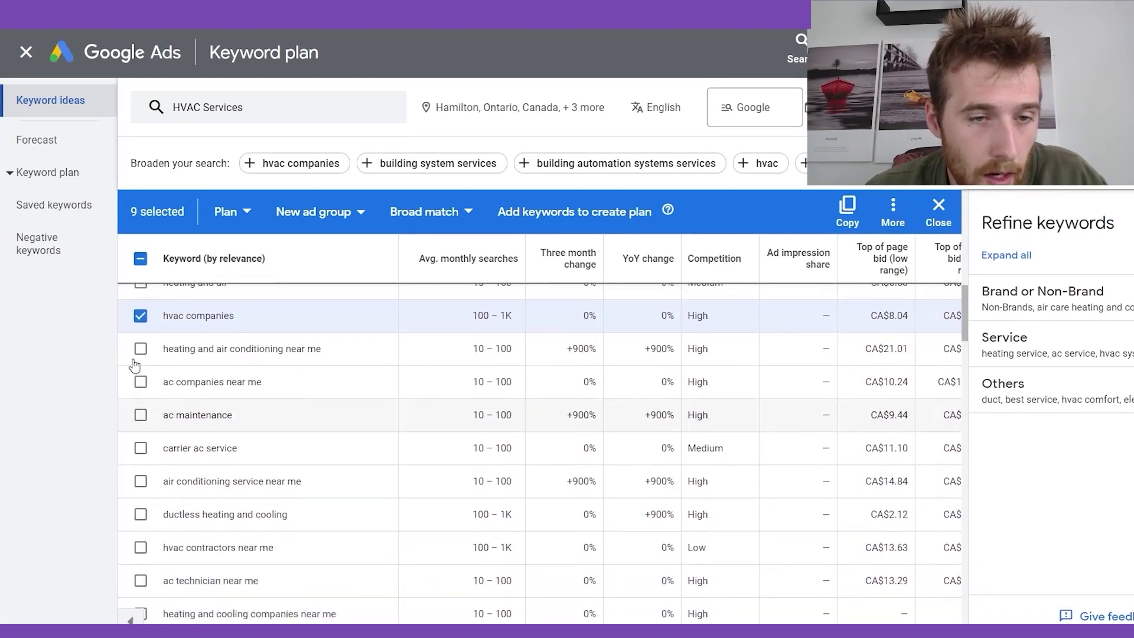
pyautogui.click(140, 344)
pyautogui.scroll(-5, 323, 439)
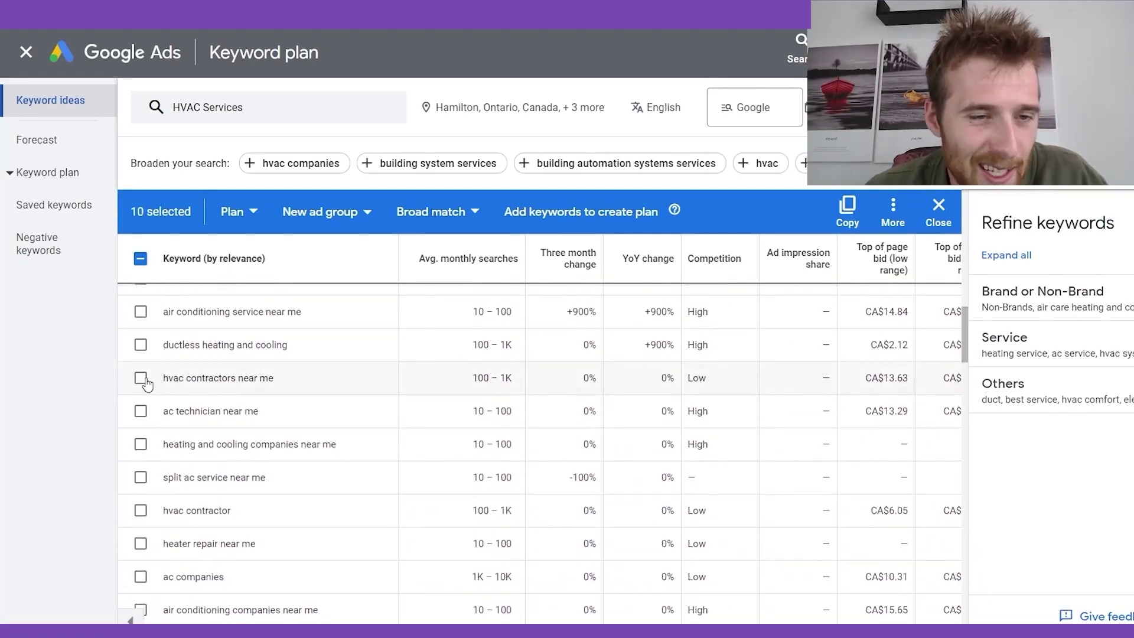
pyautogui.click(142, 379)
pyautogui.moveTo(208, 385); pyautogui.dragTo(260, 376)
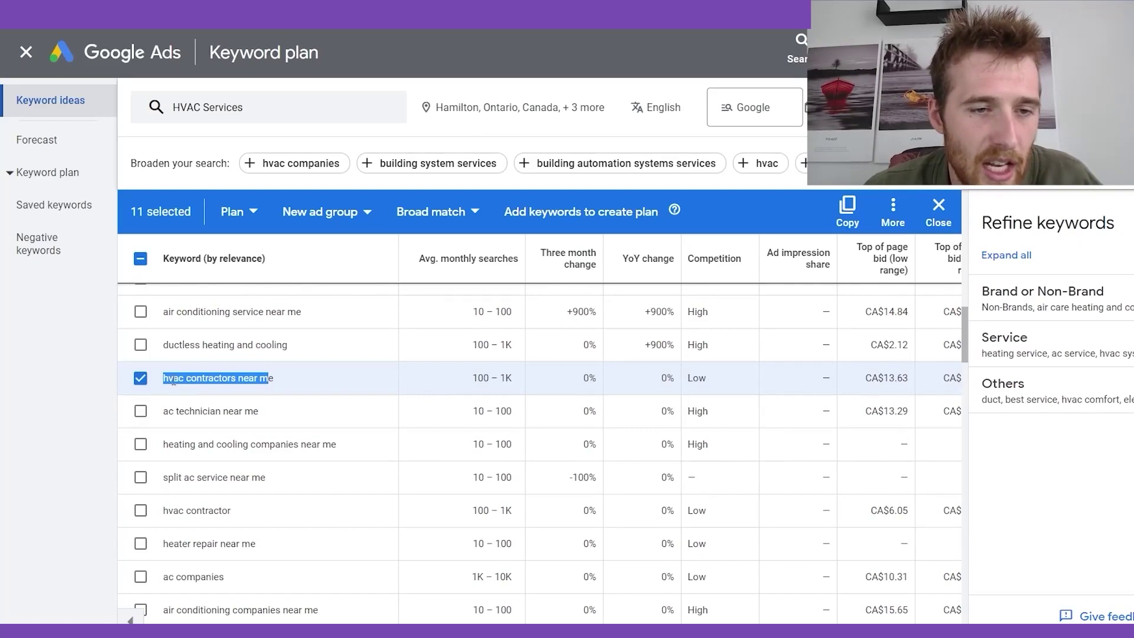
pyautogui.click(313, 394)
# Tick 'heating and cooling companies near me', 'hvac contractor' and 'hvac maintenance'
pyautogui.scroll(-1, 295, 408)
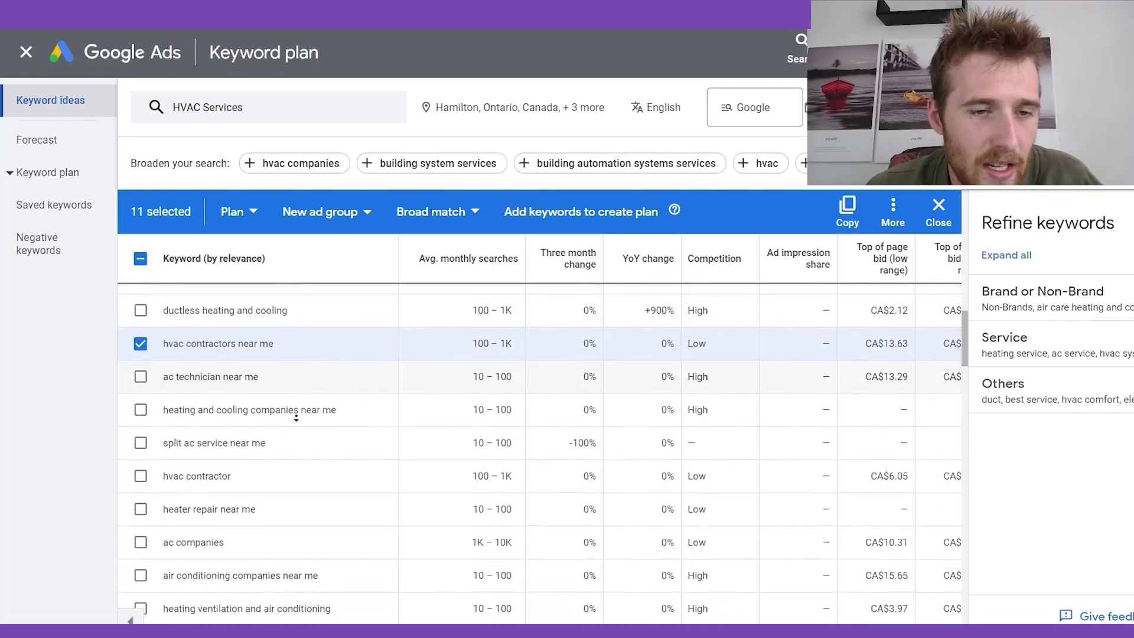
pyautogui.click(141, 406)
pyautogui.scroll(-3, 359, 419)
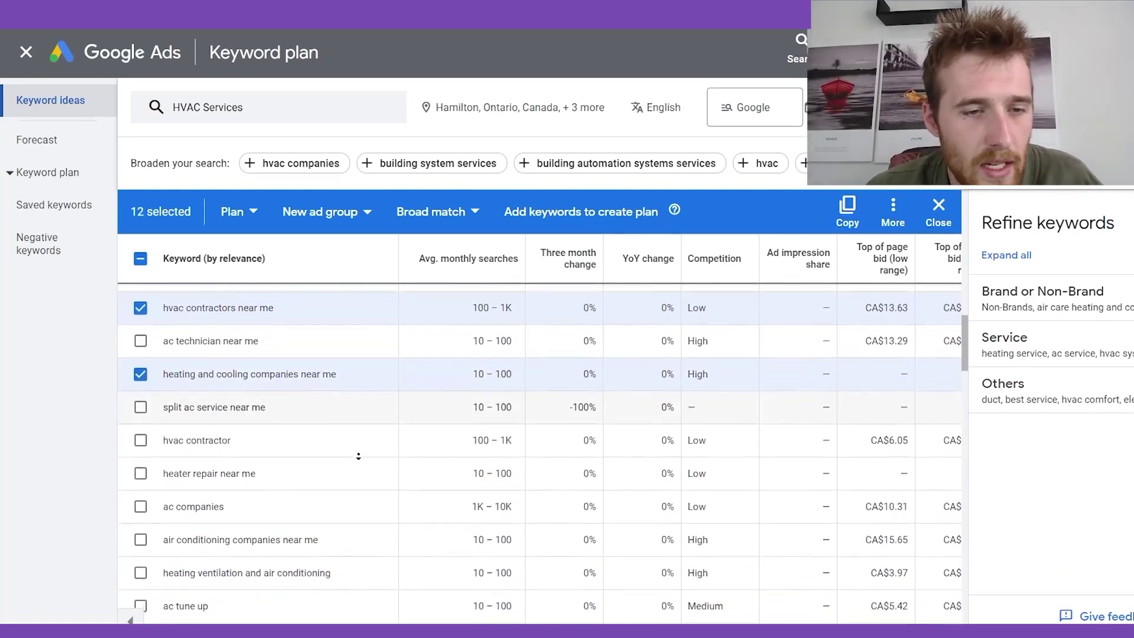
pyautogui.click(140, 359)
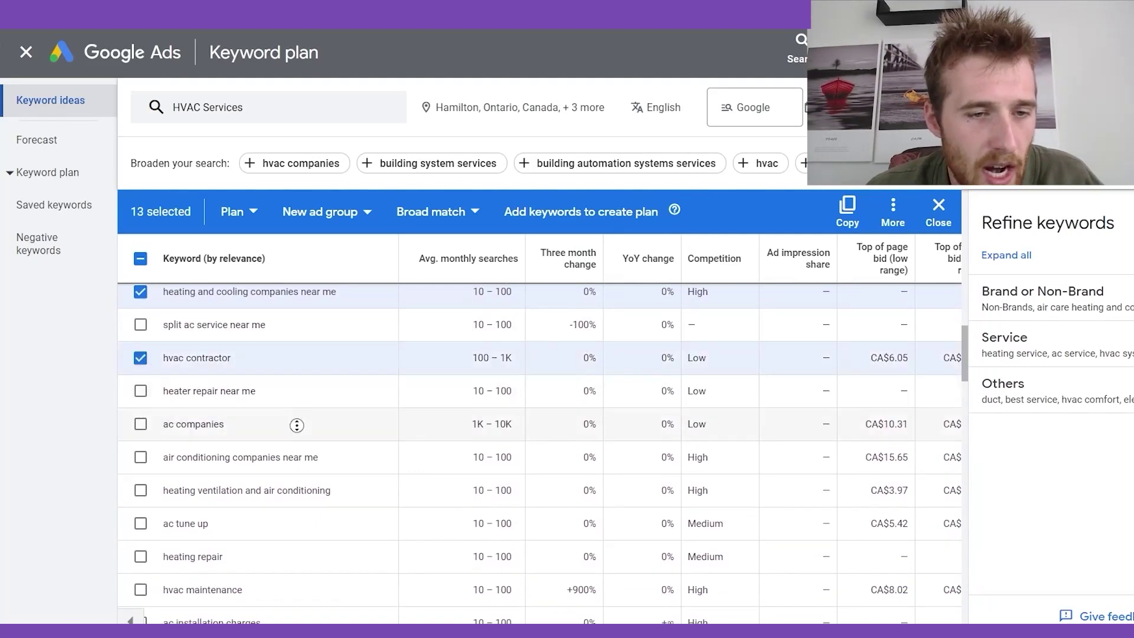
pyautogui.scroll(-1, 293, 423)
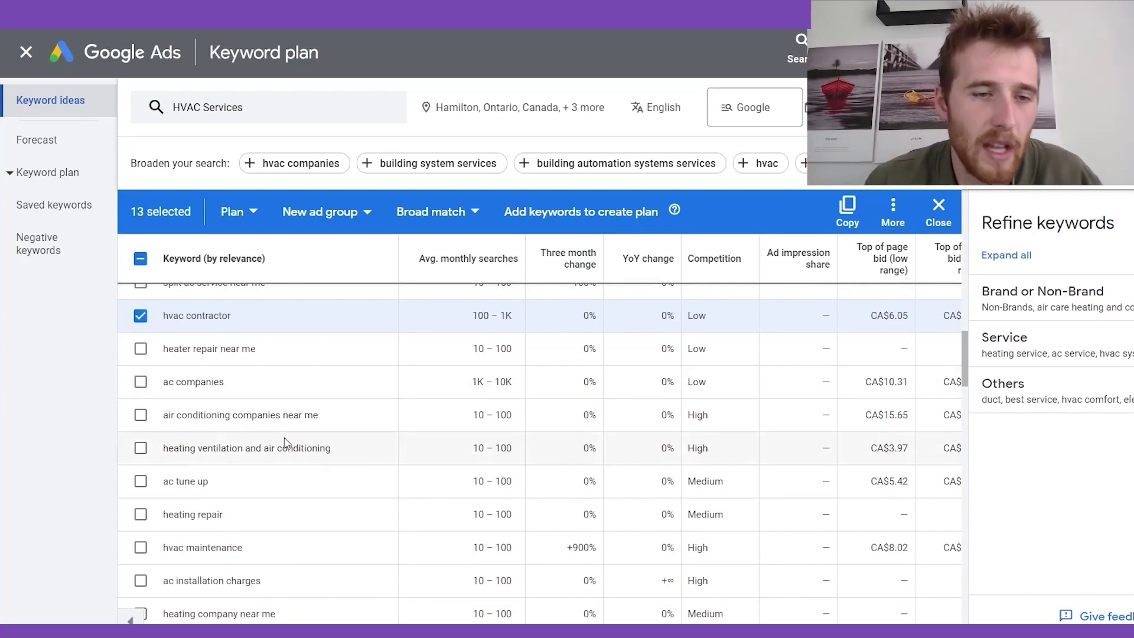
pyautogui.scroll(-1, 277, 477)
pyautogui.scroll(-3, 277, 477)
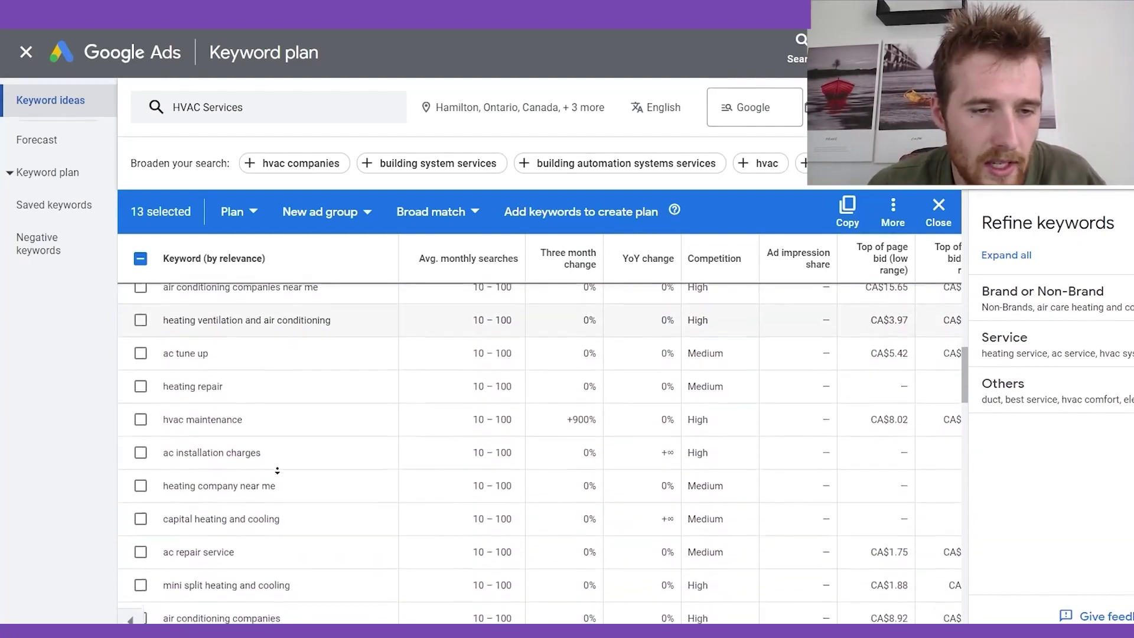
pyautogui.click(140, 405)
pyautogui.scroll(-2, 357, 458)
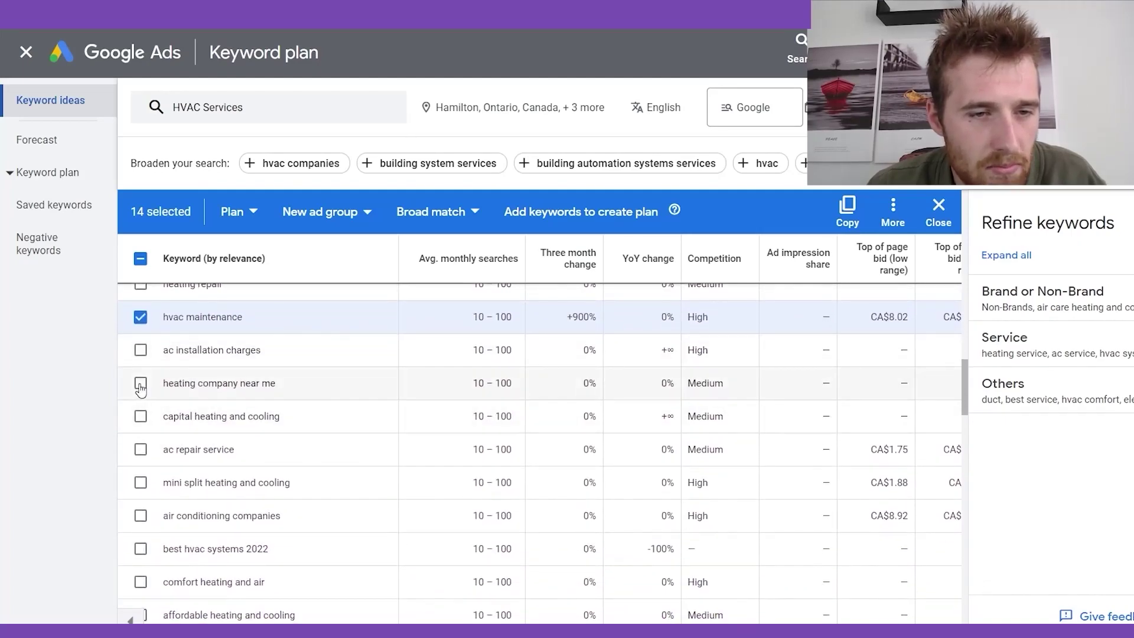
pyautogui.scroll(-3, 308, 408)
pyautogui.scroll(-2, 339, 423)
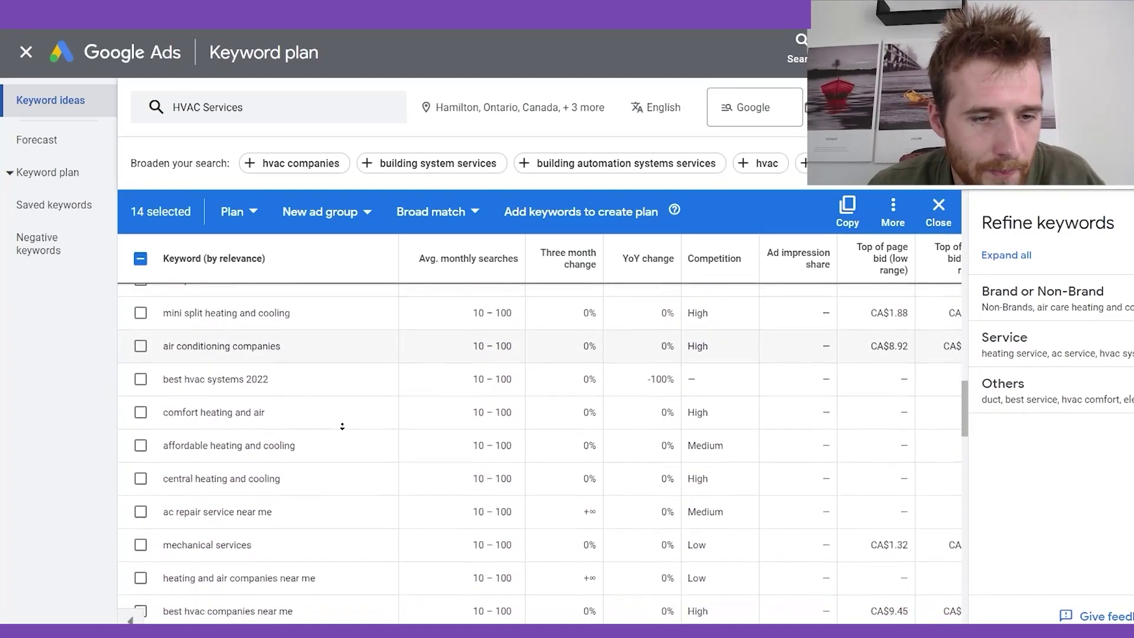
pyautogui.scroll(1, 343, 427)
pyautogui.scroll(10, 348, 430)
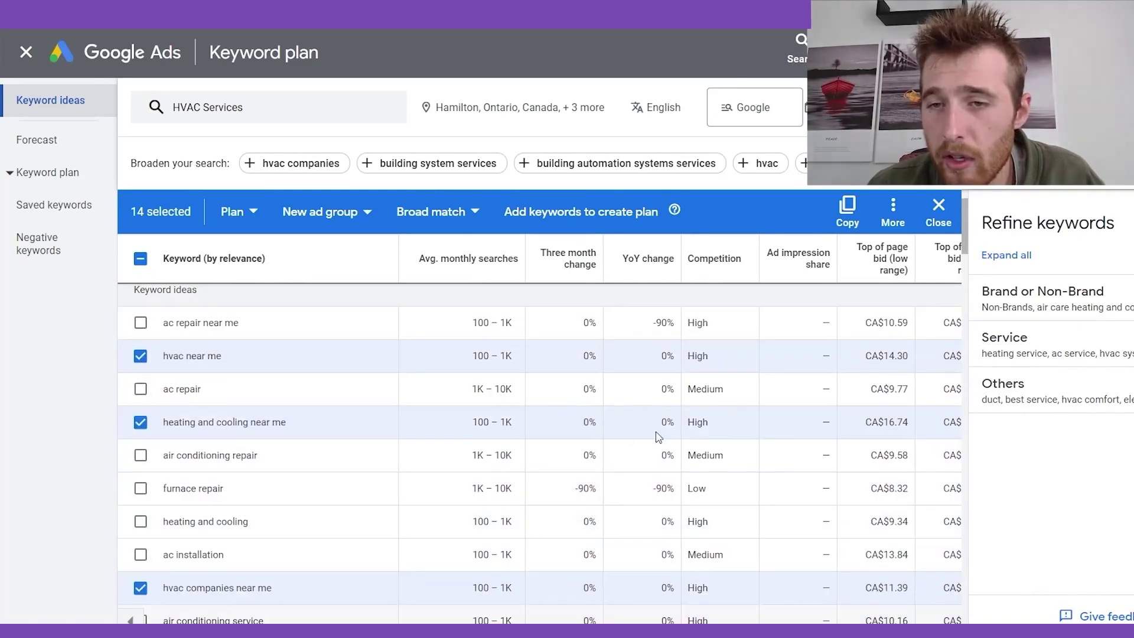
# Expand the Brand or Non-Brand refinement to reveal its Non-Brands and Contractor groups
pyautogui.scroll(-6, 650, 352)
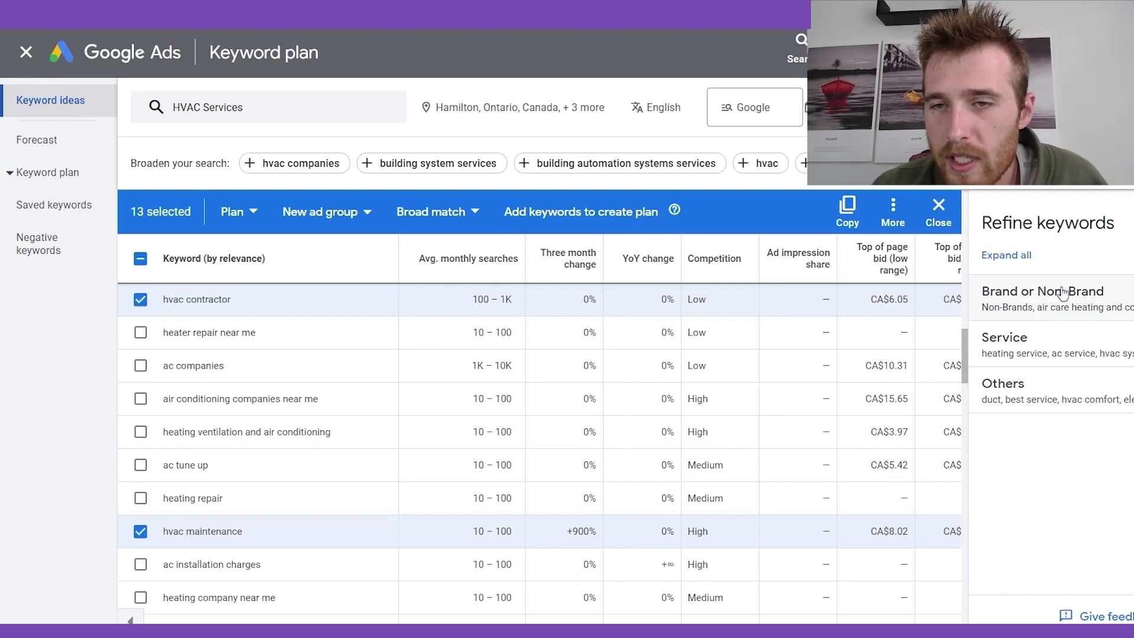
pyautogui.click(1085, 301)
pyautogui.scroll(-2, 1063, 390)
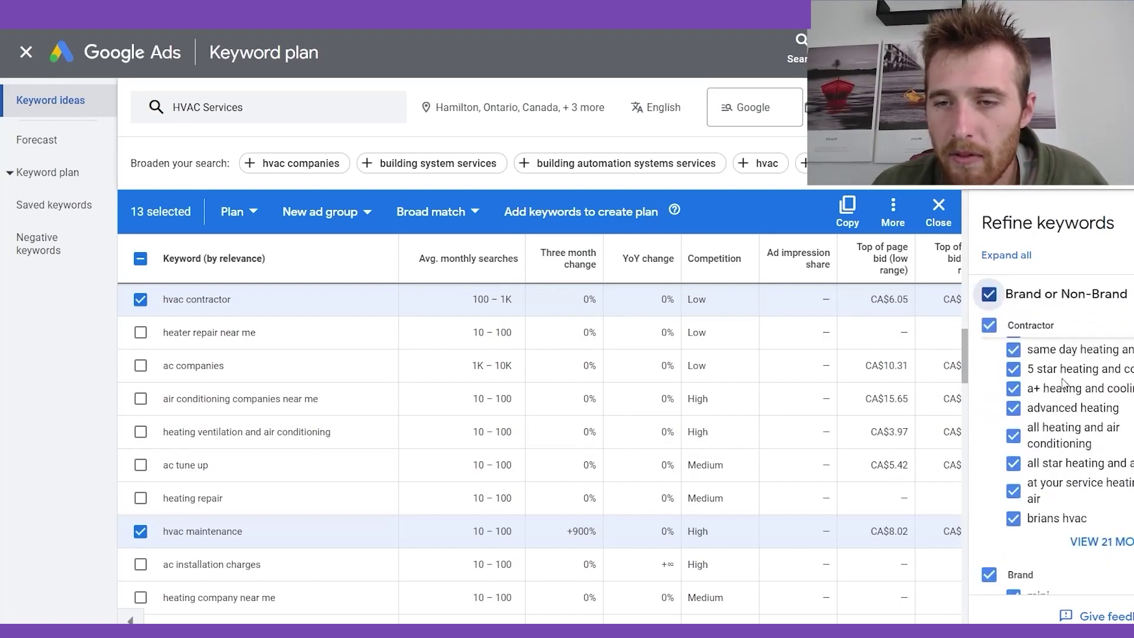
pyautogui.scroll(2, 1114, 503)
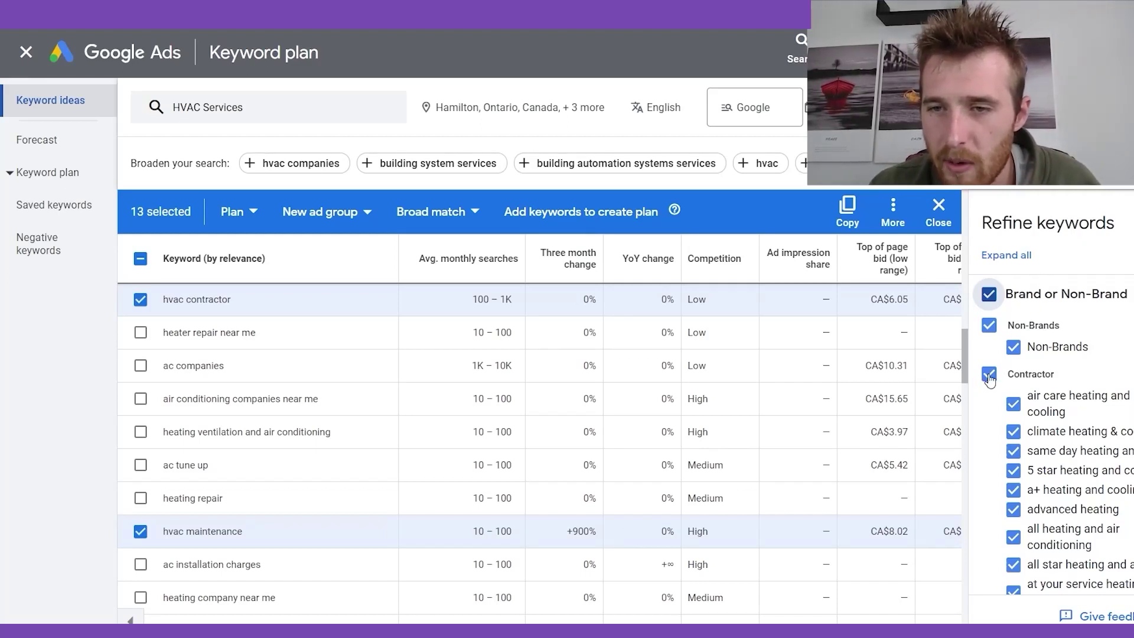
pyautogui.scroll(-1, 1051, 433)
pyautogui.scroll(1, 1051, 433)
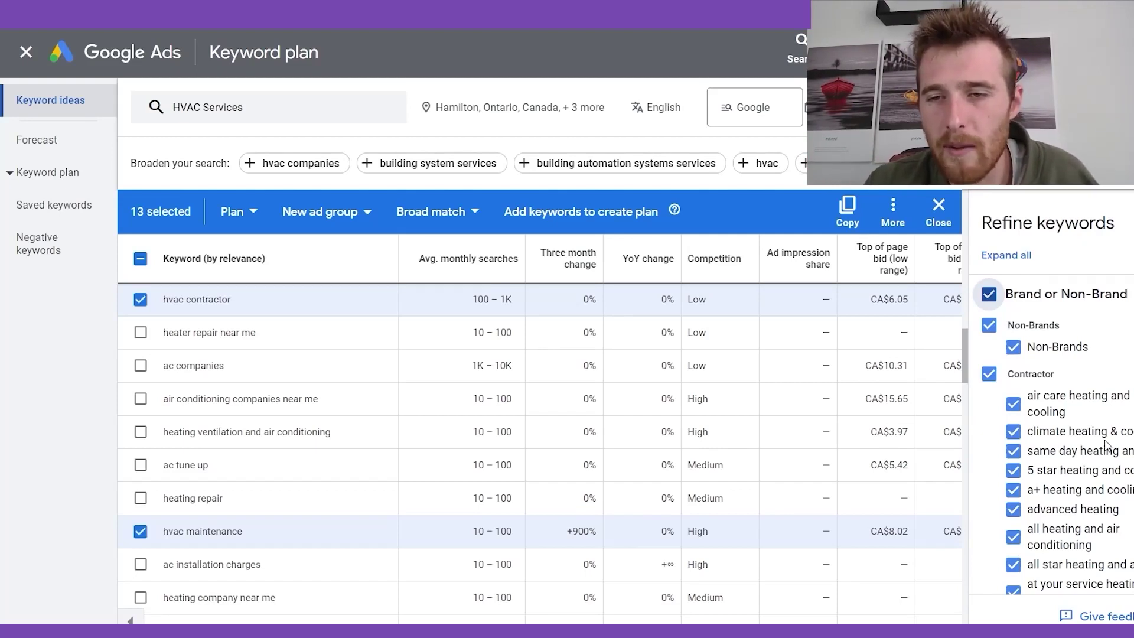
# Uncheck the Contractor, Brand and Other Brands refinement groups
pyautogui.click(989, 373)
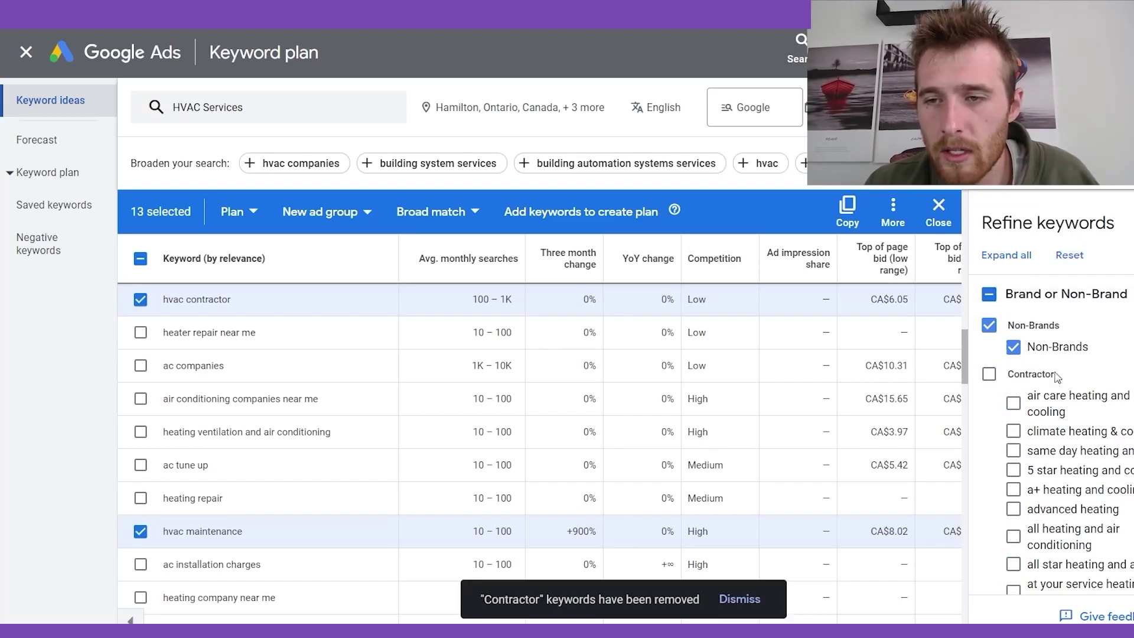
pyautogui.scroll(-5, 1057, 377)
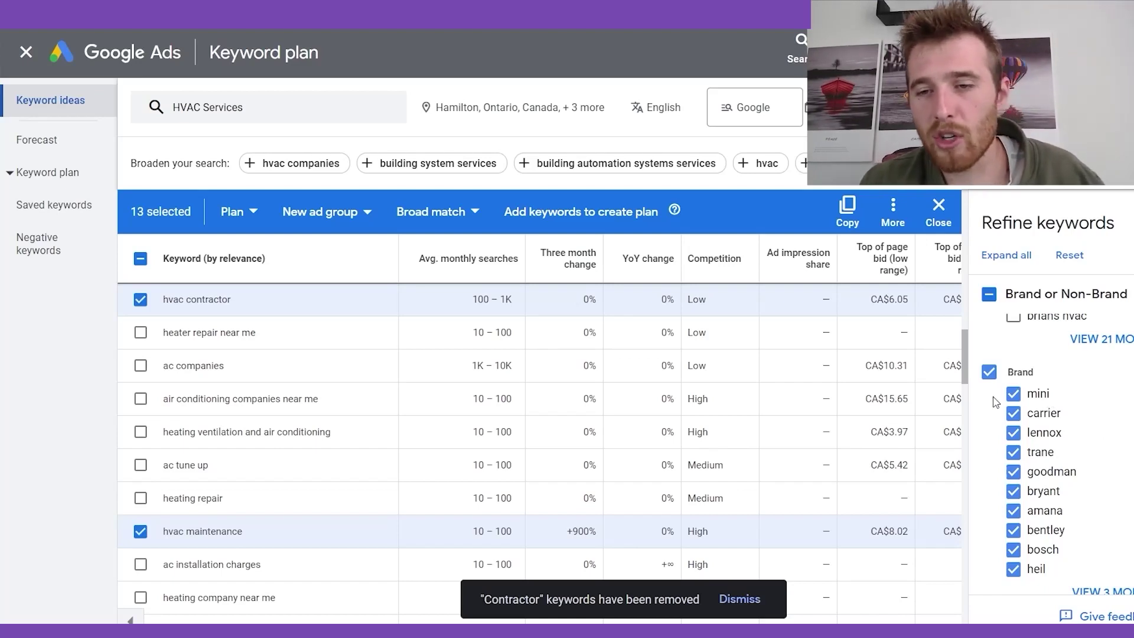
pyautogui.click(989, 373)
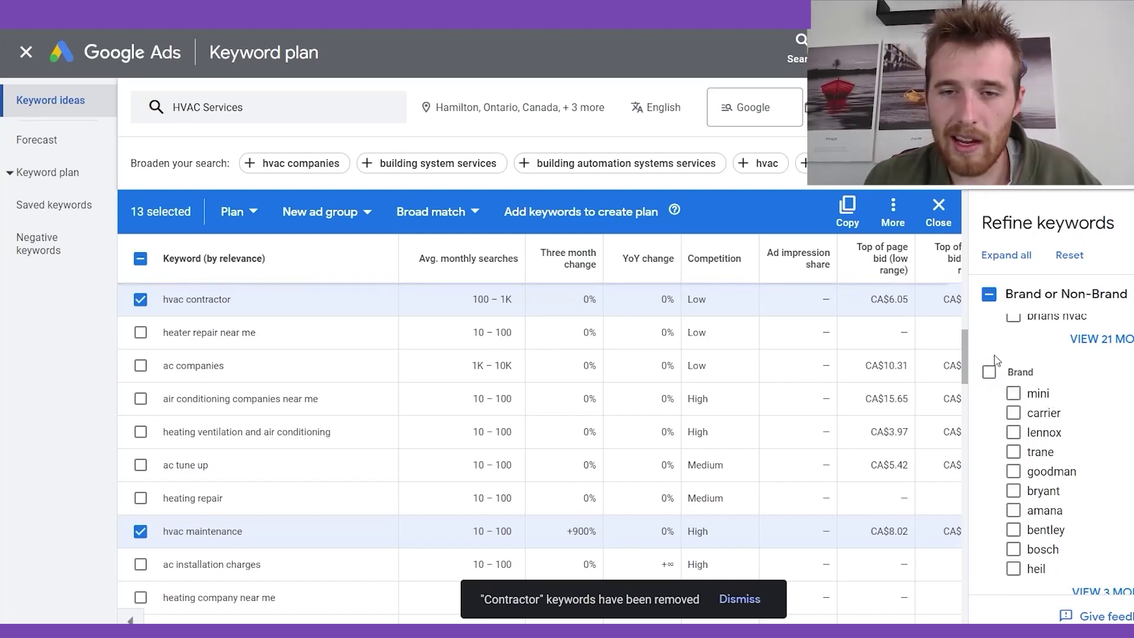
pyautogui.scroll(-5, 1013, 378)
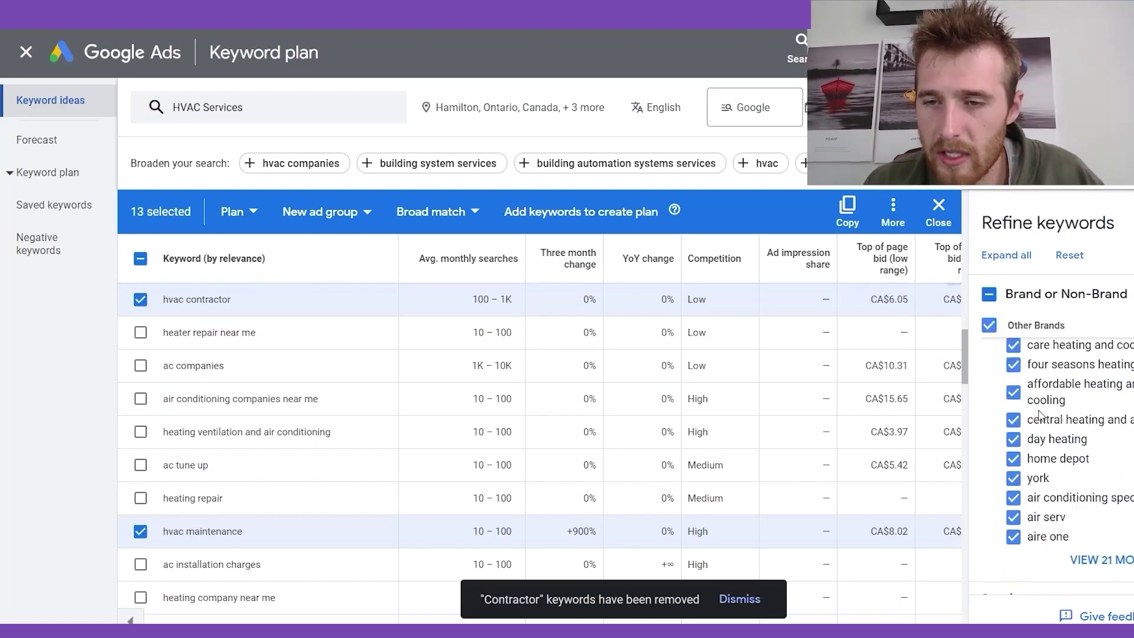
pyautogui.scroll(2, 1013, 431)
pyautogui.click(990, 429)
# Expand the Service and Others refinement sections
pyautogui.scroll(-3, 1093, 471)
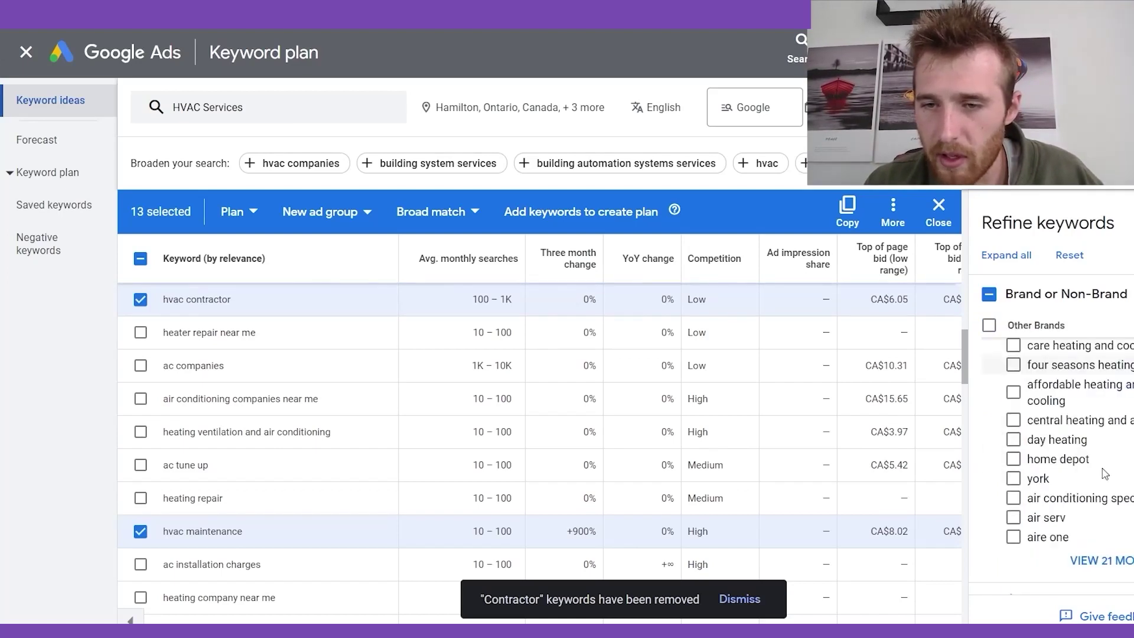
pyautogui.click(1060, 520)
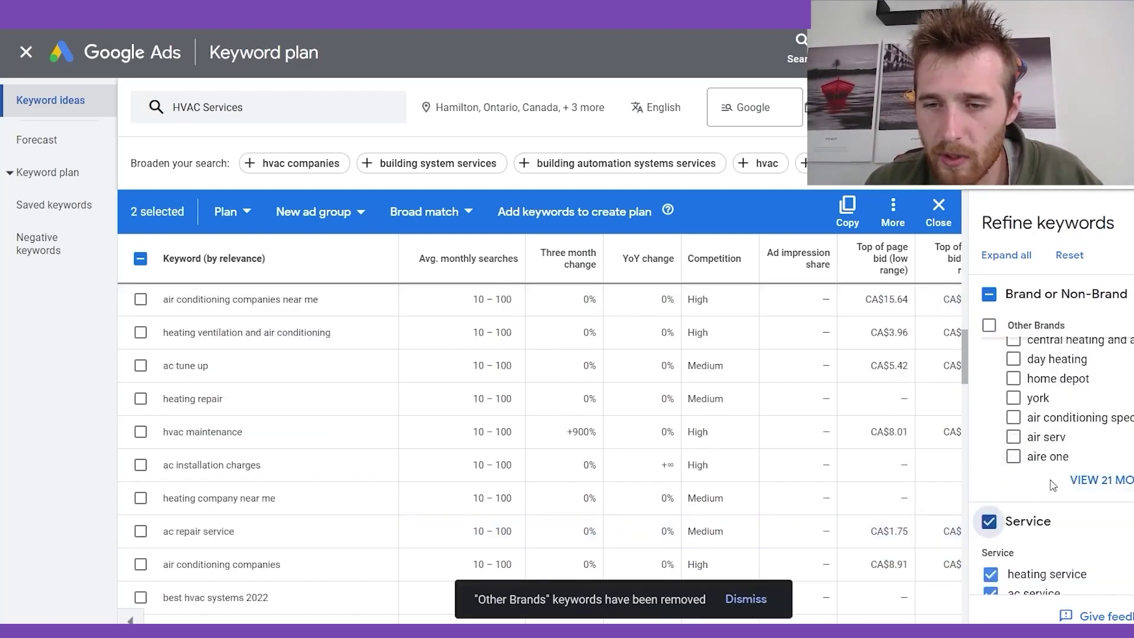
pyautogui.scroll(-4, 1063, 531)
pyautogui.click(1063, 571)
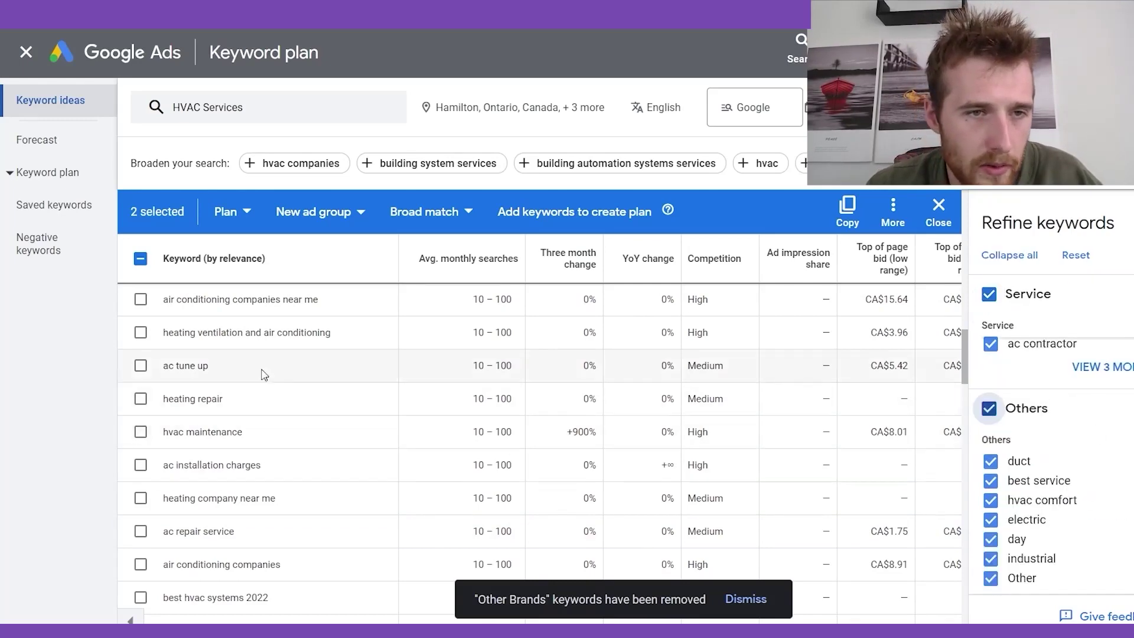
pyautogui.scroll(5, 282, 387)
pyautogui.scroll(5, 405, 446)
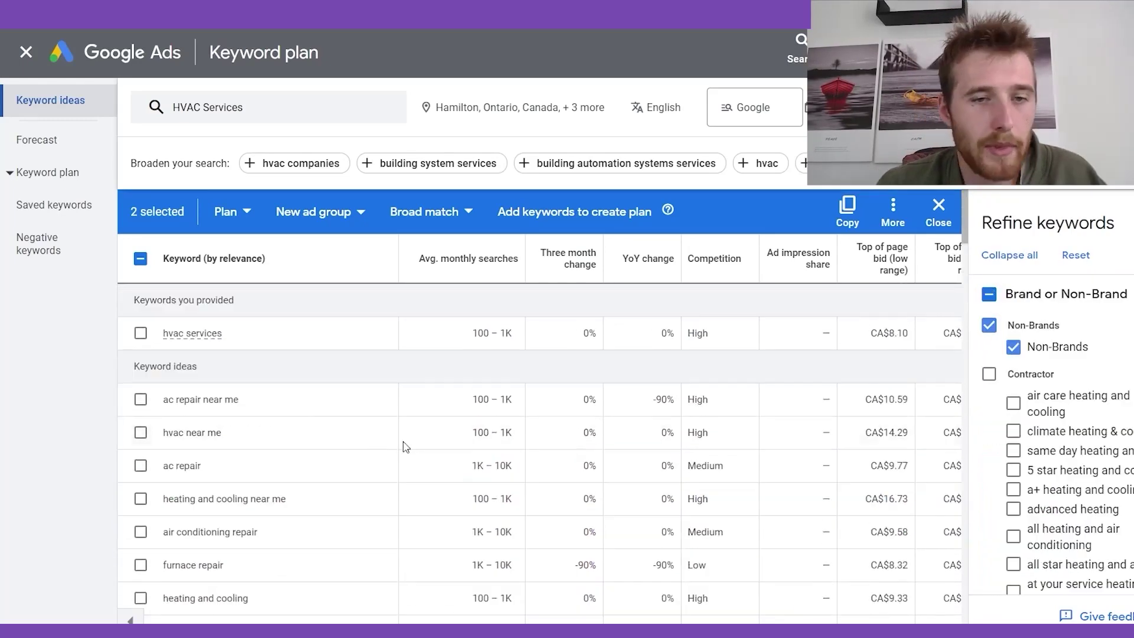
# Reselect 'hvac services', 'hvac near me', 'hvac companies near me', 'hvac repair near me' and 'hvac service near me'
pyautogui.click(140, 333)
pyautogui.scroll(-2, 250, 422)
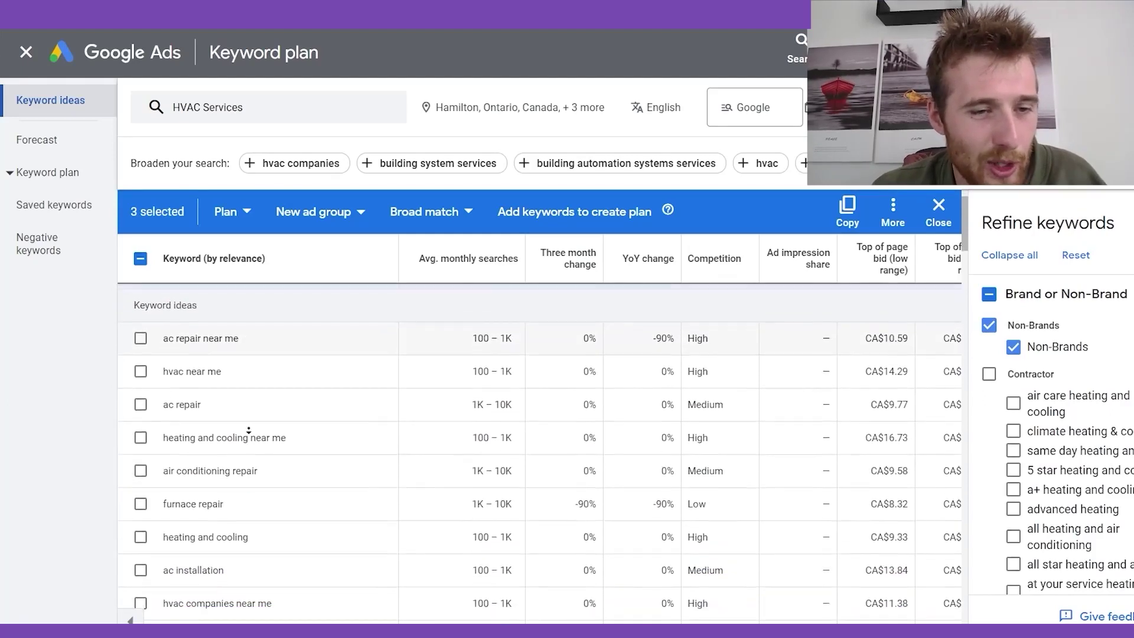
pyautogui.click(141, 348)
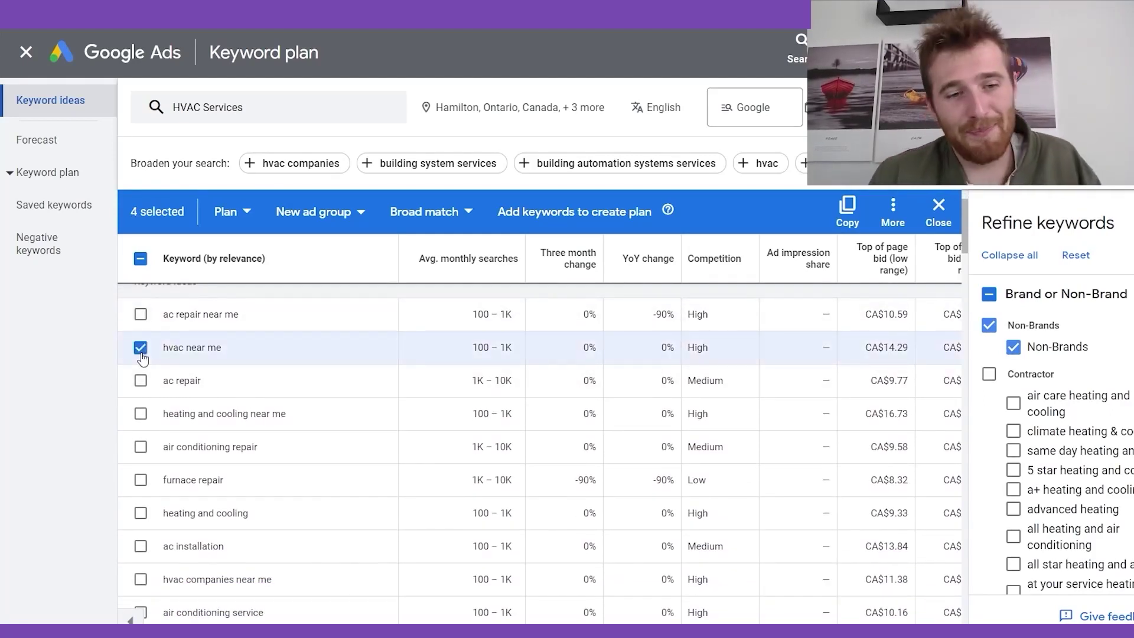
pyautogui.scroll(-2, 273, 389)
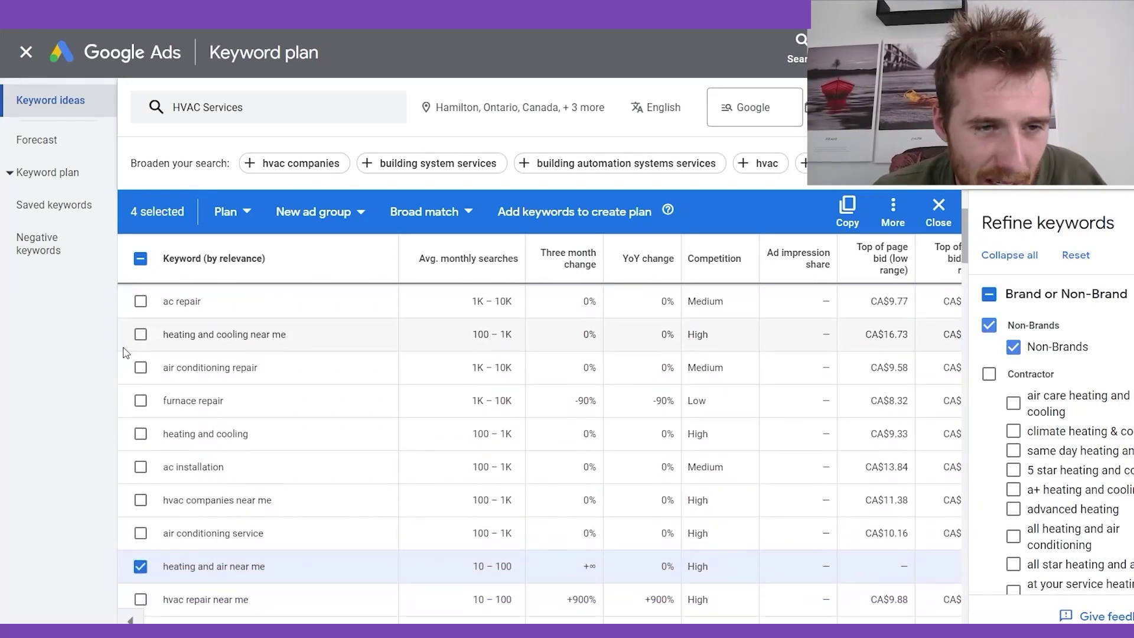
pyautogui.click(141, 499)
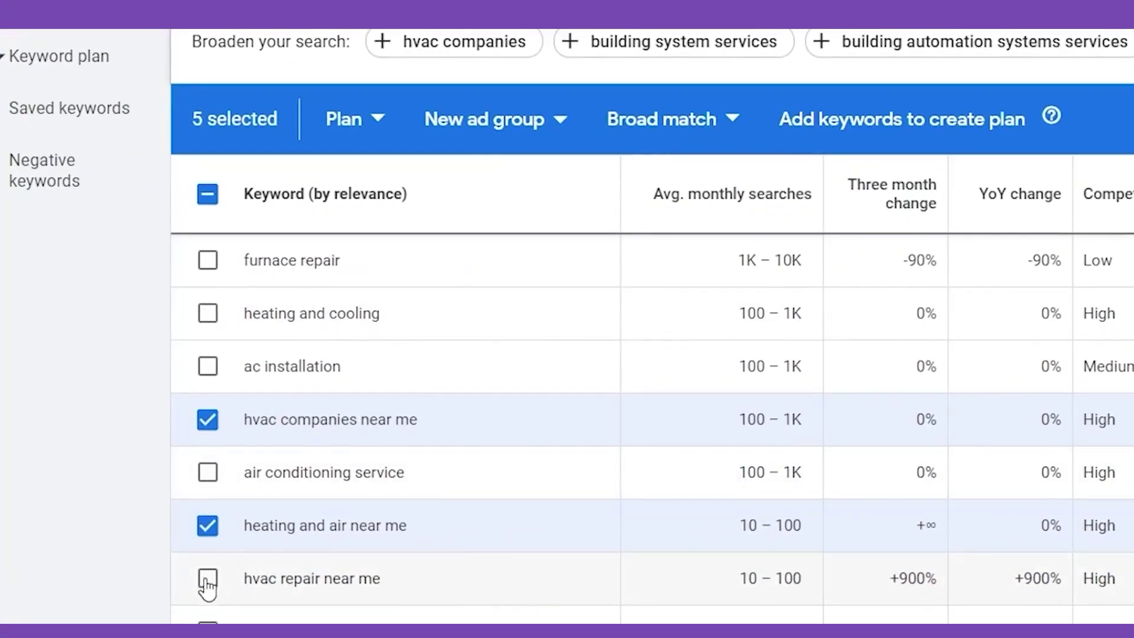
pyautogui.click(193, 560)
pyautogui.click(193, 609)
# Select 'hvac repair', 'hvac companies', 'hvac contractor' and 'hvac maintenance'
pyautogui.scroll(-3, 617, 572)
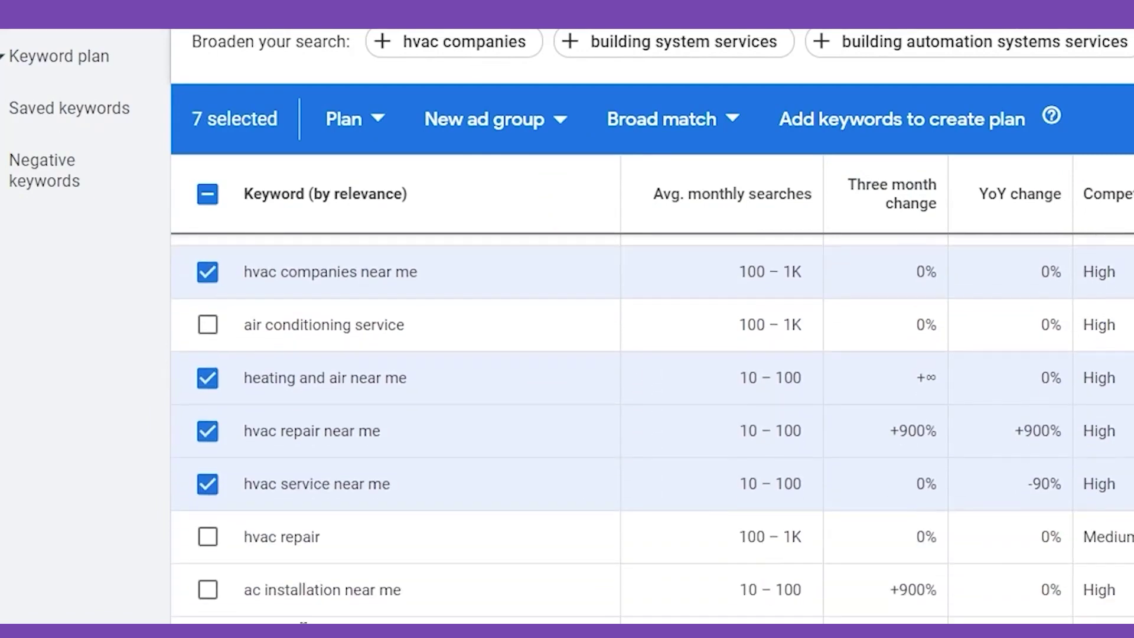
pyautogui.click(207, 535)
pyautogui.scroll(-4, 207, 534)
pyautogui.scroll(-5, 652, 428)
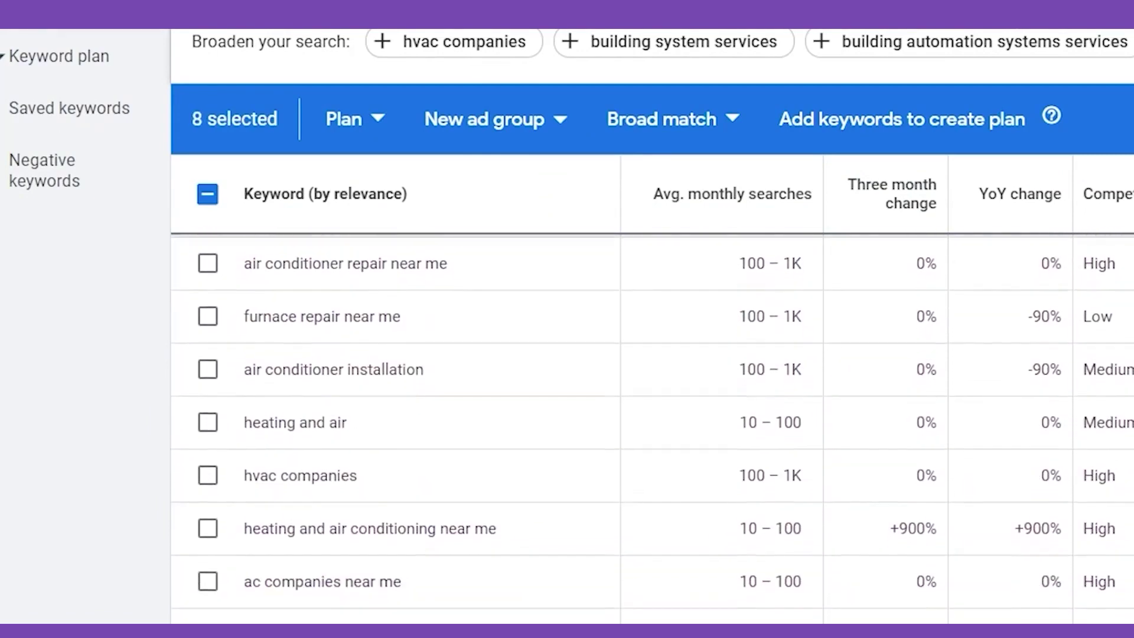
pyautogui.click(208, 387)
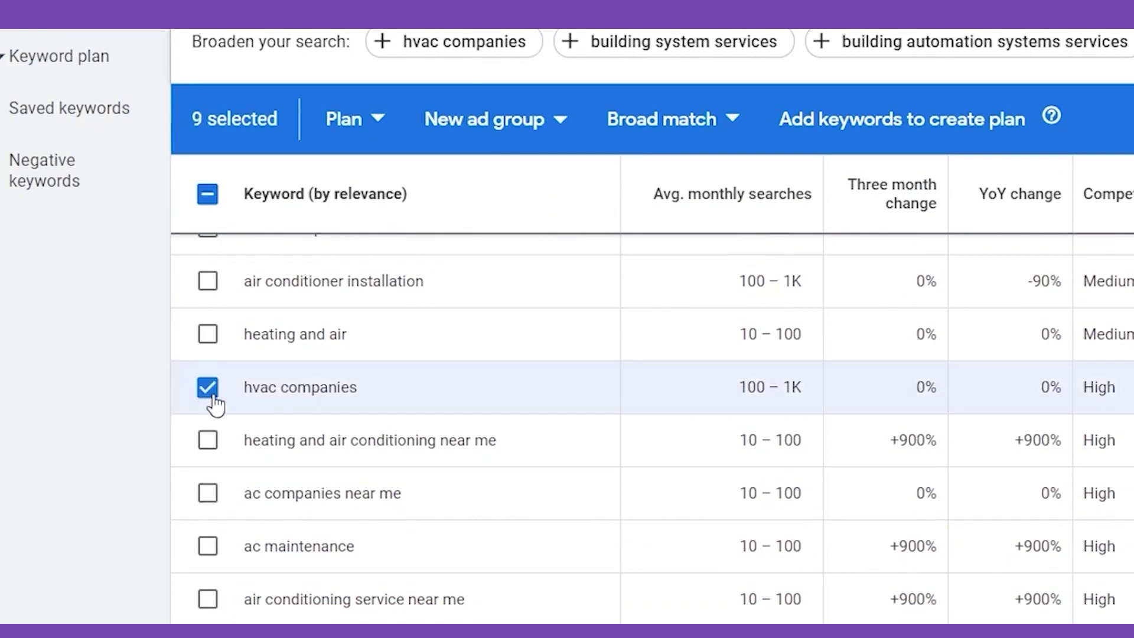
pyautogui.scroll(-3, 618, 562)
pyautogui.scroll(-3, 617, 543)
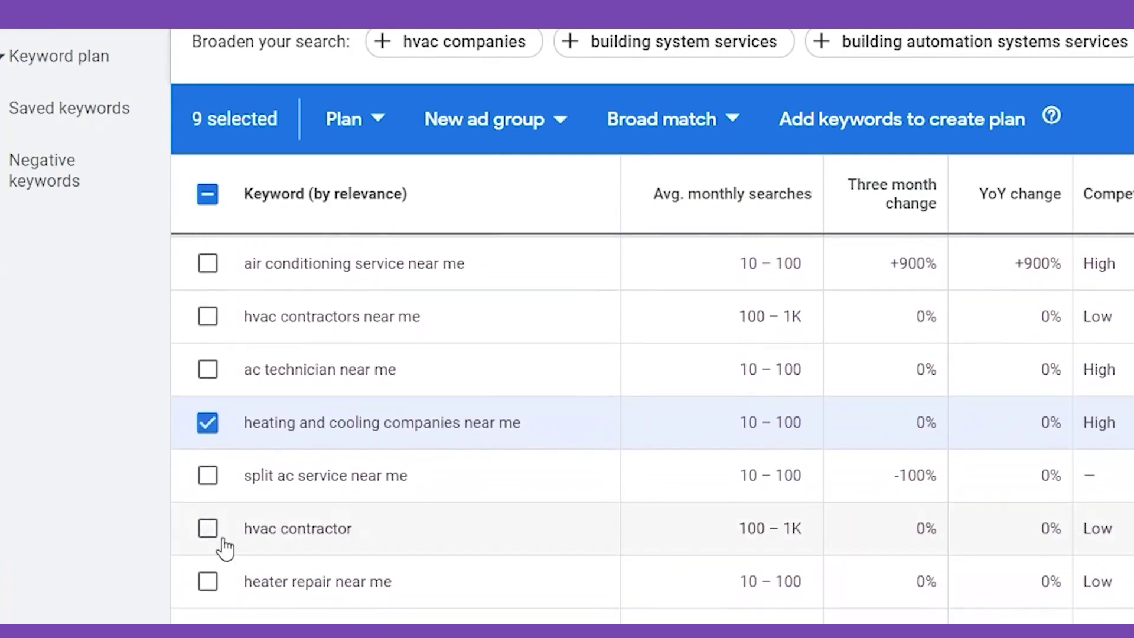
pyautogui.click(213, 529)
pyautogui.scroll(-2, 483, 532)
pyautogui.scroll(-7, 501, 620)
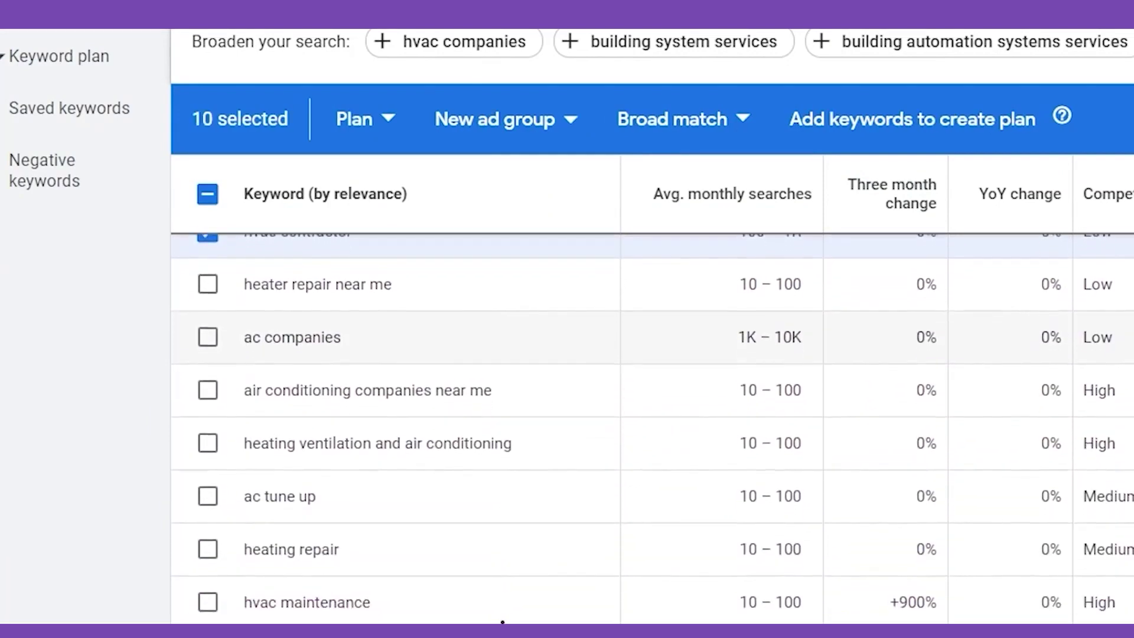
pyautogui.scroll(-2, 502, 621)
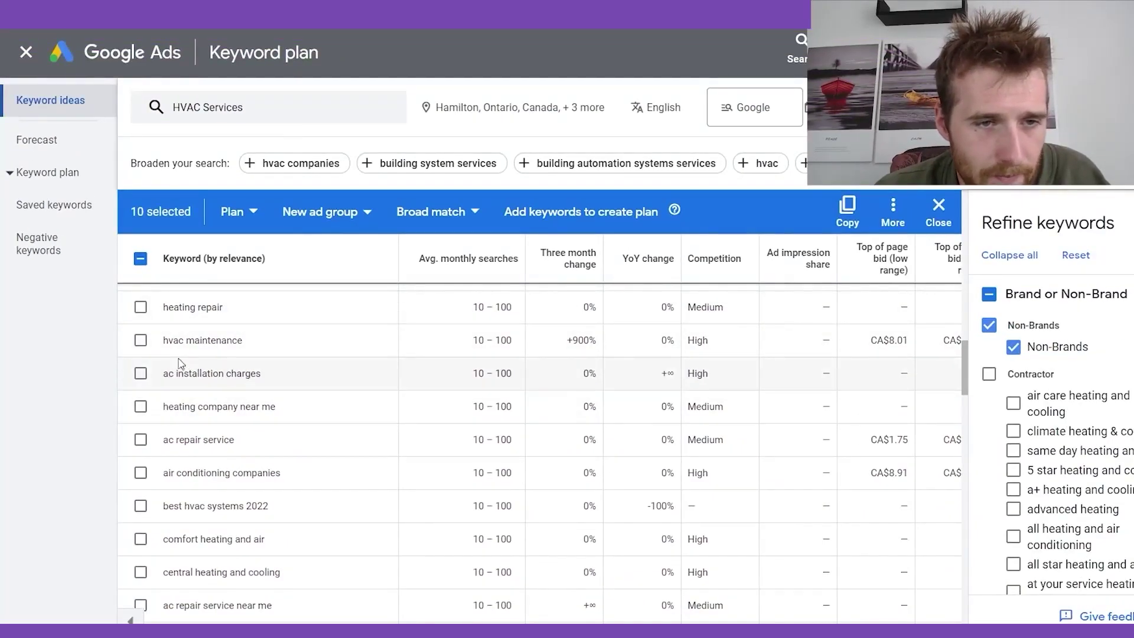
pyautogui.click(140, 340)
# Select 'heating and air repair near me', bringing the selection to 18 keywords
pyautogui.scroll(-1, 337, 441)
pyautogui.scroll(-7, 337, 441)
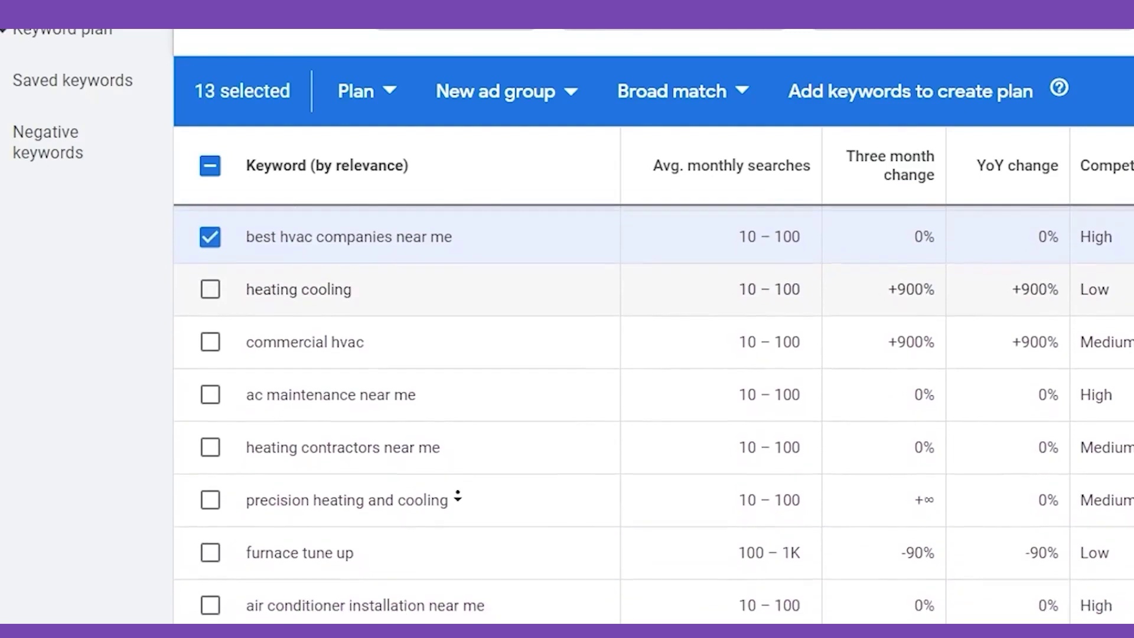
pyautogui.scroll(-2, 459, 476)
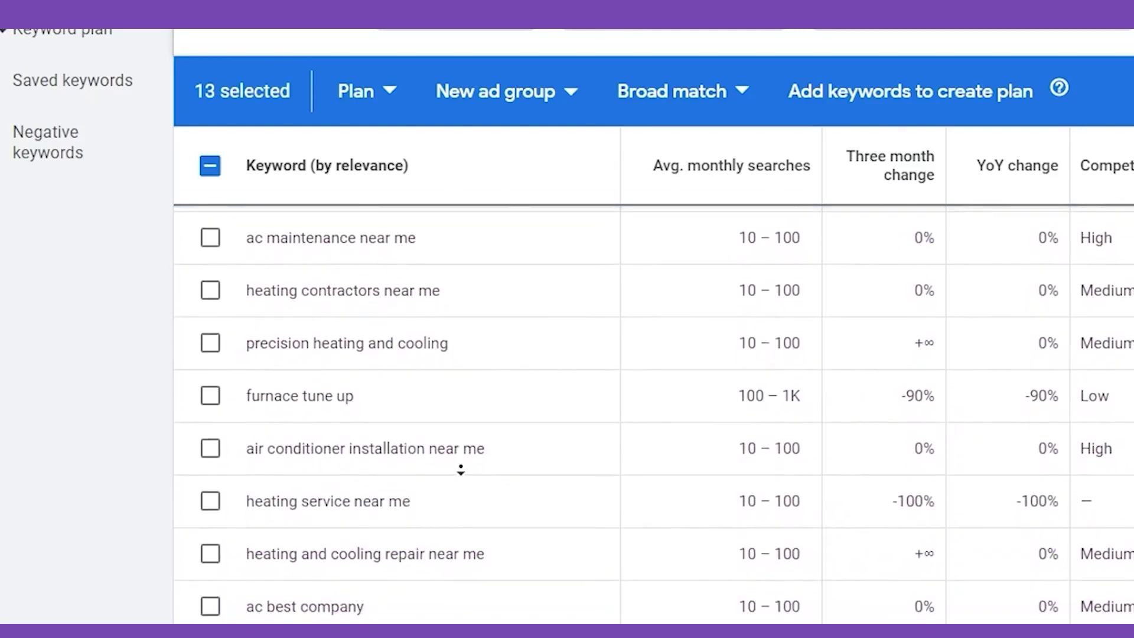
pyautogui.scroll(-3, 461, 471)
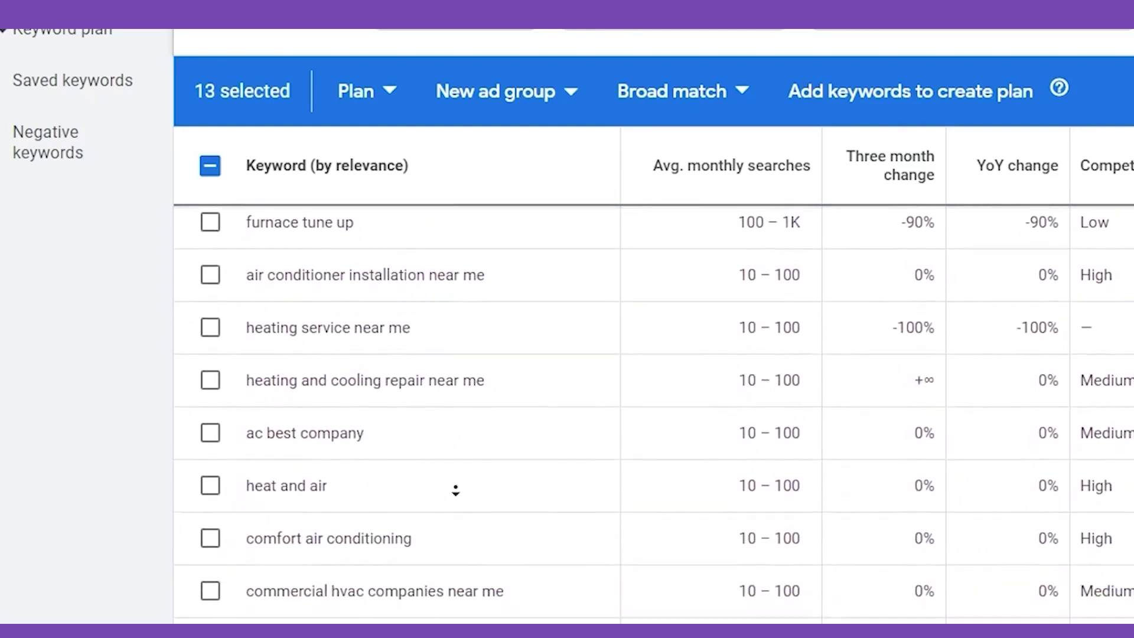
pyautogui.scroll(-4, 562, 498)
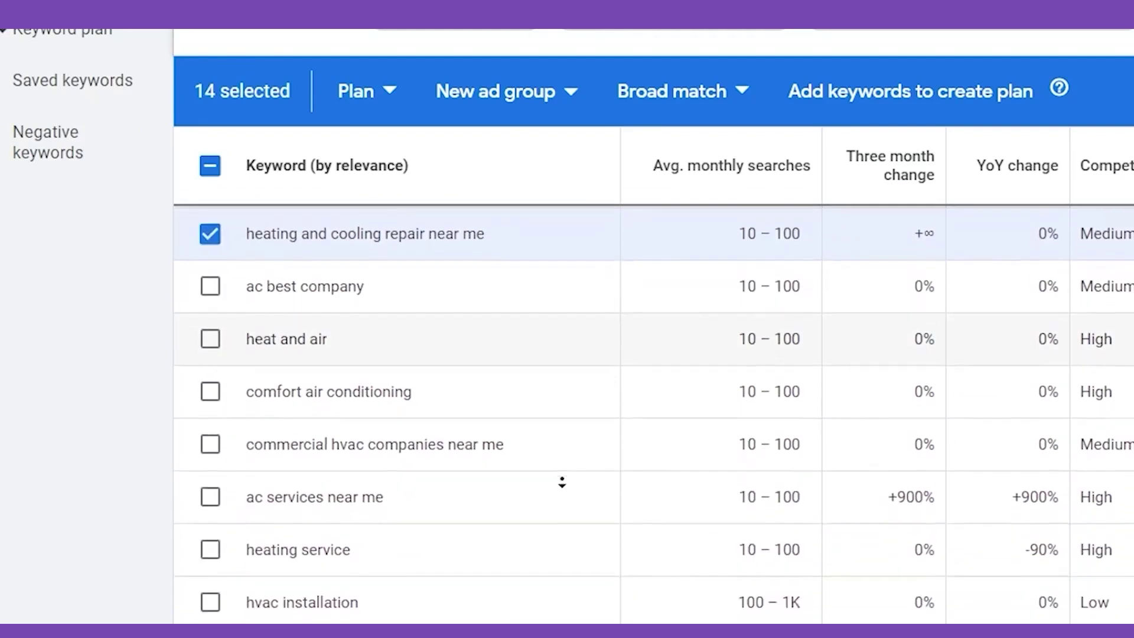
pyautogui.scroll(-3, 542, 514)
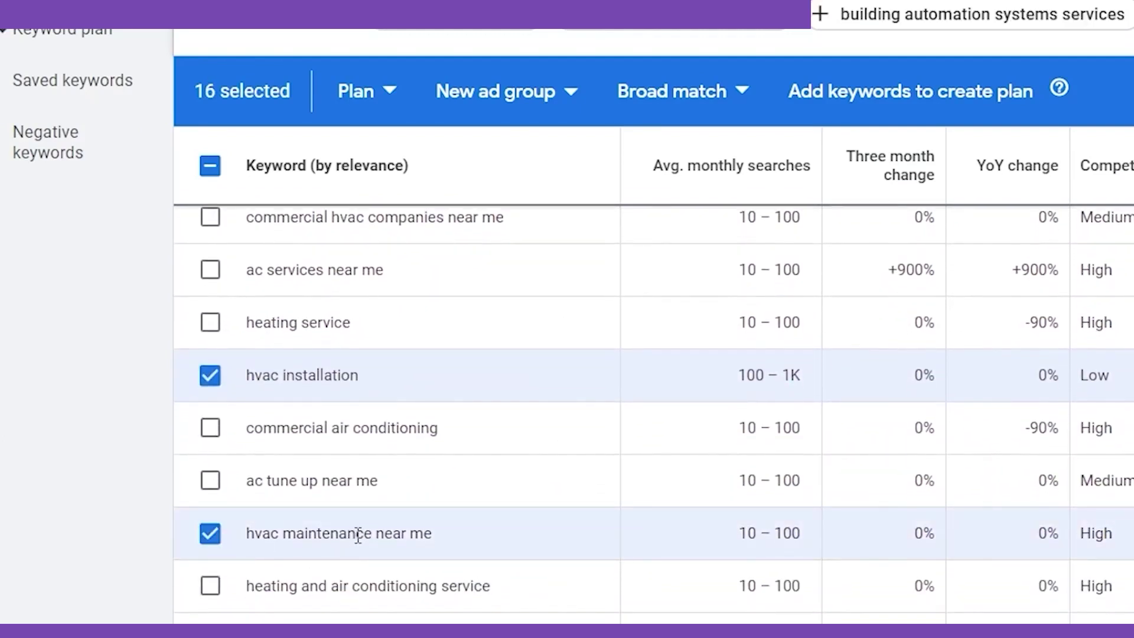
pyautogui.scroll(-3, 564, 483)
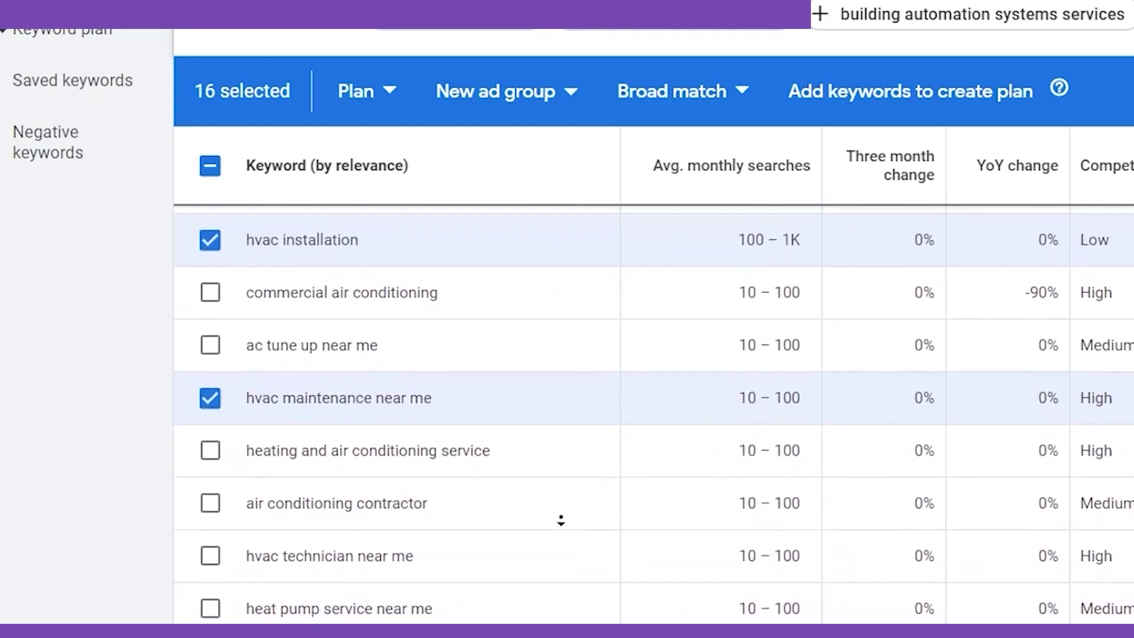
pyautogui.scroll(-1, 556, 485)
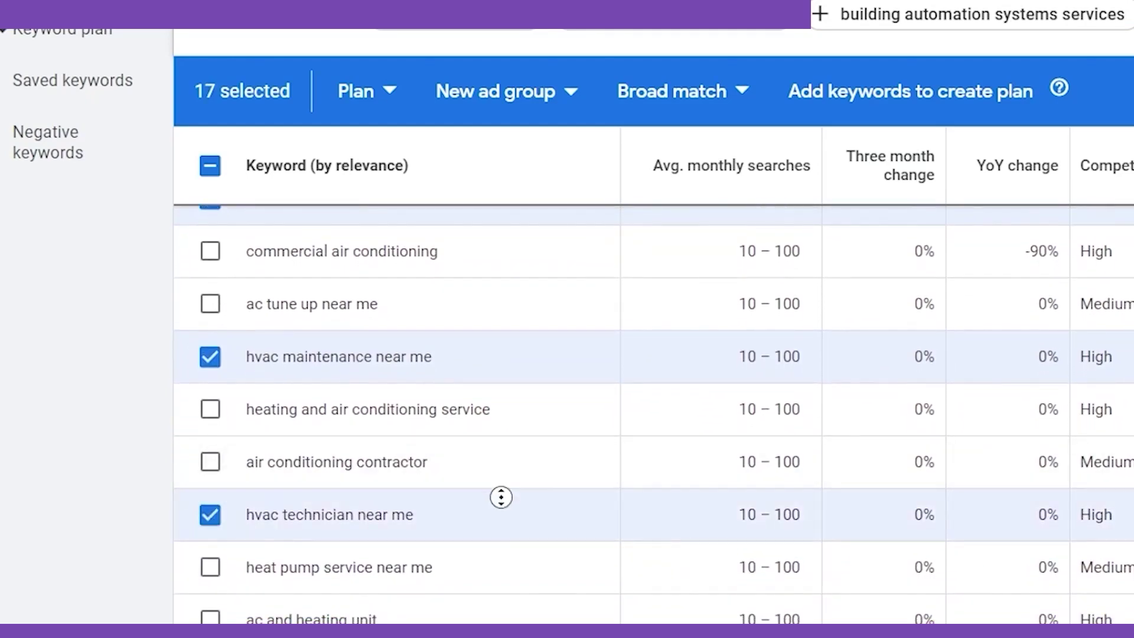
pyautogui.scroll(-5, 501, 497)
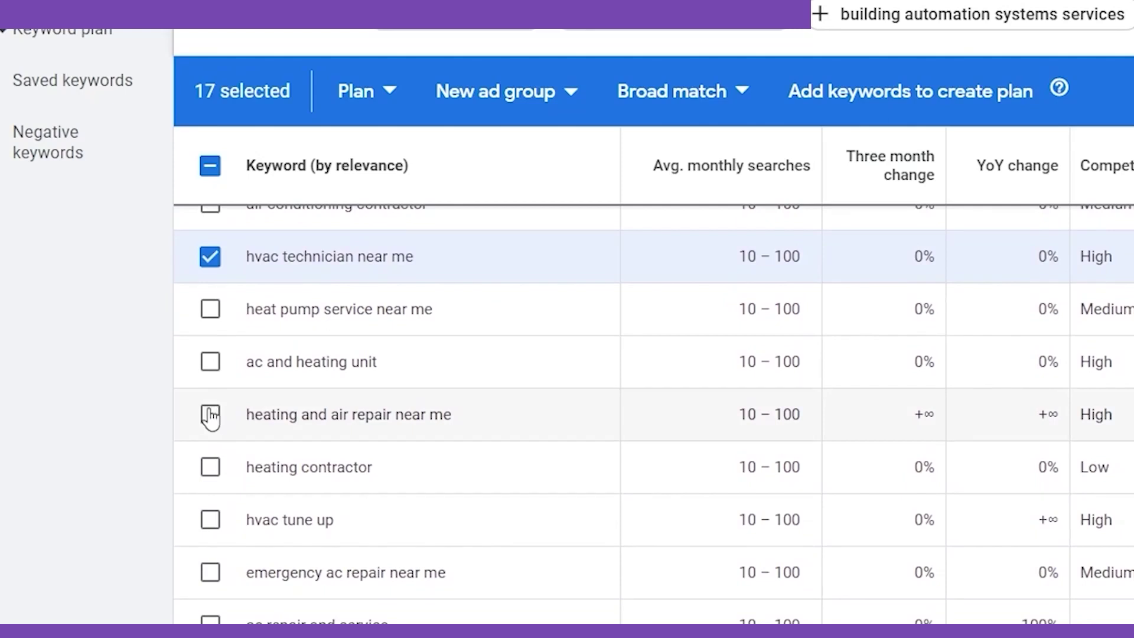
pyautogui.click(210, 415)
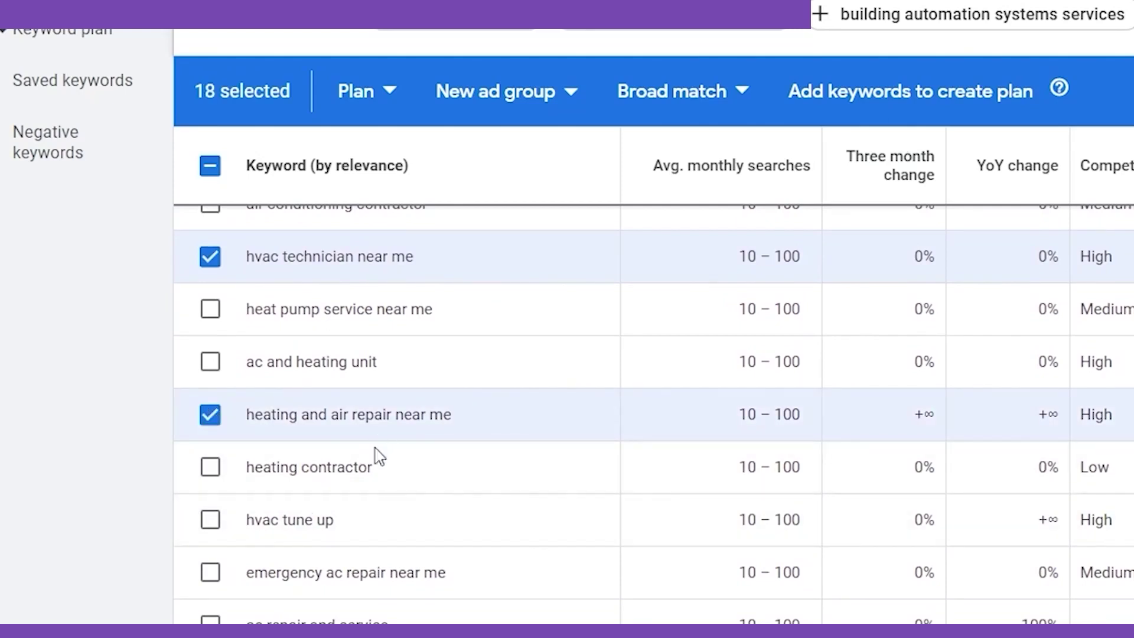
pyautogui.scroll(-10, 378, 457)
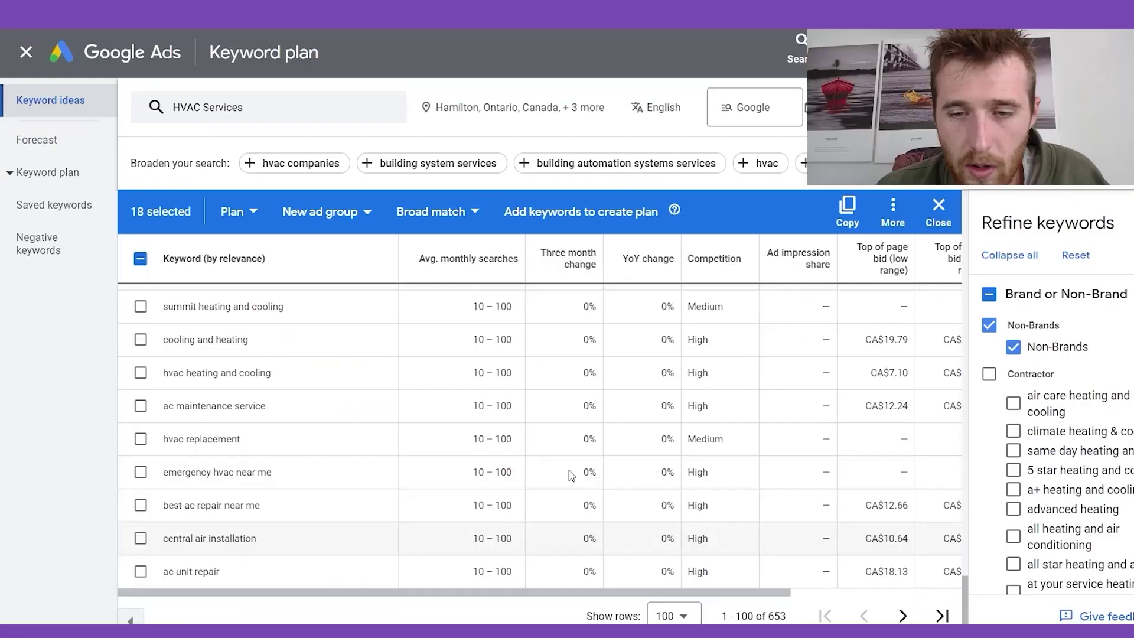
# With 18 ideas selected, open the toolbar's Plan dropdown showing plan and existing-campaign choices
pyautogui.scroll(20, 458, 392)
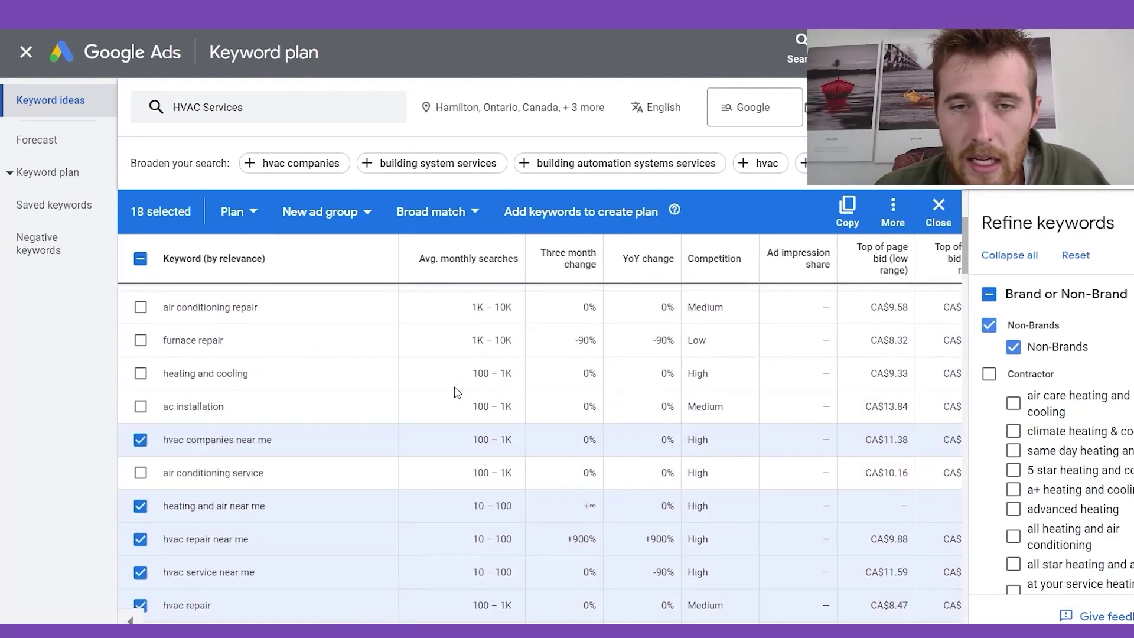
pyautogui.scroll(4, 455, 392)
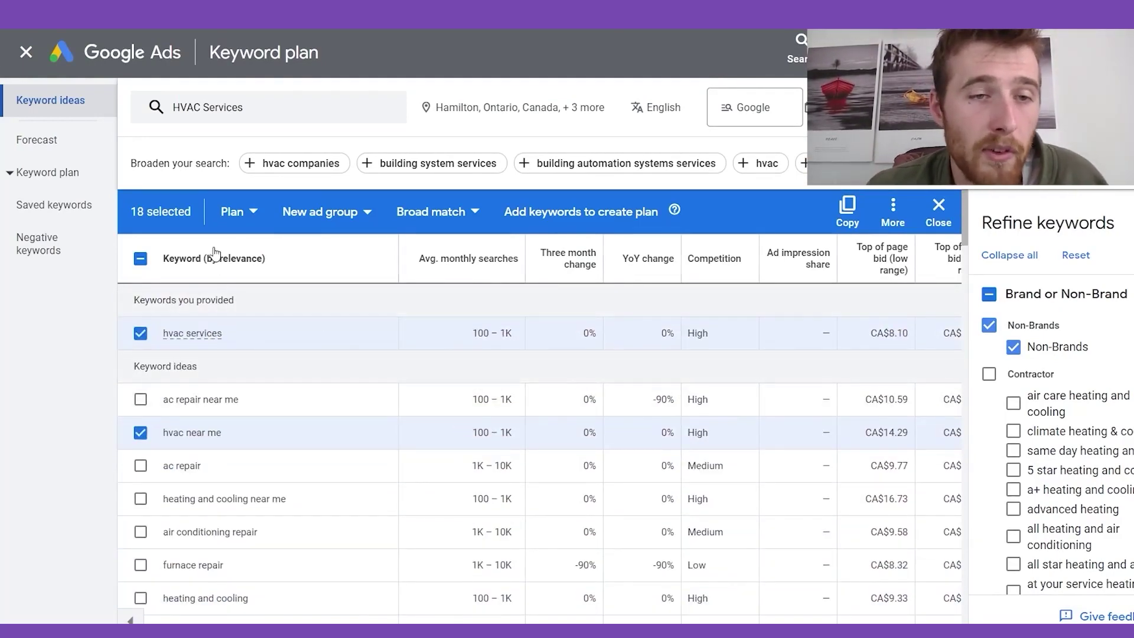
pyautogui.click(232, 213)
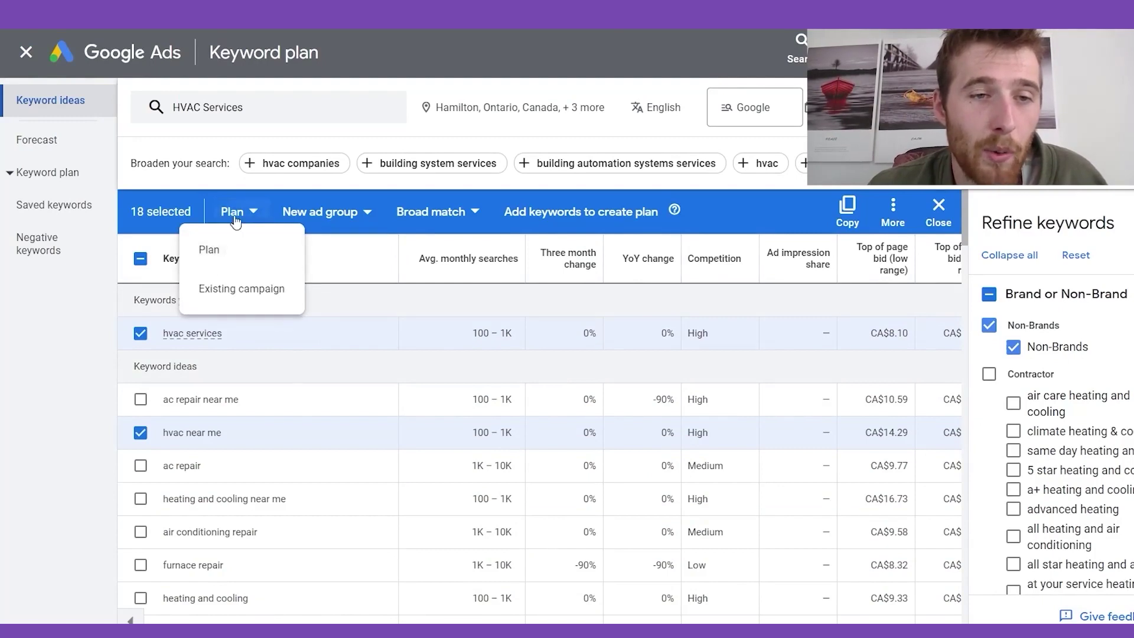
pyautogui.click(214, 227)
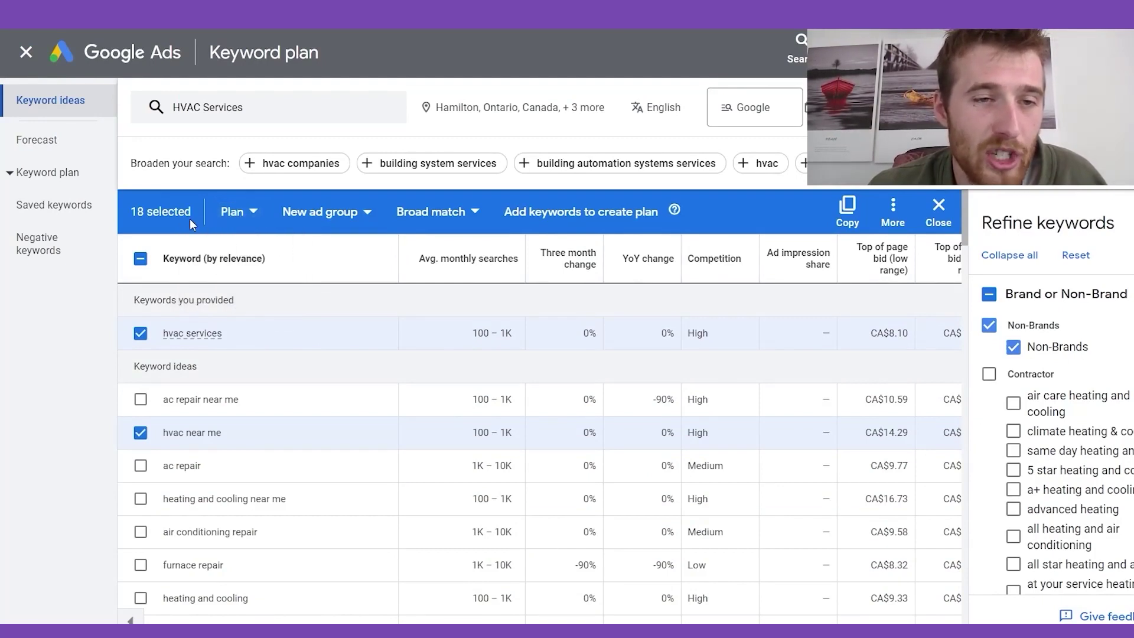
pyautogui.click(223, 218)
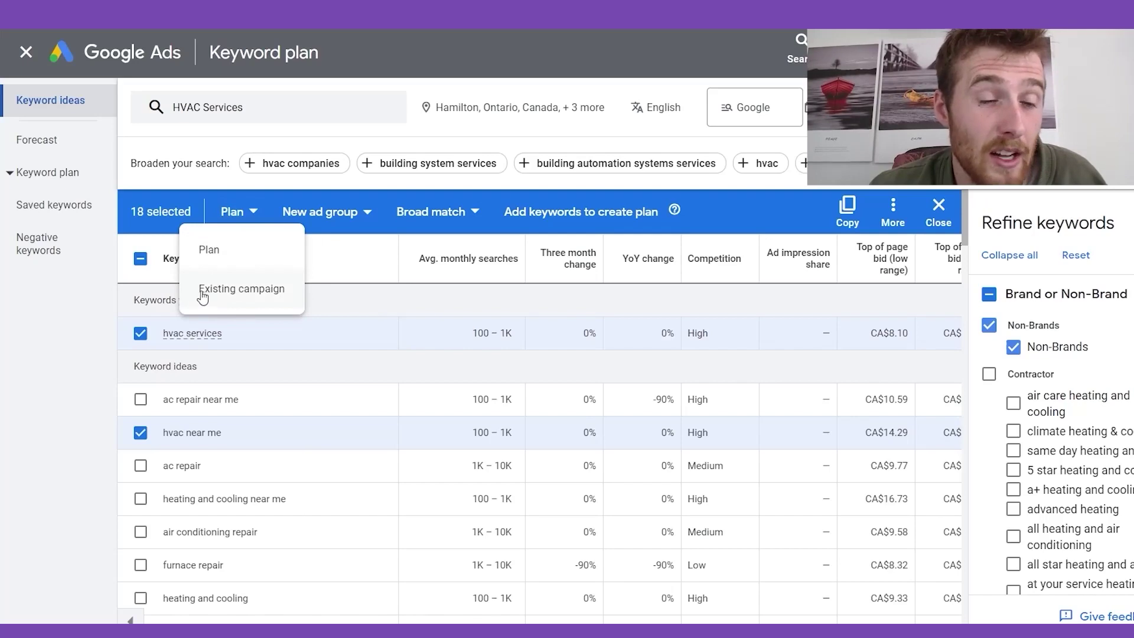
pyautogui.click(232, 212)
pyautogui.click(232, 213)
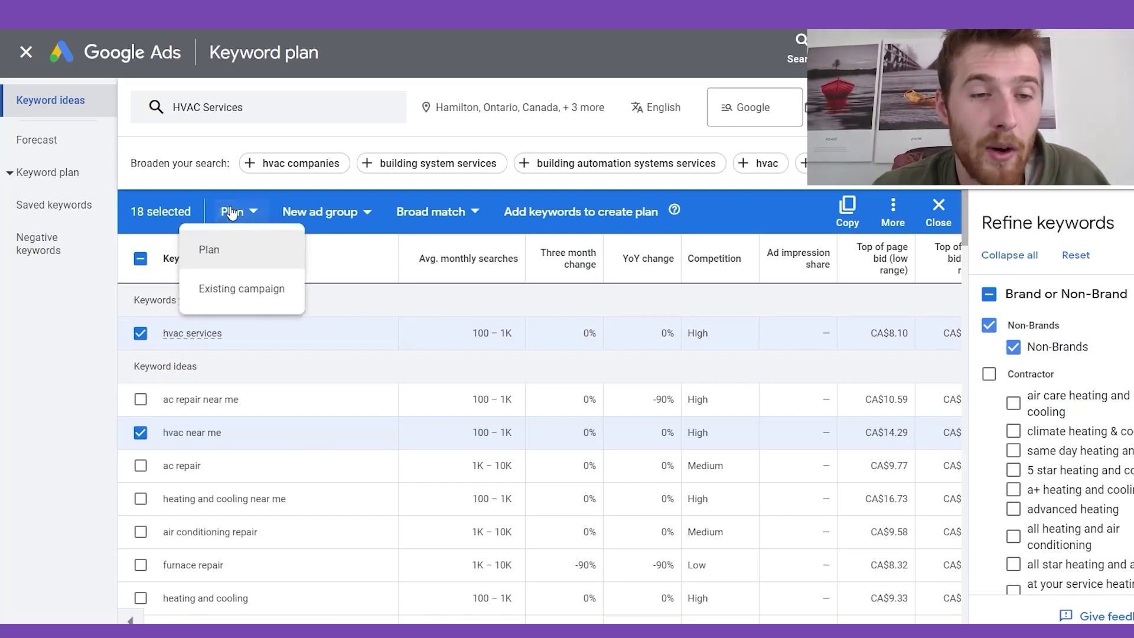
pyautogui.click(232, 212)
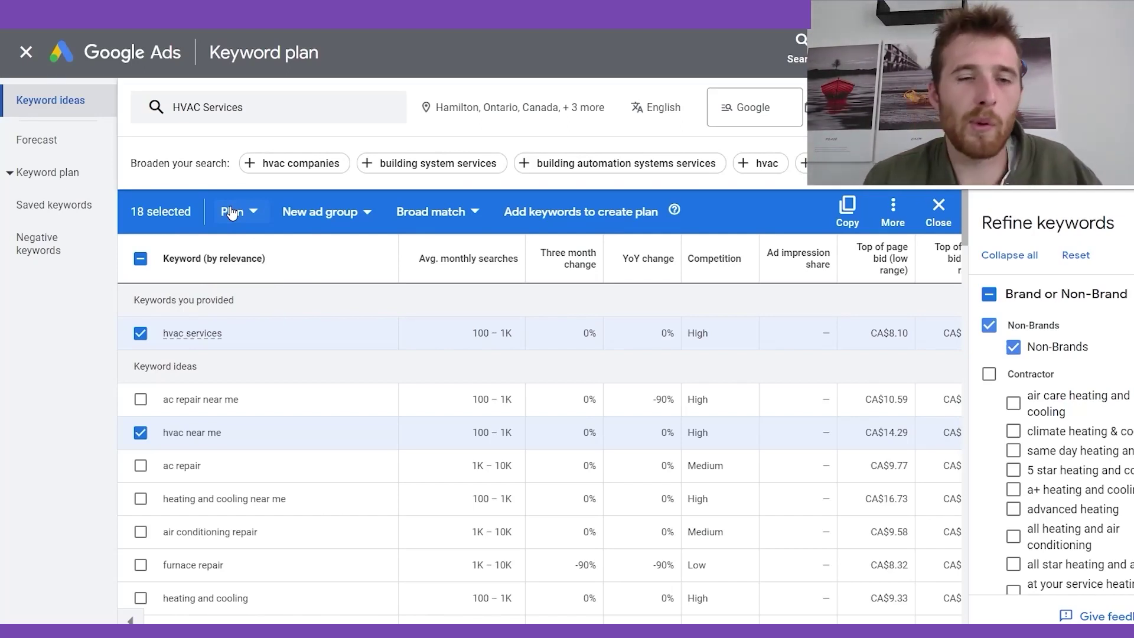
pyautogui.click(247, 213)
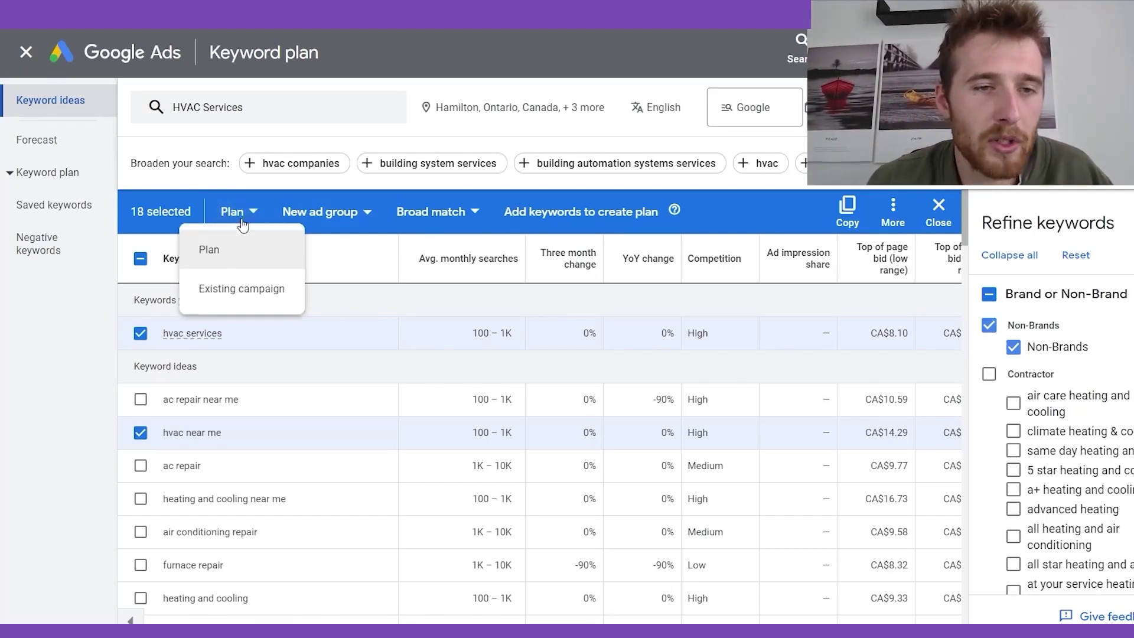
# Create a new ad group named 'HVAC Service' and add the 18 keywords to it
pyautogui.click(335, 214)
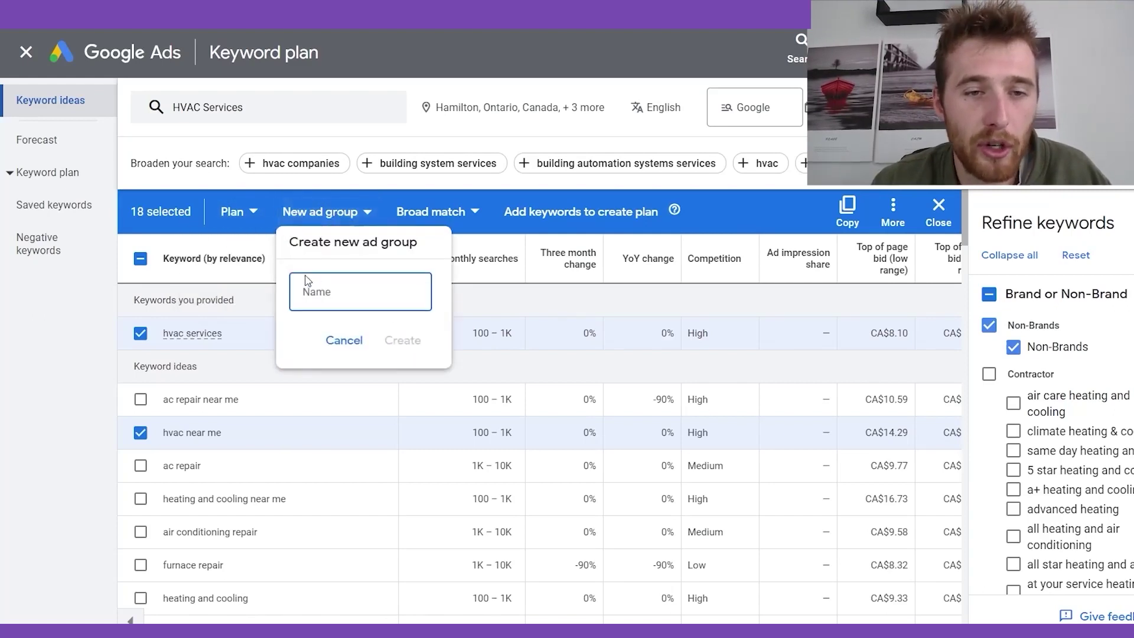
pyautogui.write('HVA')
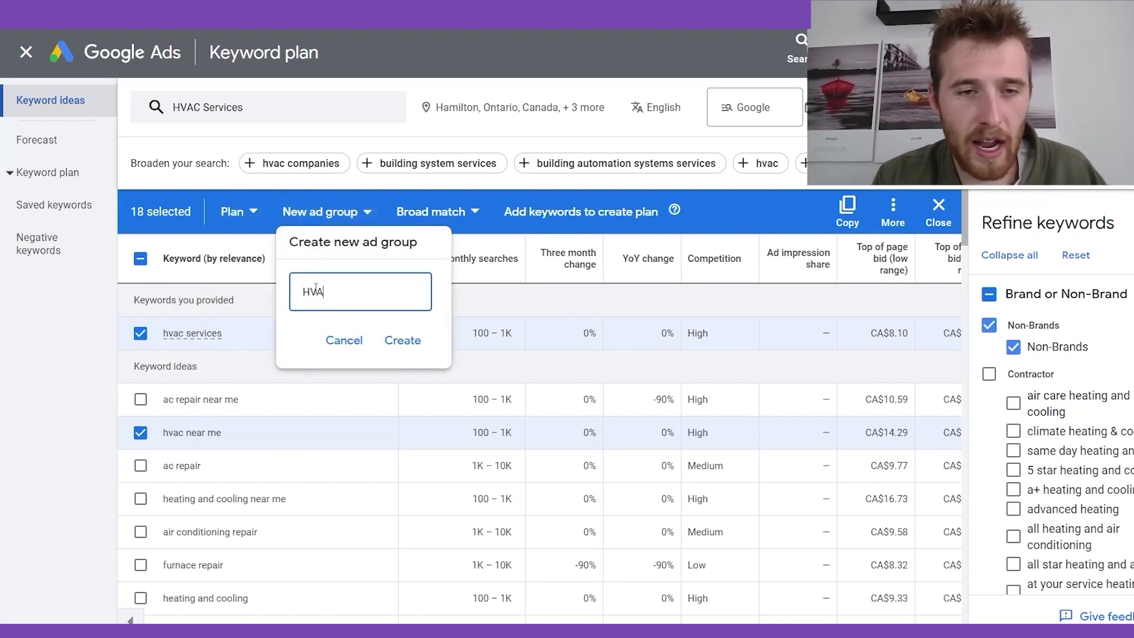
pyautogui.write('C NE')
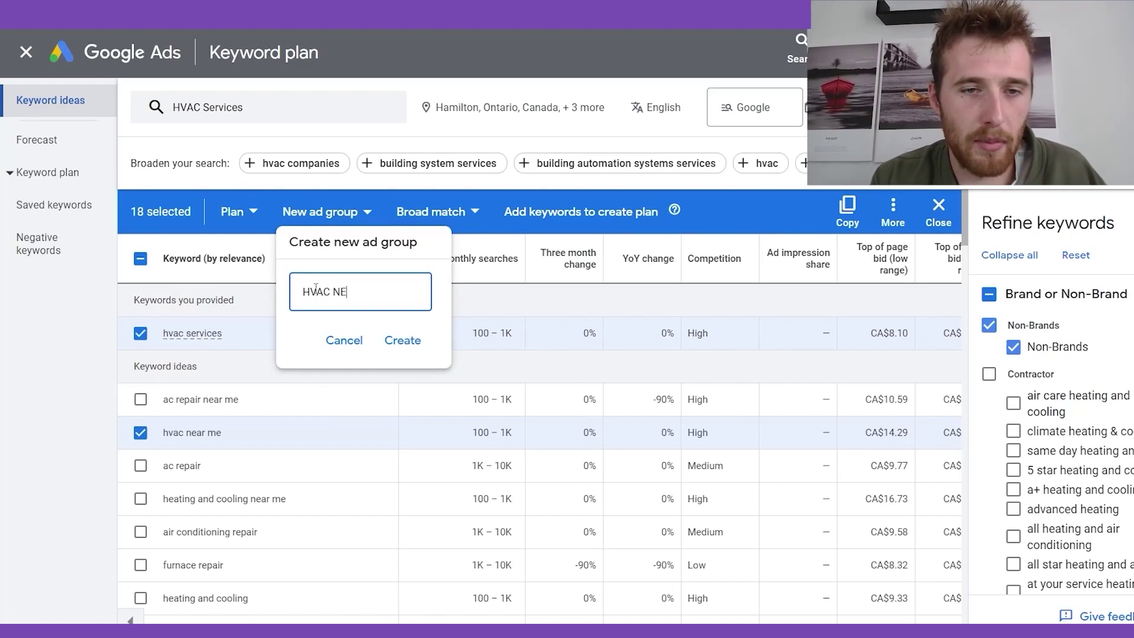
pyautogui.press('BackSpace')
pyautogui.press('BackSpace')
pyautogui.write('Servic')
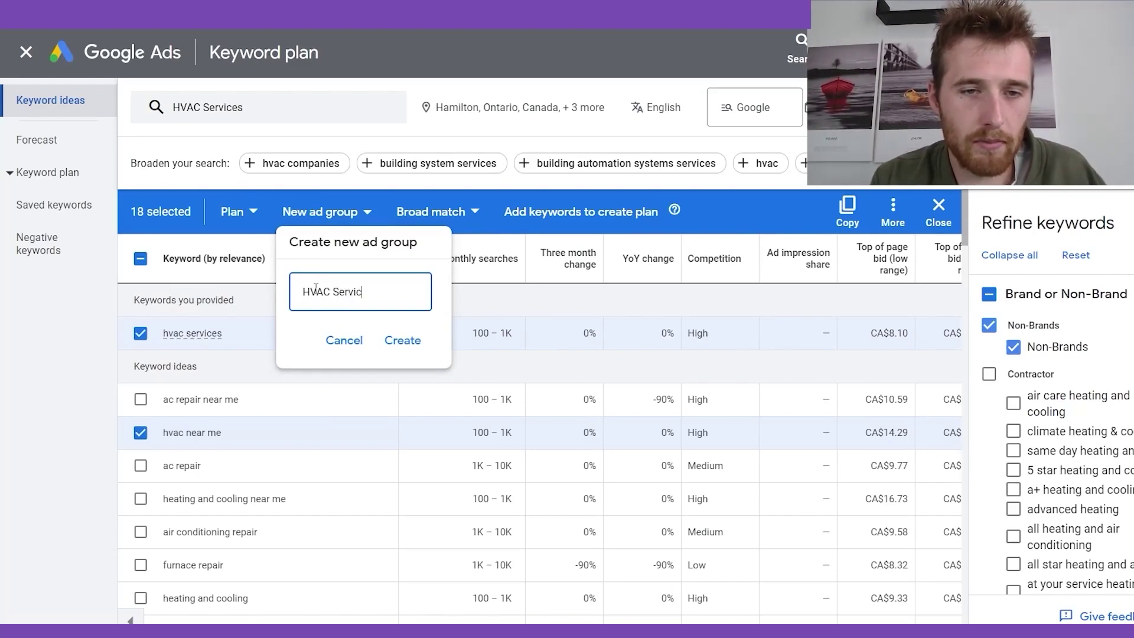
pyautogui.write('e')
pyautogui.click(413, 347)
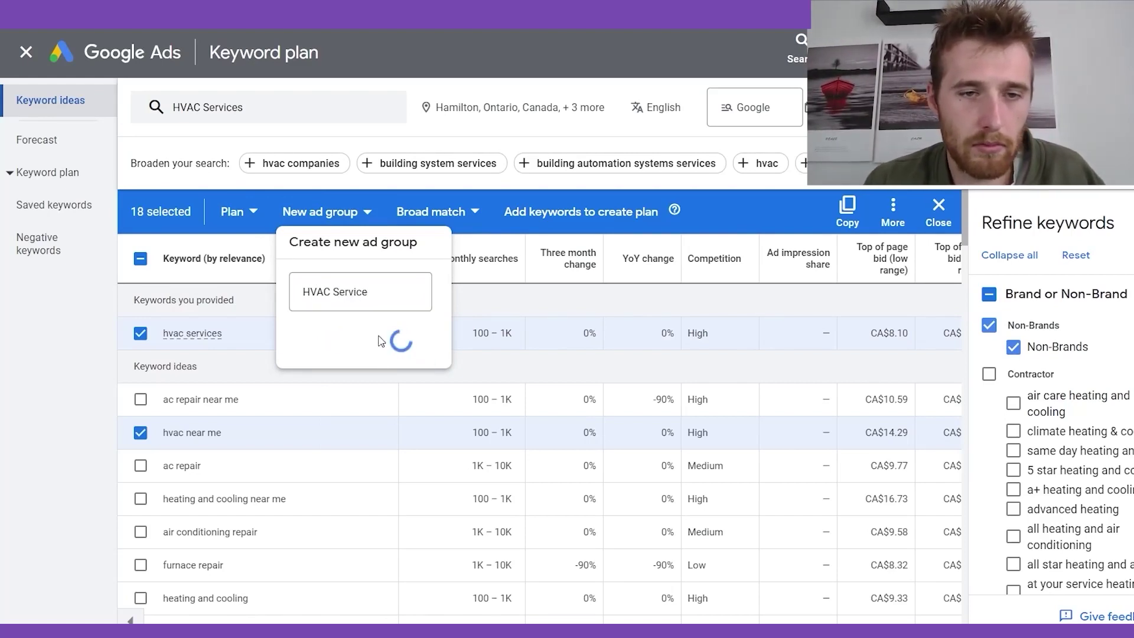
pyautogui.click(534, 214)
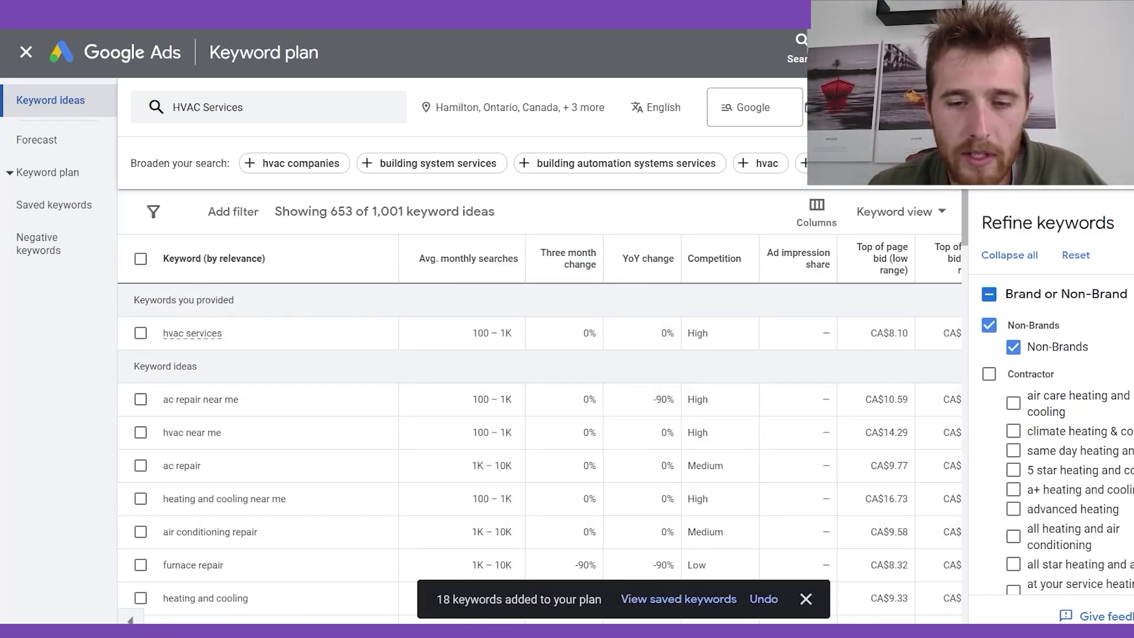
pyautogui.click(806, 598)
# Scroll the keyword table sideways to confirm the Account status column reads 'In Plan: Saved'
pyautogui.hscroll(4, 825, 394)
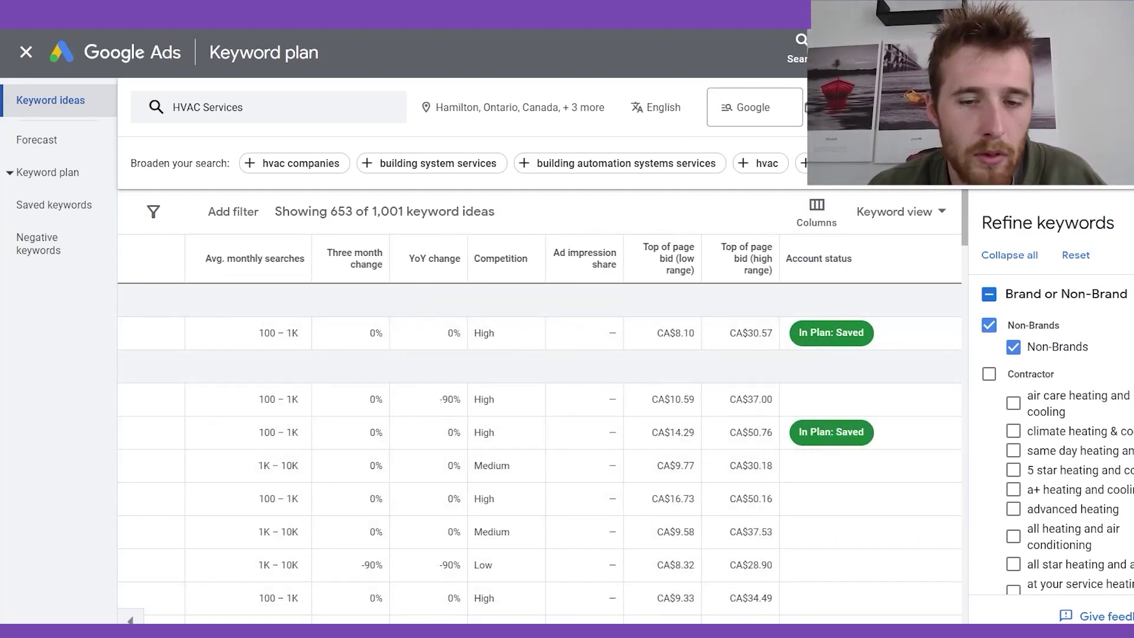
pyautogui.moveTo(532, 618); pyautogui.dragTo(417, 623)
pyautogui.hscroll(1, 414, 400)
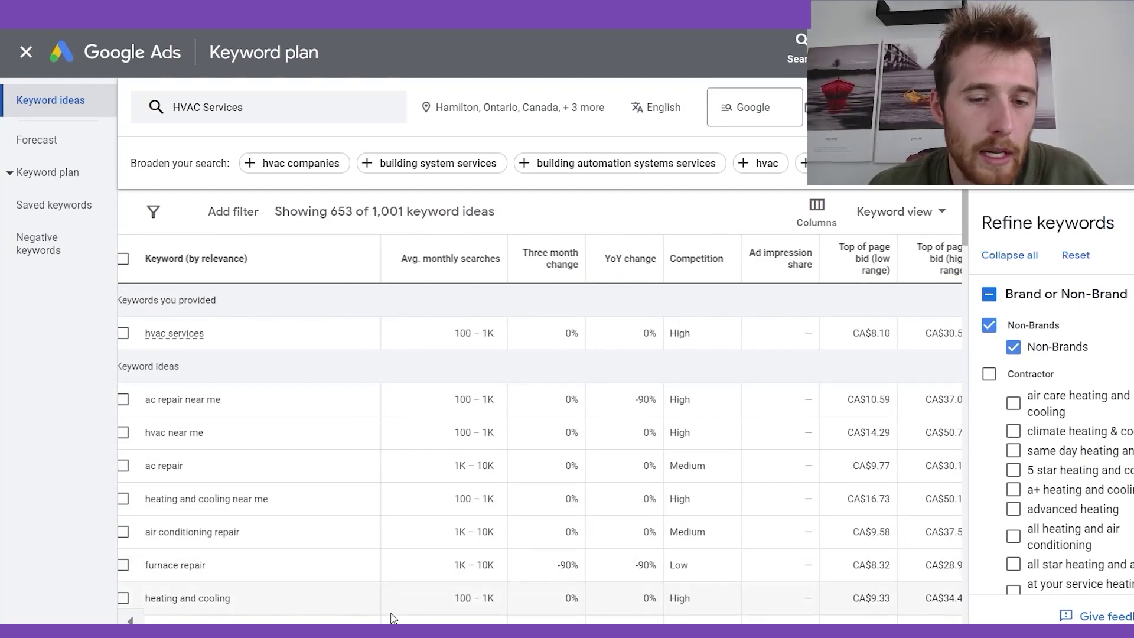
pyautogui.hscroll(-1, 708, 425)
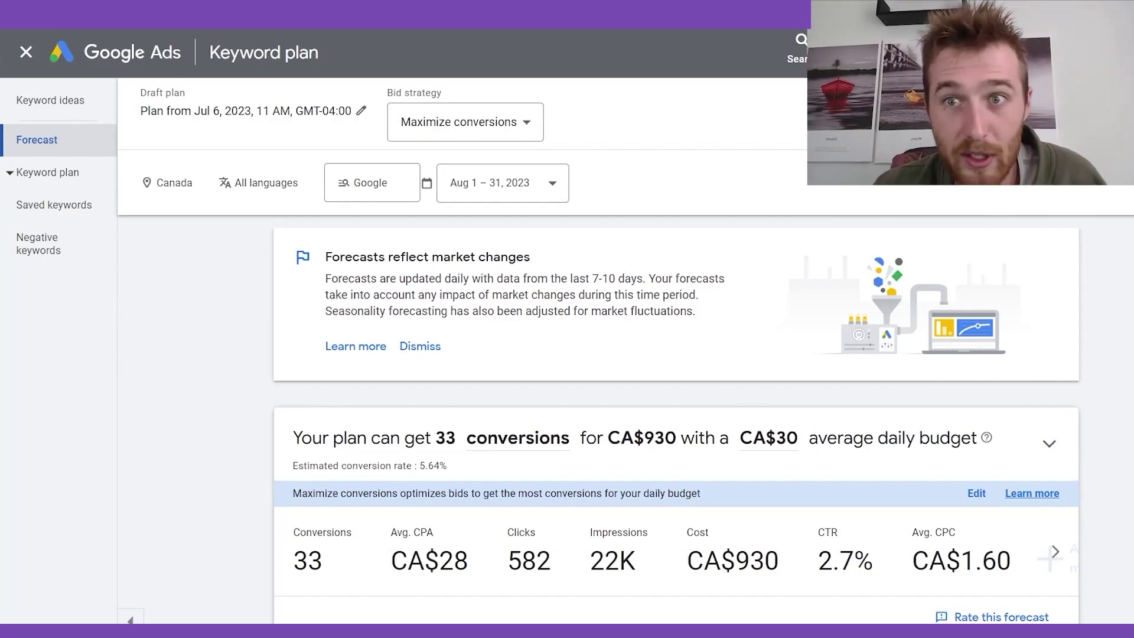
# Review the forecast, then open the plan's .csv and Google Sheets download menu
pyautogui.scroll(-5, 1016, 349)
pyautogui.scroll(-2, 1120, 353)
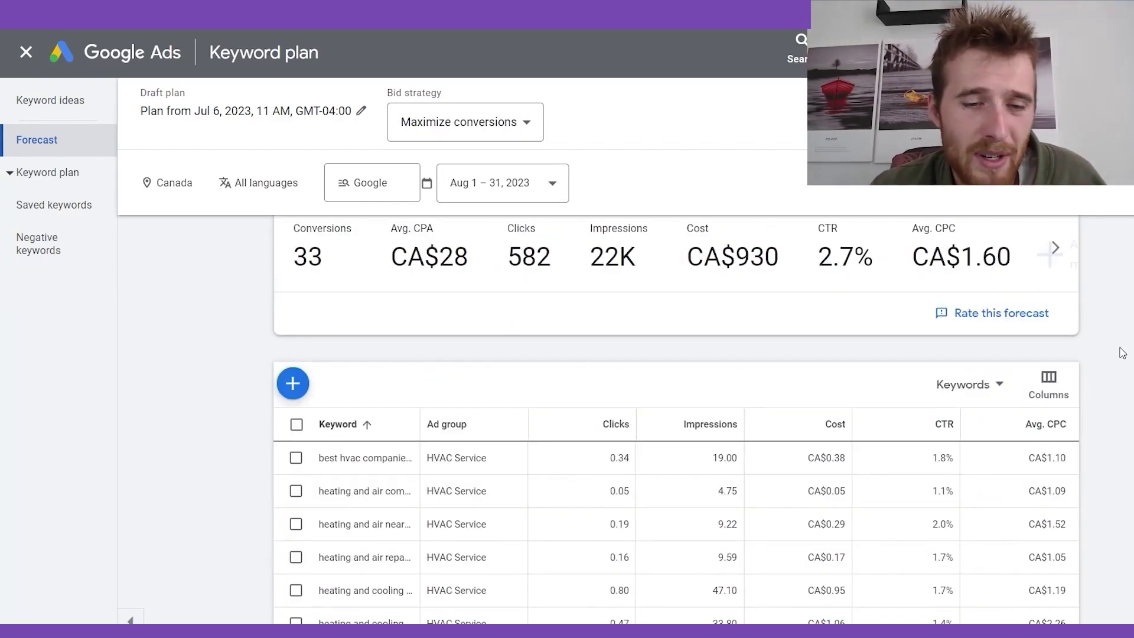
pyautogui.scroll(7, 1122, 353)
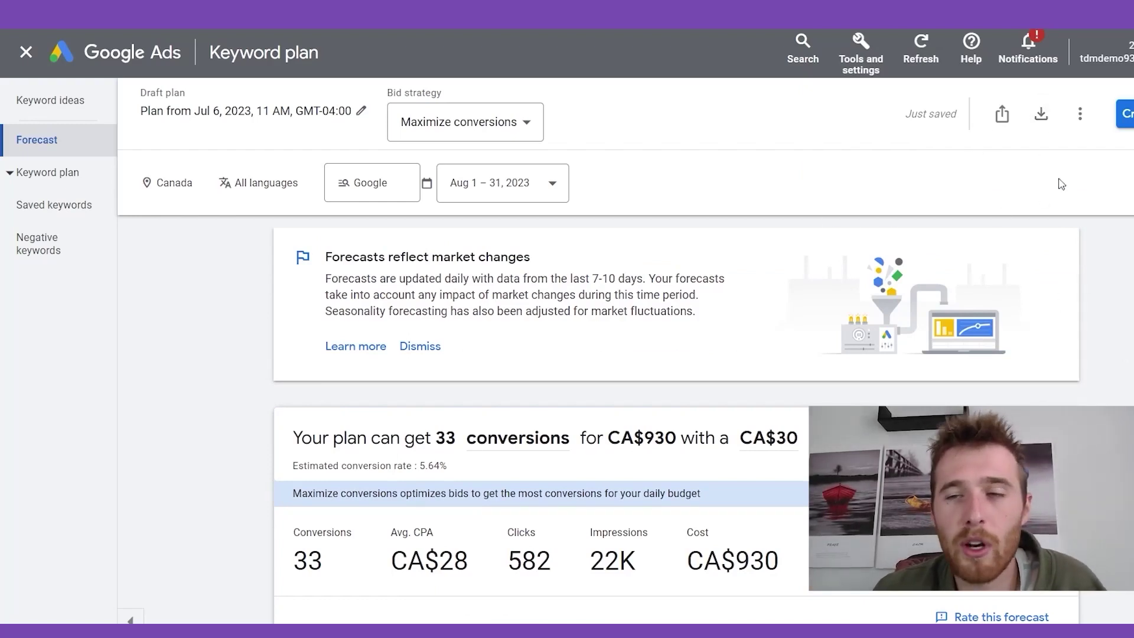
pyautogui.click(1043, 118)
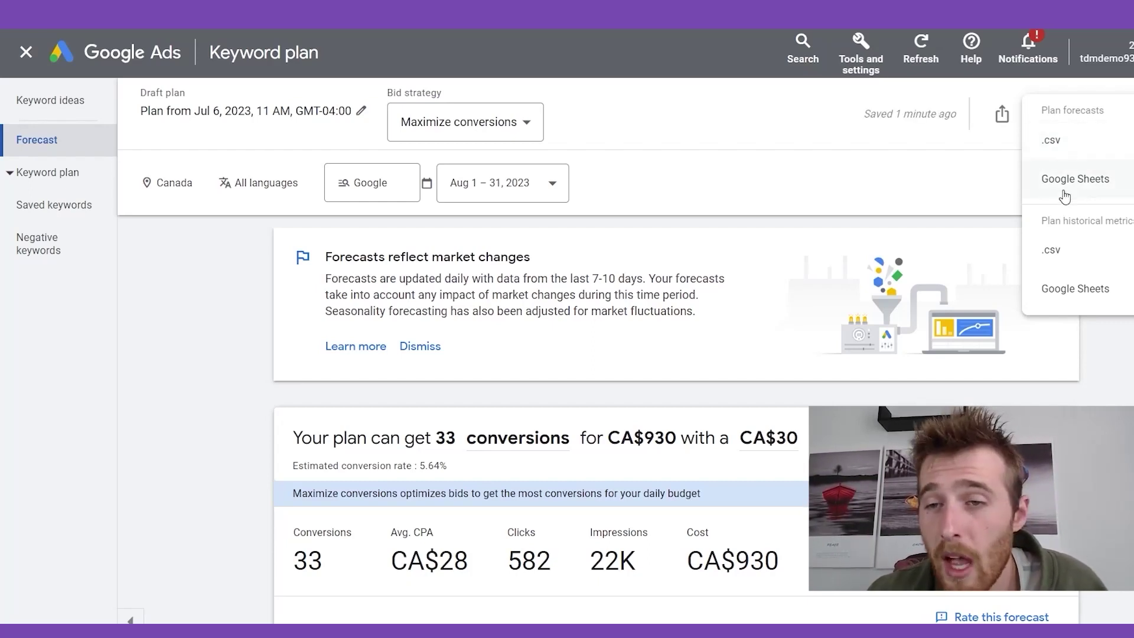
# Download the plan forecasts as a Google Sheet to My Drive and open it
pyautogui.click(1085, 179)
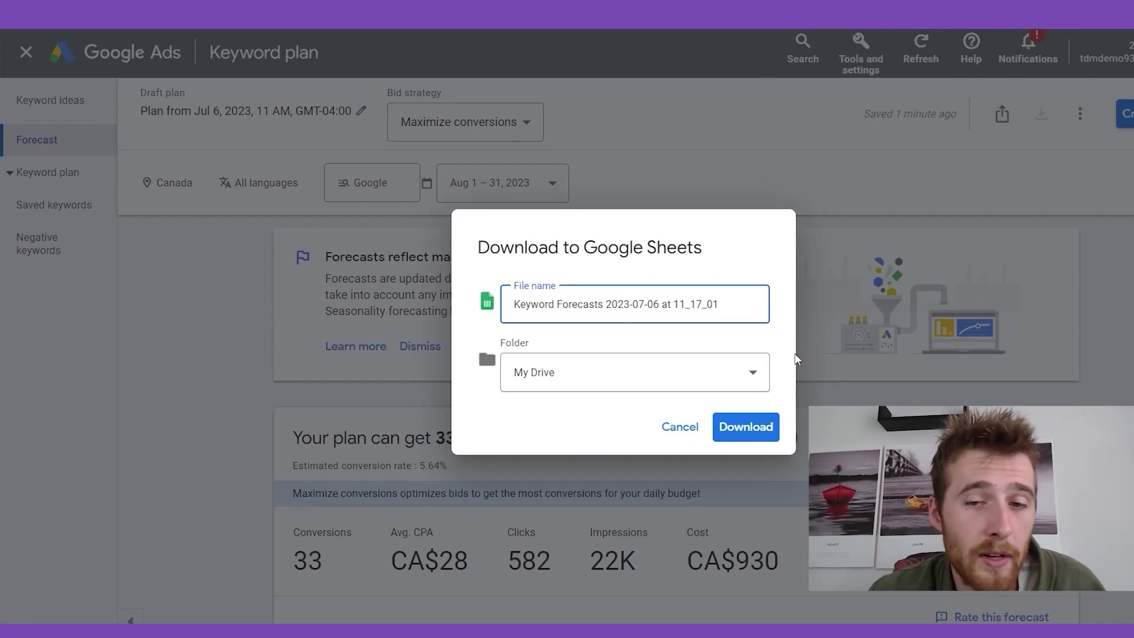
pyautogui.click(742, 427)
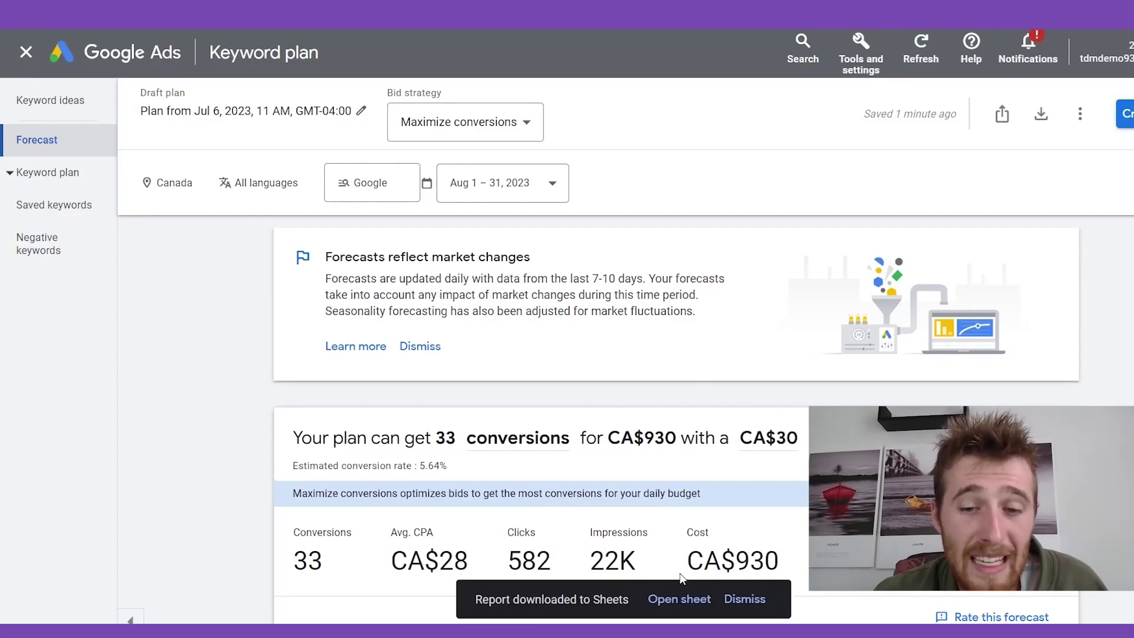
pyautogui.click(682, 600)
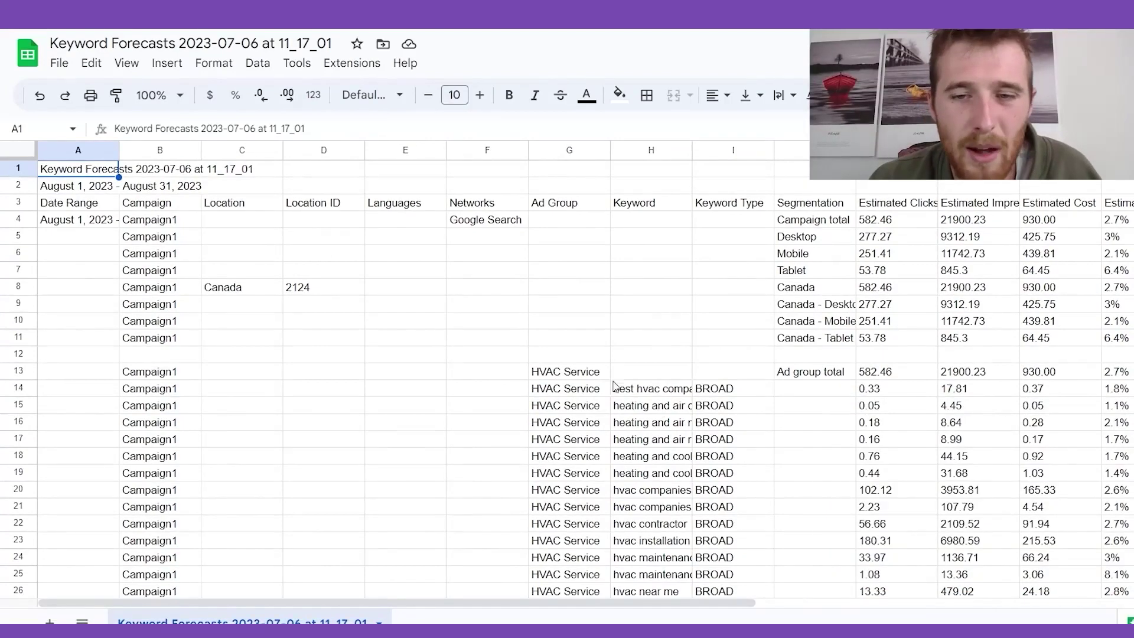
# Widen column H so every HVAC keyword in the report shows in full
pyautogui.scroll(-3, 585, 381)
pyautogui.scroll(3, 584, 349)
pyautogui.scroll(-3, 612, 316)
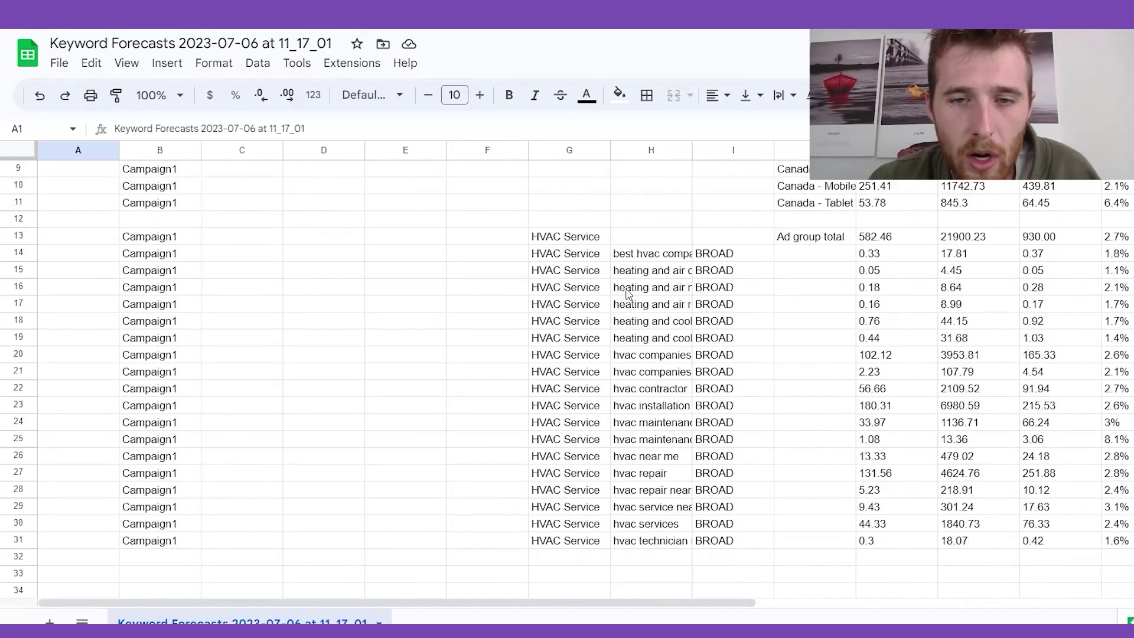
pyautogui.moveTo(692, 150); pyautogui.dragTo(843, 150)
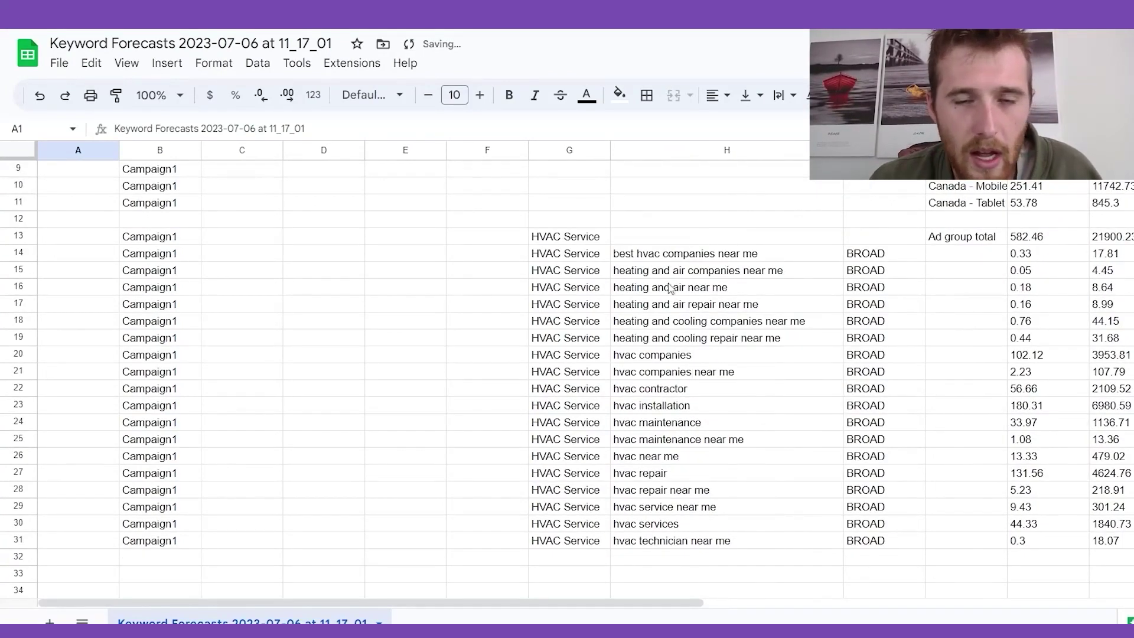
pyautogui.scroll(3, 715, 548)
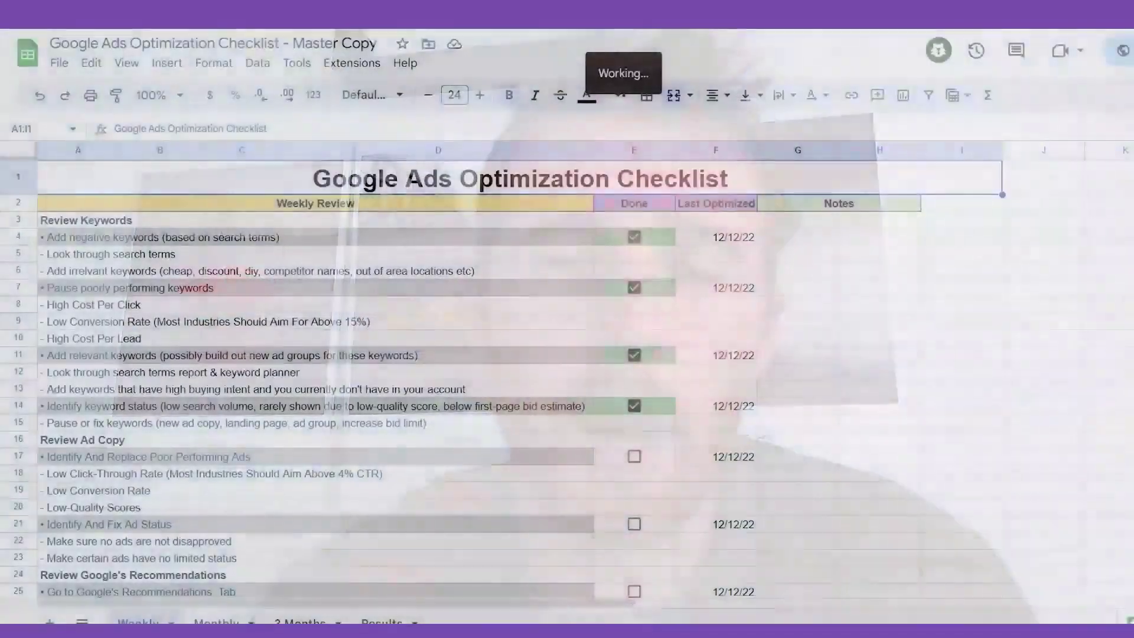
# Go from the 3 Months tab to the Results tab's Campaign Results Overview
pyautogui.click(217, 620)
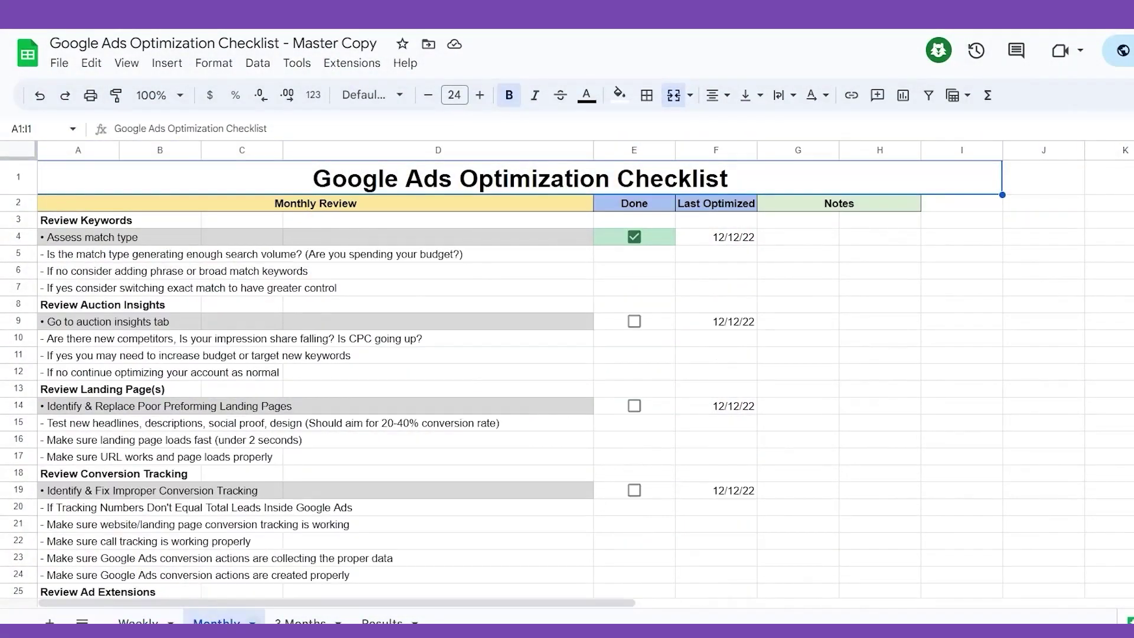
pyautogui.click(389, 620)
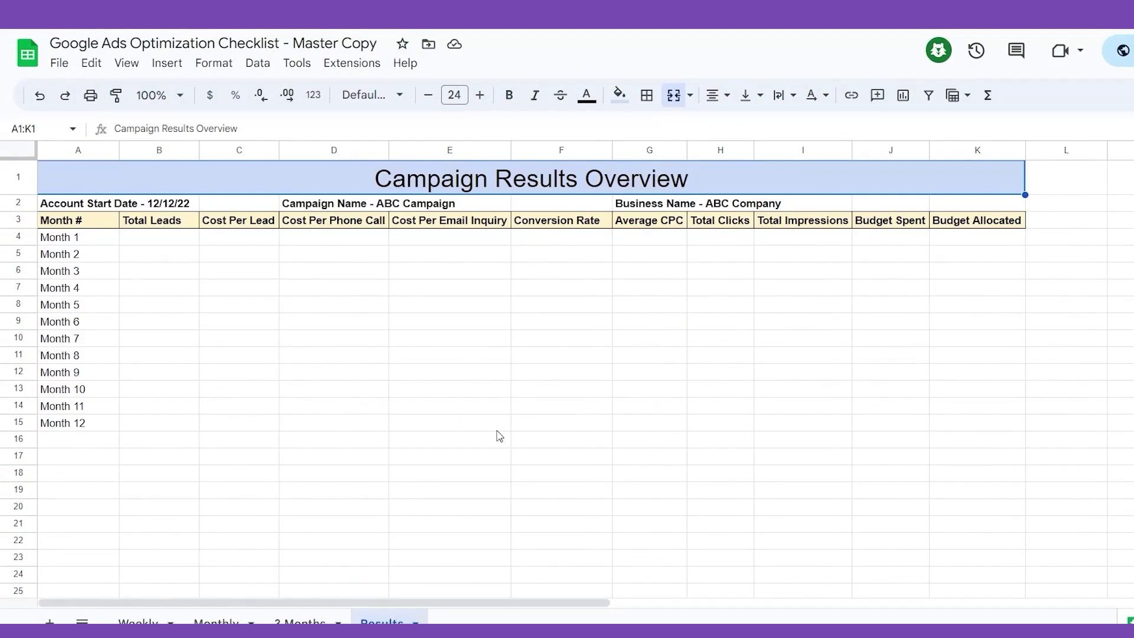